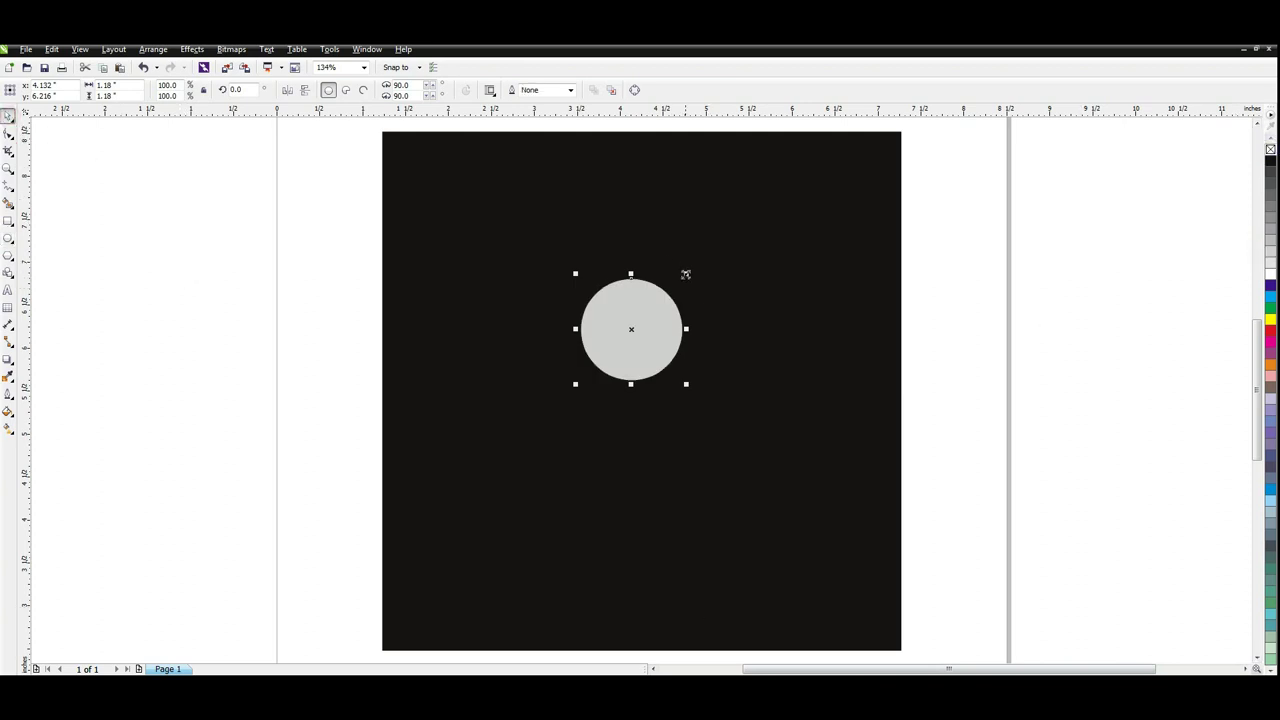
# Shrink the grey circle to about 1.03 inches and place copies to form four large circles around the middle of the black square
pyautogui.moveTo(686, 274); pyautogui.dragTo(681, 281)
pyautogui.moveTo(626, 315); pyautogui.dragTo(625, 287)
pyautogui.moveTo(630, 284); pyautogui.dragTo(671, 414)
pyautogui.rightClick(745, 376)
pyautogui.rightClick(671, 414)
# Add four medium circles about 0.67 inches wide in the gaps between and around the large circles
pyautogui.moveTo(705, 375); pyautogui.dragTo(620, 483)
pyautogui.rightClick(620, 483)
pyautogui.moveTo(620, 483); pyautogui.dragTo(743, 294)
pyautogui.rightClick(544, 339)
pyautogui.rightClick(743, 294)
# Add three small circles about 0.42 inches wide around the central medium circle
pyautogui.moveTo(717, 315); pyautogui.dragTo(679, 355)
pyautogui.moveTo(679, 355); pyautogui.dragTo(593, 373)
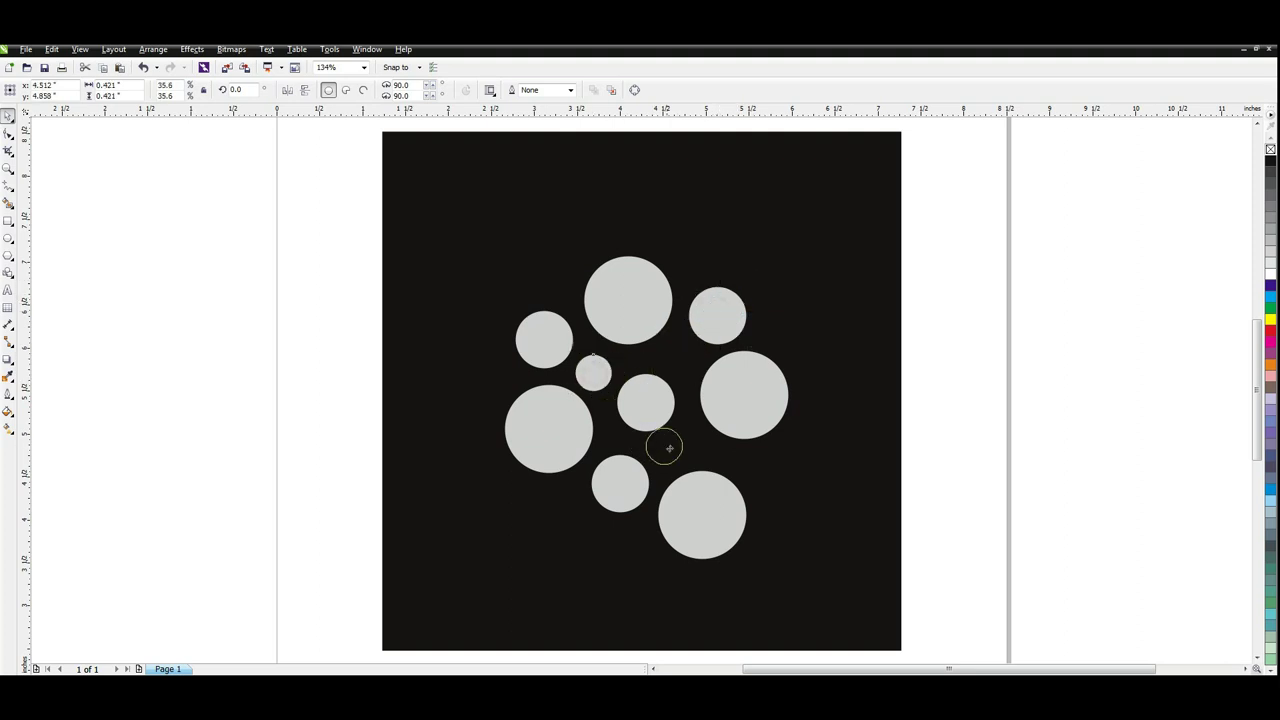
pyautogui.moveTo(687, 448); pyautogui.dragTo(687, 446)
pyautogui.moveTo(687, 446); pyautogui.dragTo(679, 357)
pyautogui.rightClick(679, 357)
pyautogui.click(954, 333)
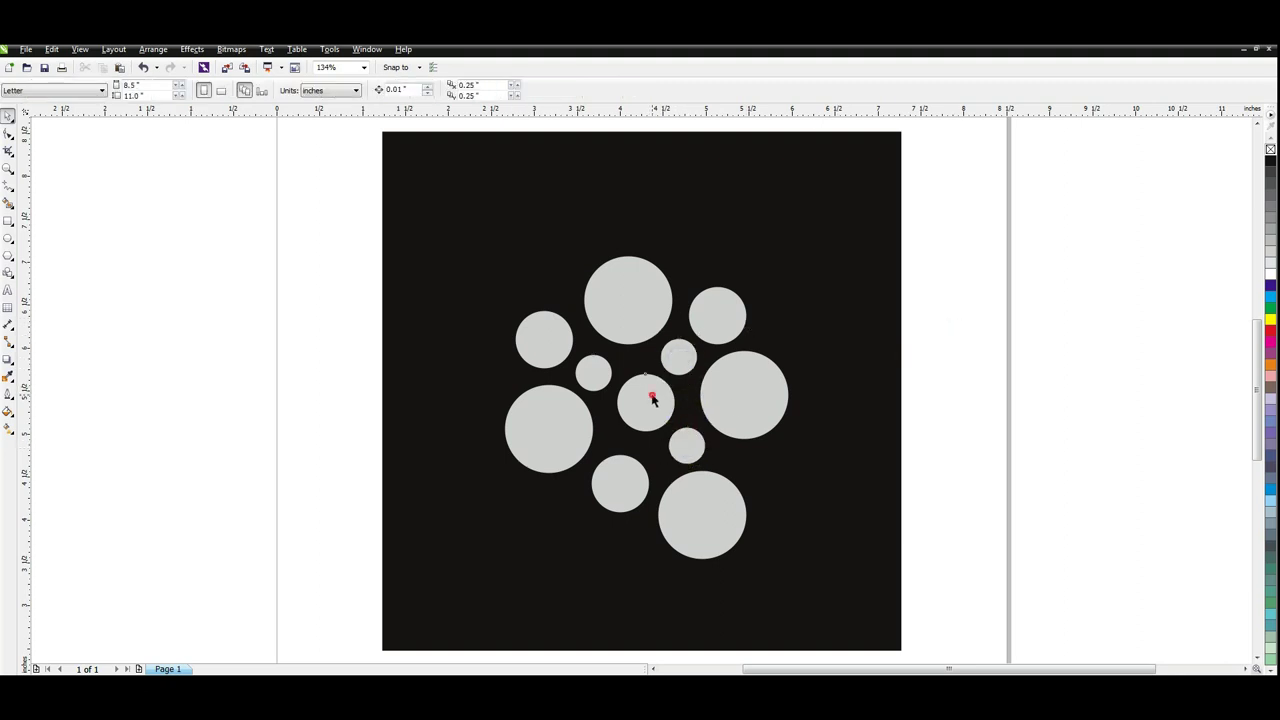
# Place three more small circle copies along the outer edge of the cluster, two near its top and one at its lower right
pyautogui.moveTo(652, 398); pyautogui.dragTo(555, 263)
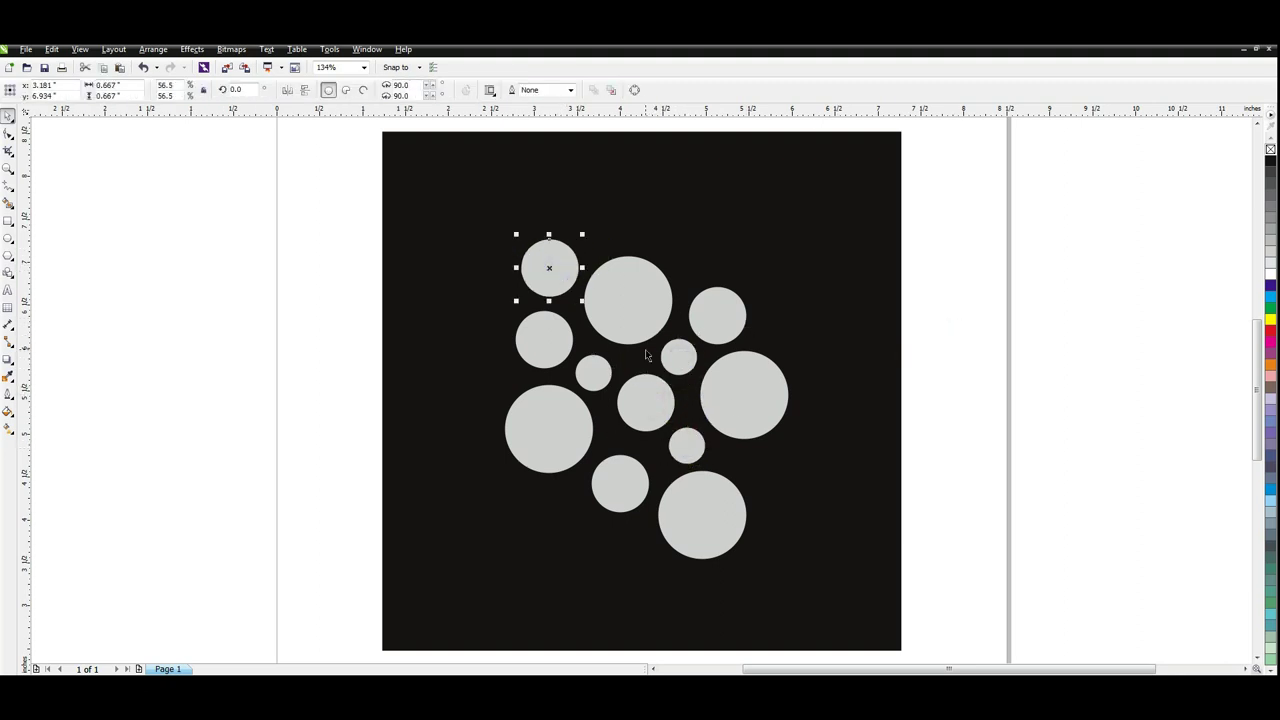
pyautogui.hotkey('ctrl', 'z')
pyautogui.moveTo(681, 358); pyautogui.dragTo(554, 279)
pyautogui.rightClick(691, 259)
pyautogui.rightClick(554, 279)
pyautogui.moveTo(688, 447); pyautogui.dragTo(767, 474)
pyautogui.rightClick(767, 474)
pyautogui.click(1006, 351)
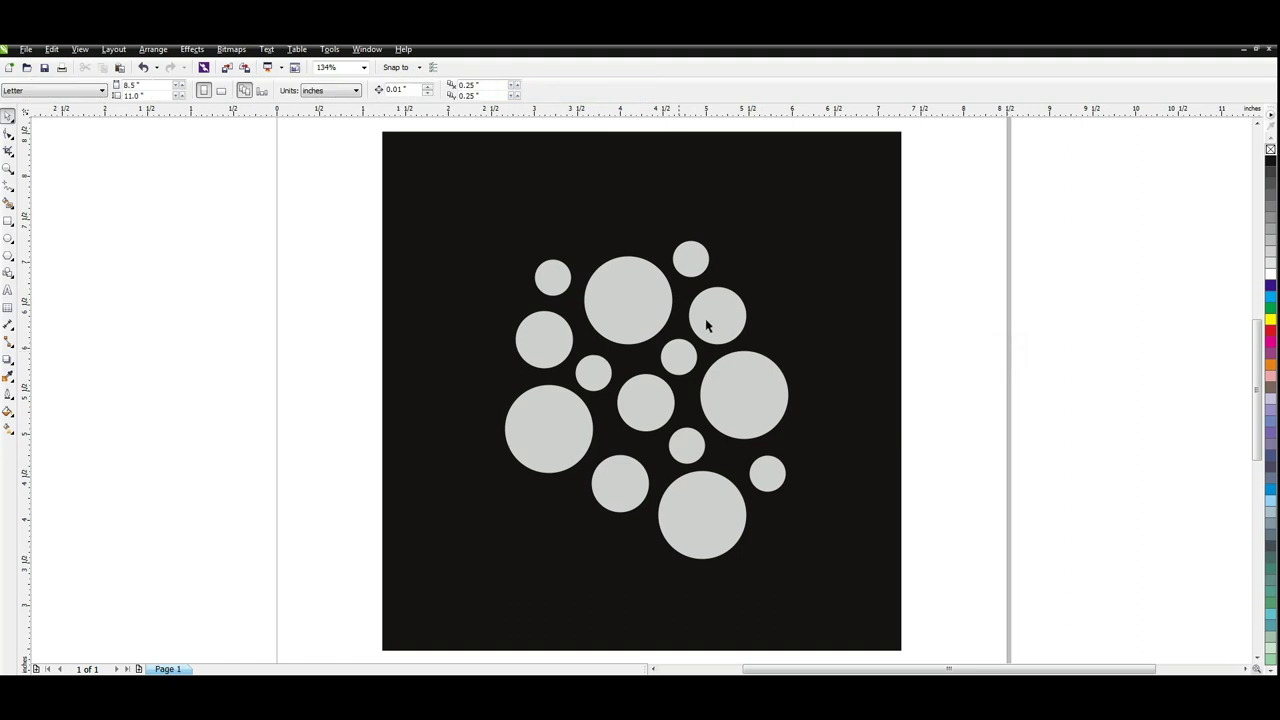
# Group all the circles and center the group on the page
pyautogui.moveTo(953, 233); pyautogui.dragTo(460, 597)
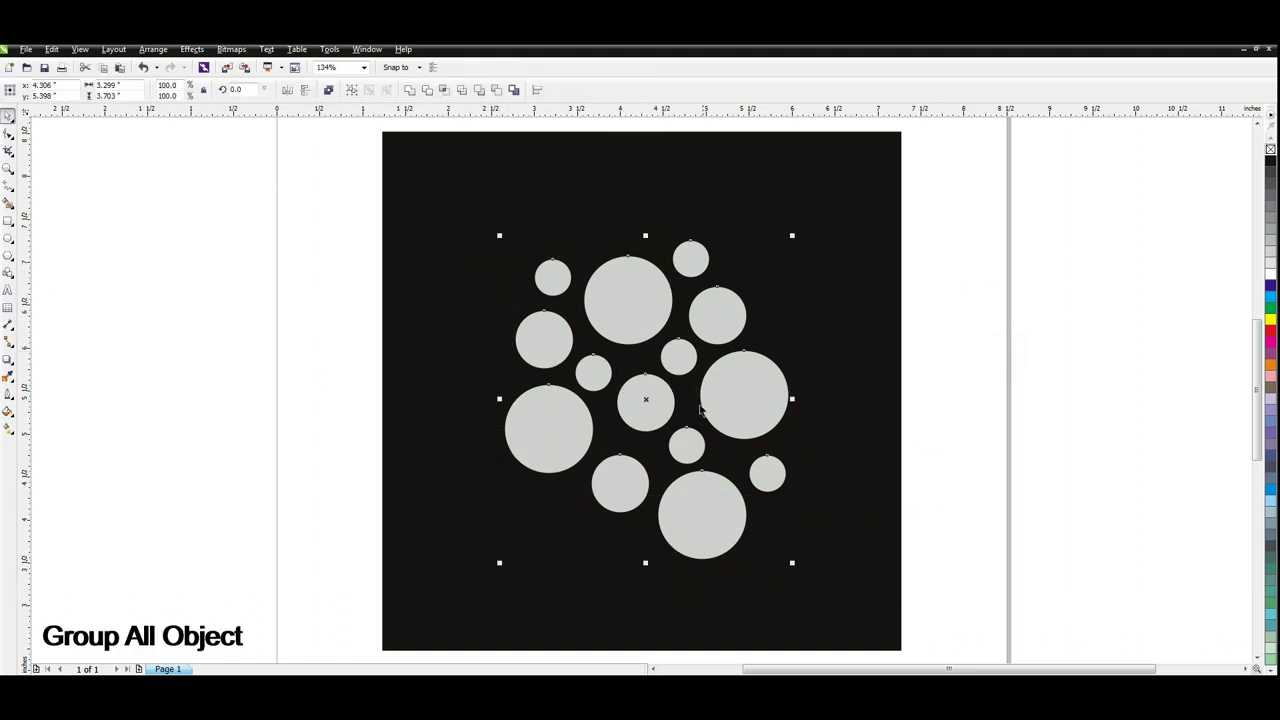
pyautogui.hotkey('ctrl', 'g')
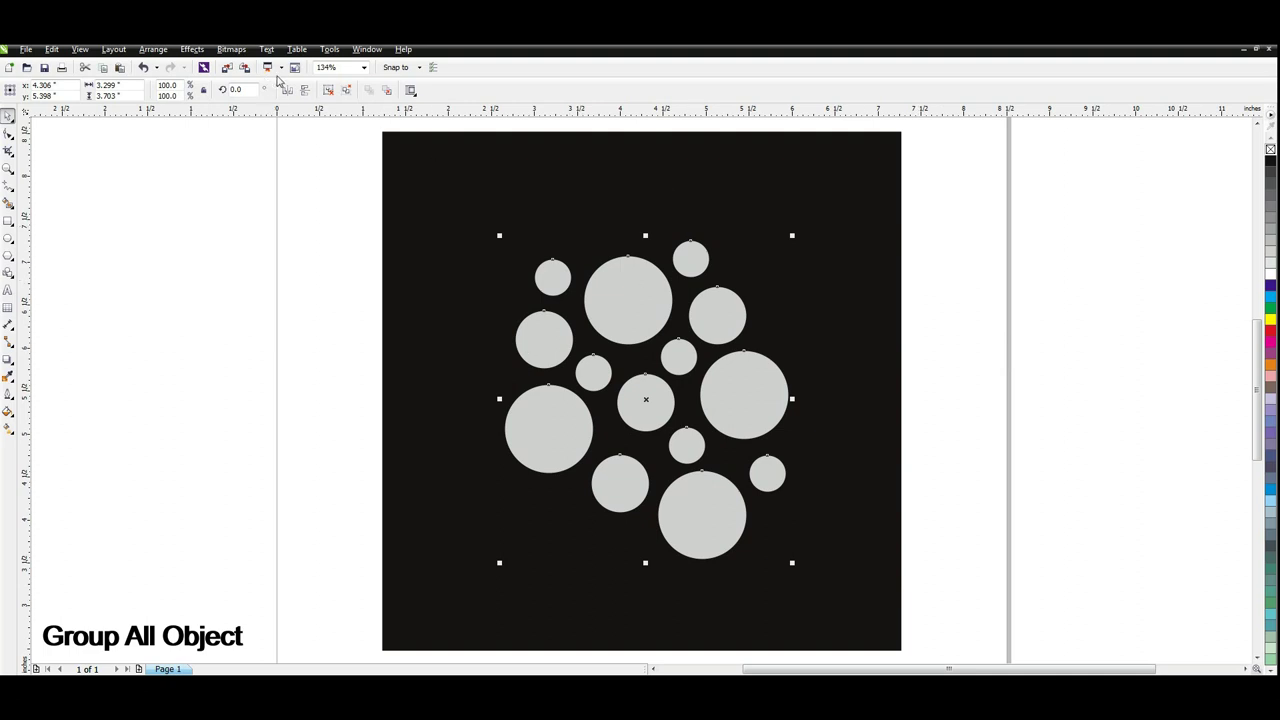
pyautogui.click(955, 317)
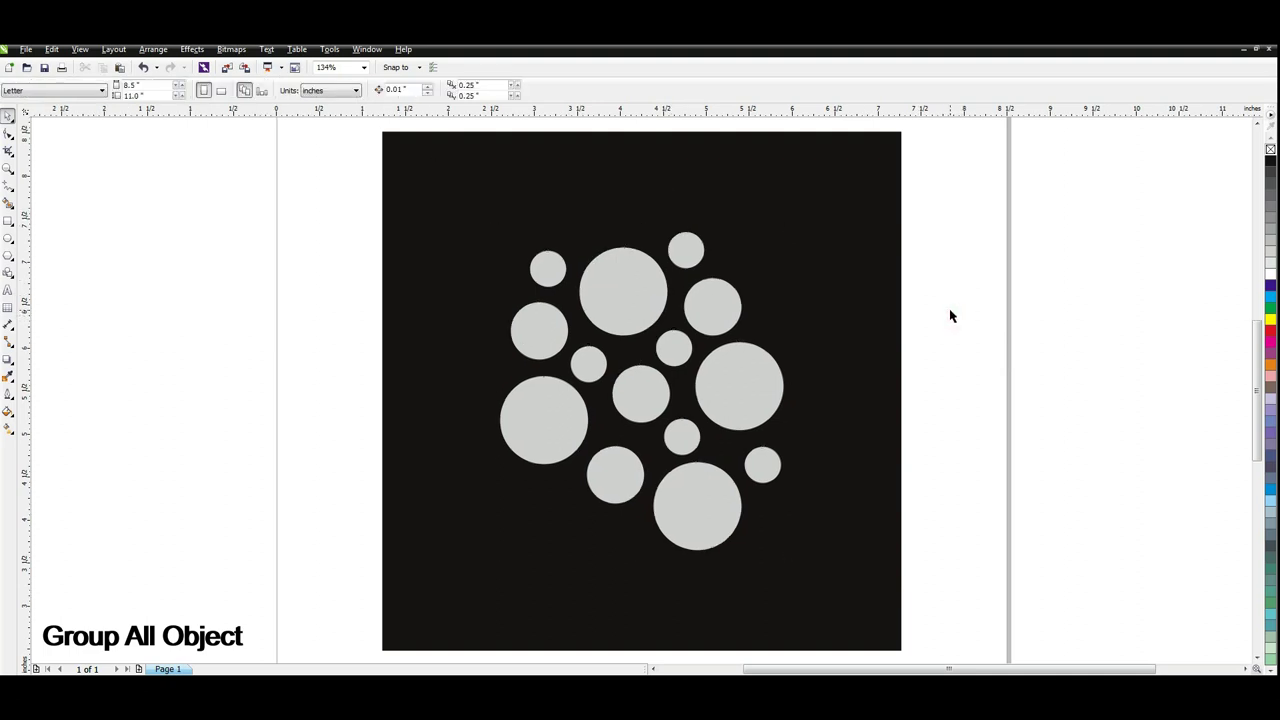
# Extrude the circle group with its vanishing point at the lower edge of the central circle
pyautogui.click(634, 288)
pyautogui.click(12, 372)
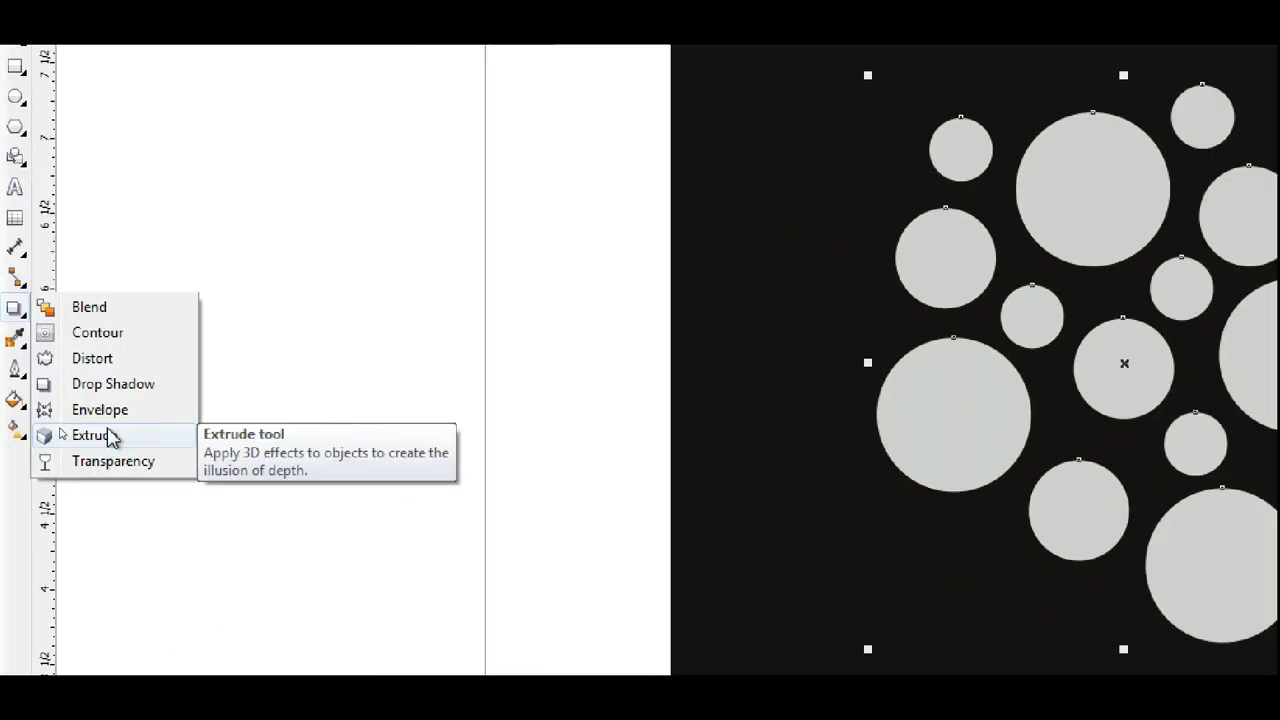
pyautogui.click(56, 432)
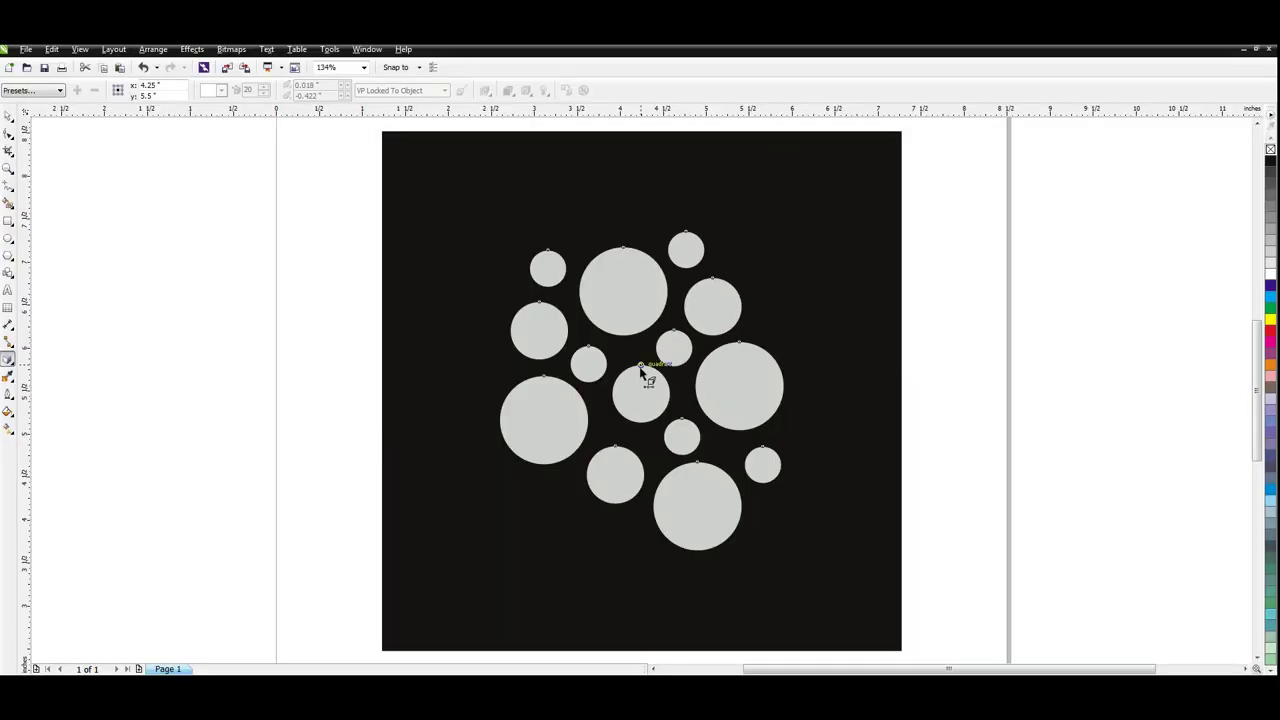
pyautogui.moveTo(641, 372); pyautogui.dragTo(641, 421)
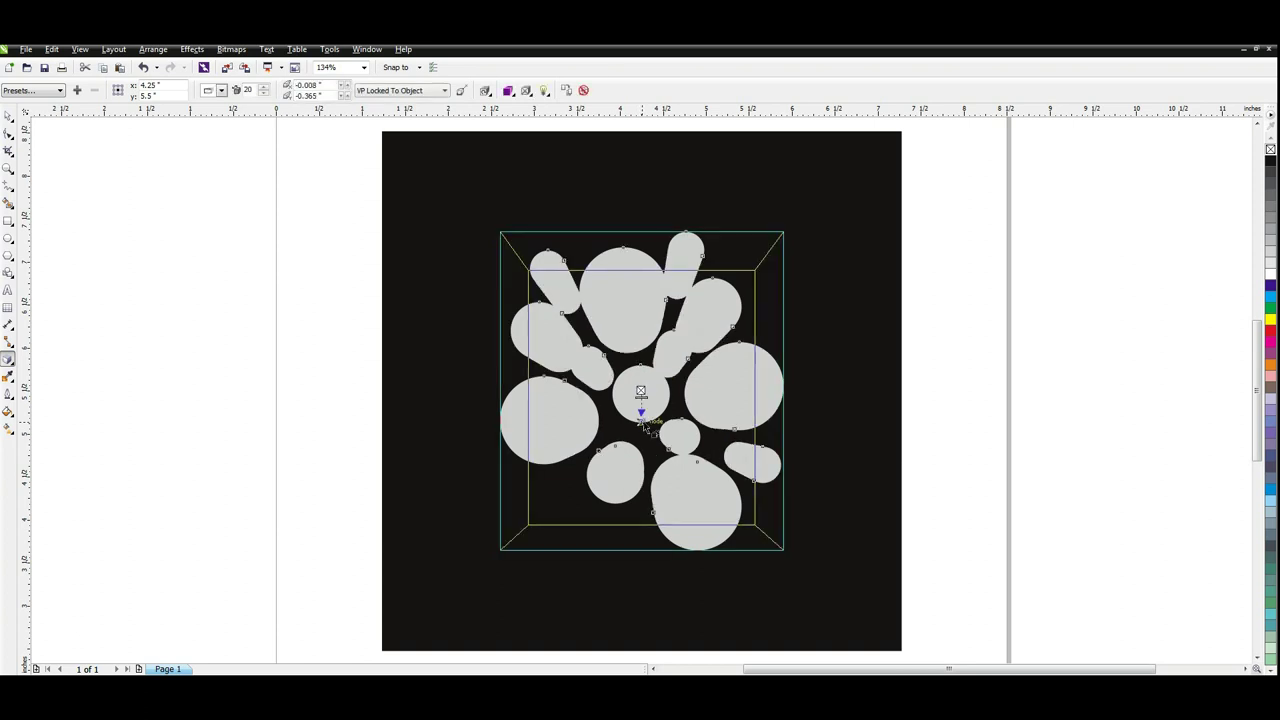
# Give the extruded group a white outline and apply the first extrusion type
pyautogui.click(1270, 272)
pyautogui.click(221, 90)
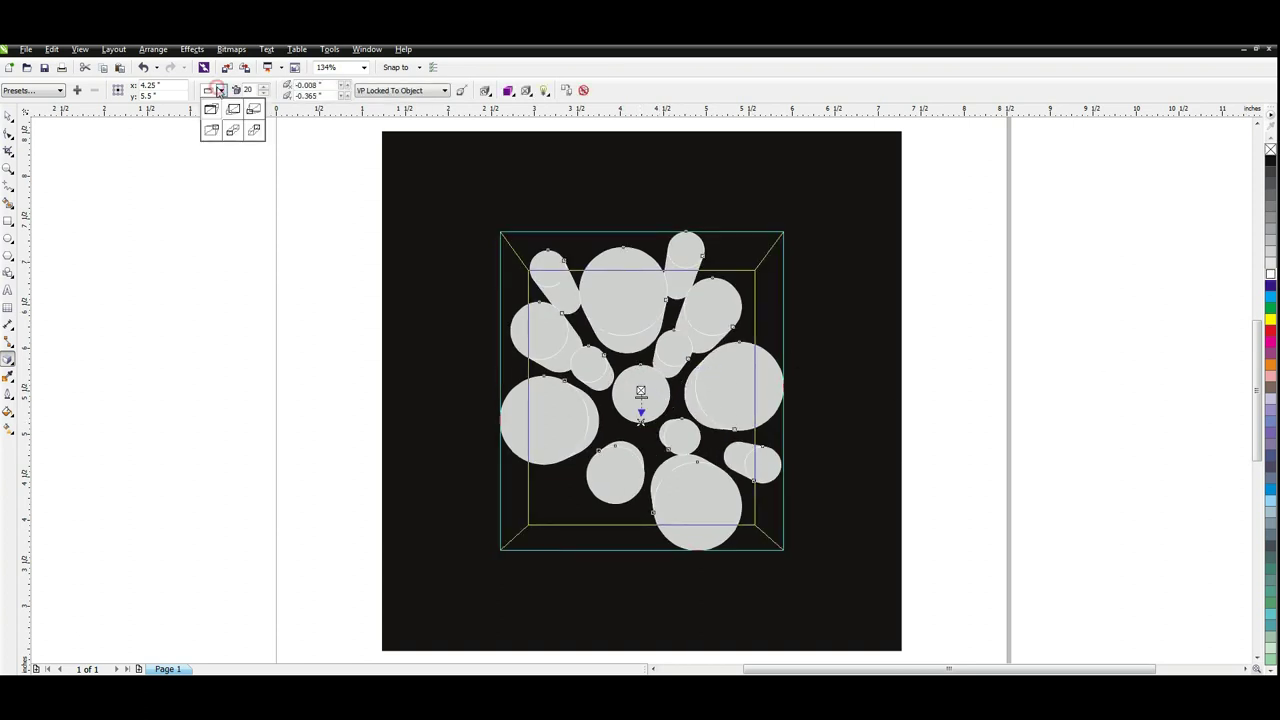
pyautogui.click(211, 110)
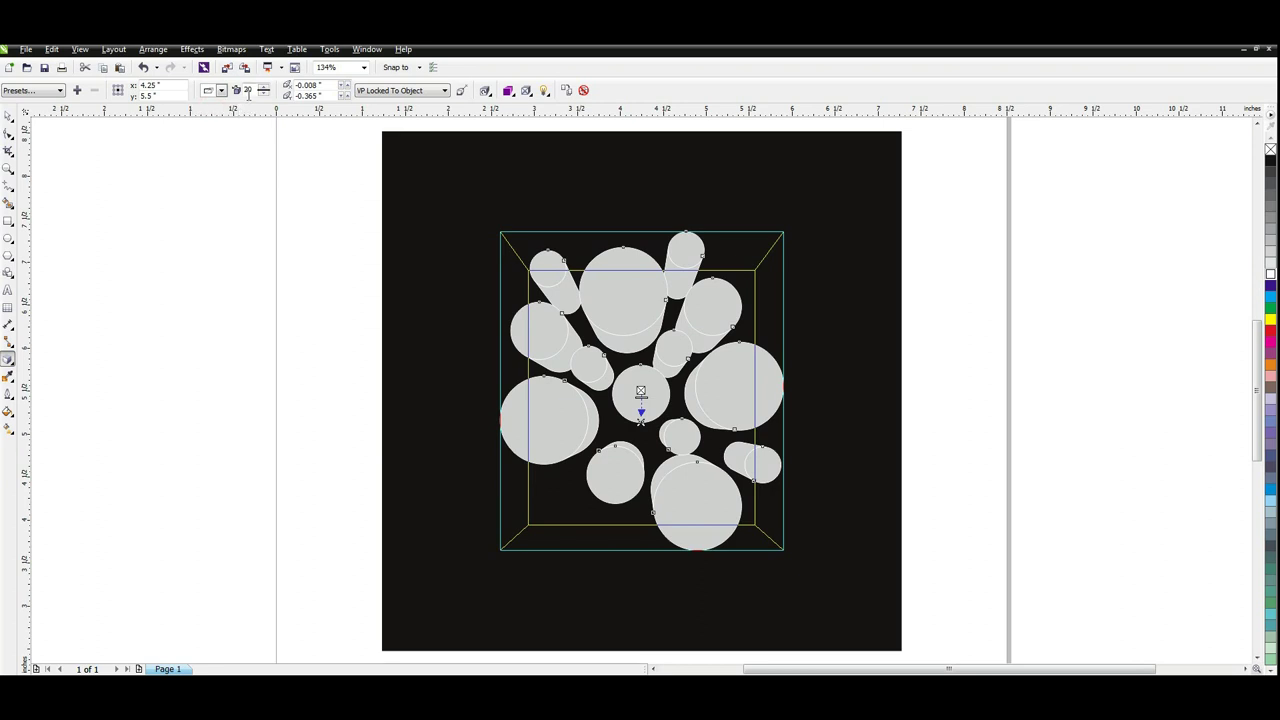
# Increase the extrusion's depth freehand toward the vanishing point
pyautogui.press('z')
pyautogui.moveTo(530, 351); pyautogui.dragTo(736, 453)
pyautogui.click(7, 118)
pyautogui.click(8, 359)
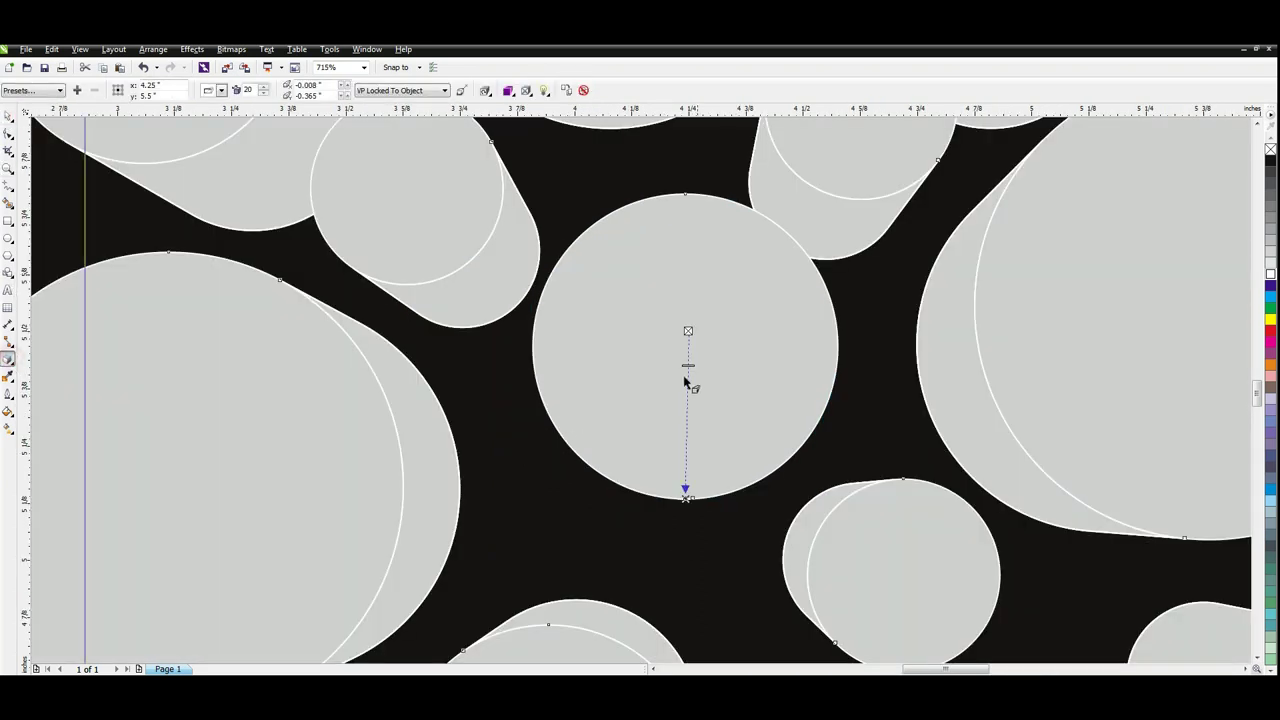
pyautogui.moveTo(688, 365); pyautogui.dragTo(686, 420)
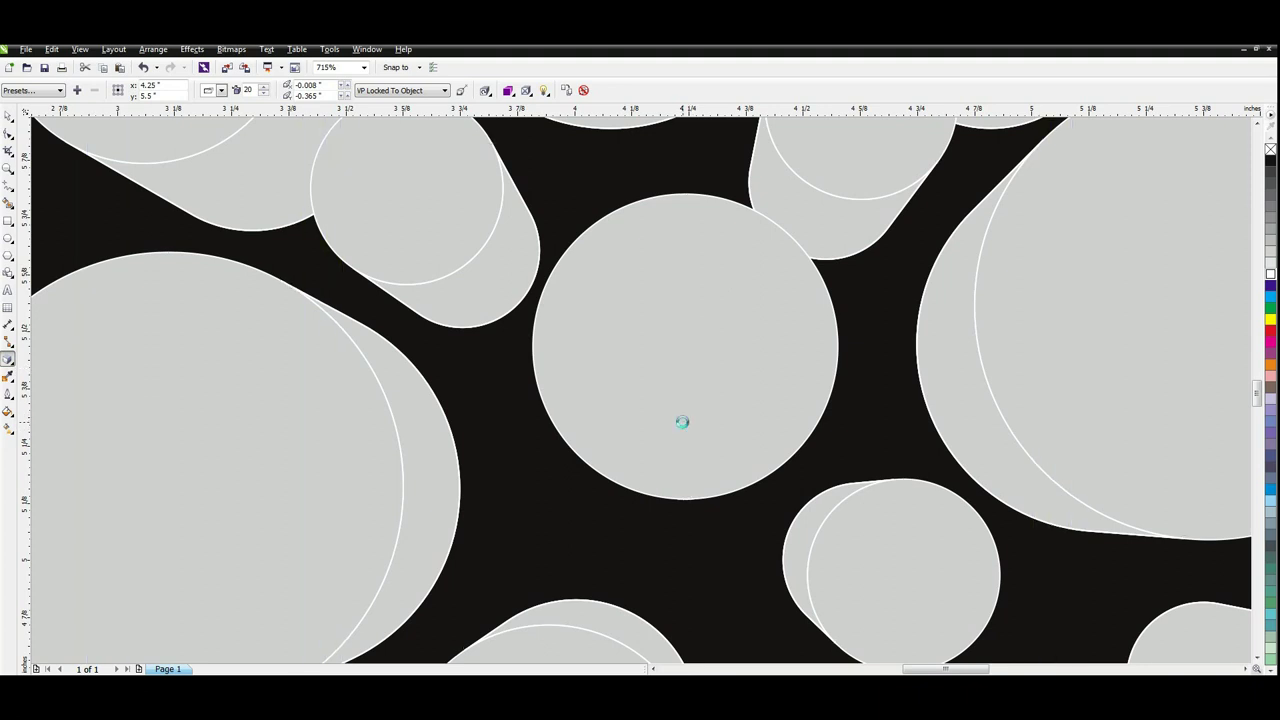
pyautogui.press('F3')
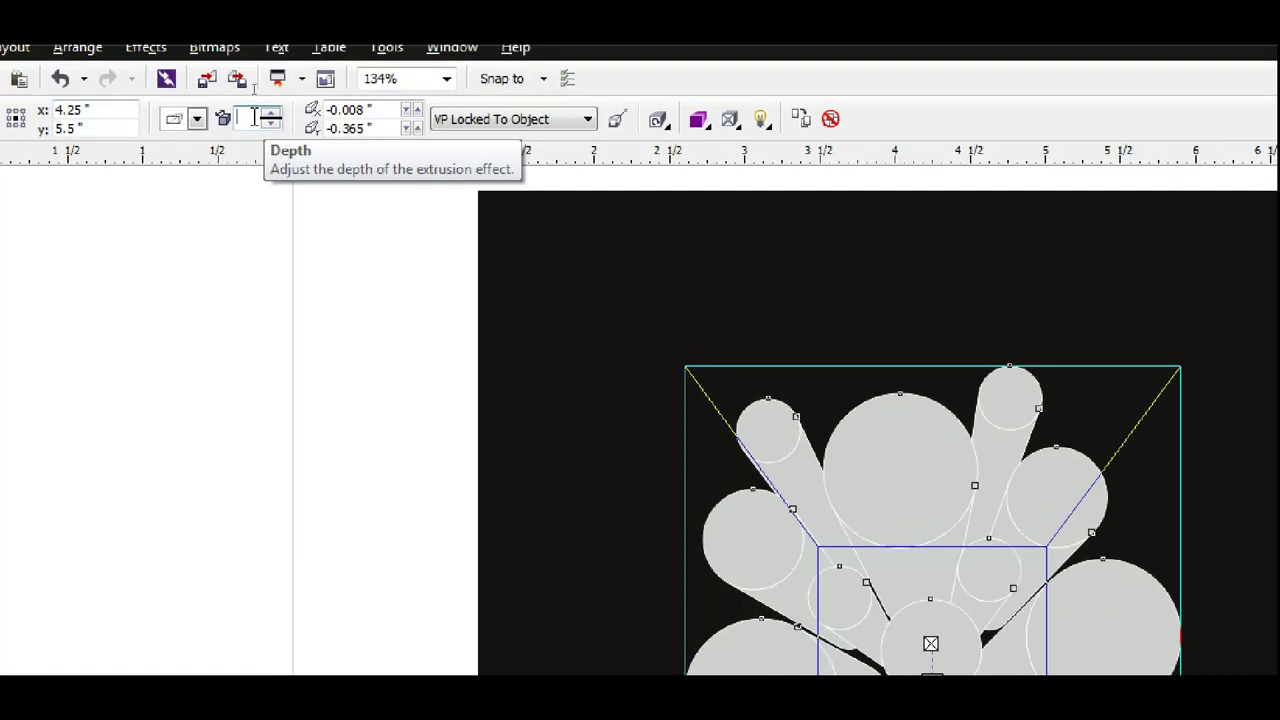
# Set the extrusion depth to 60 and fine-tune it to 56
pyautogui.write('60')
pyautogui.press('Return')
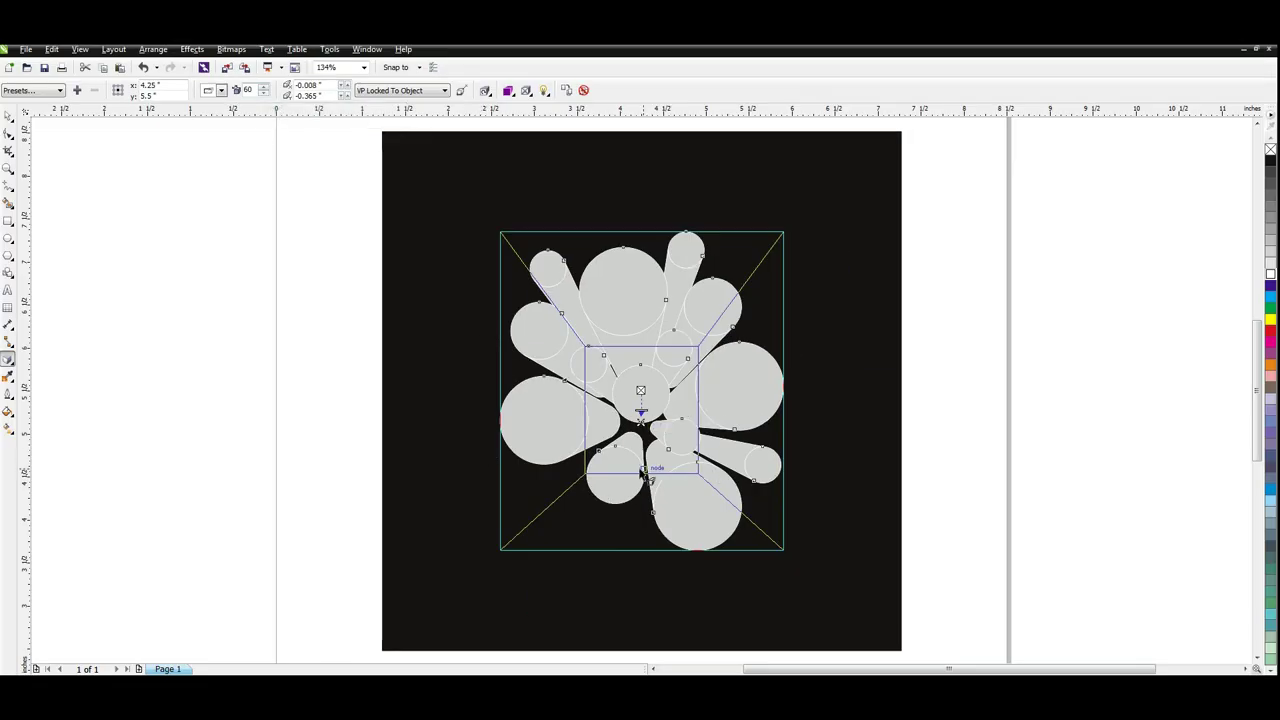
pyautogui.moveTo(646, 412); pyautogui.dragTo(645, 411)
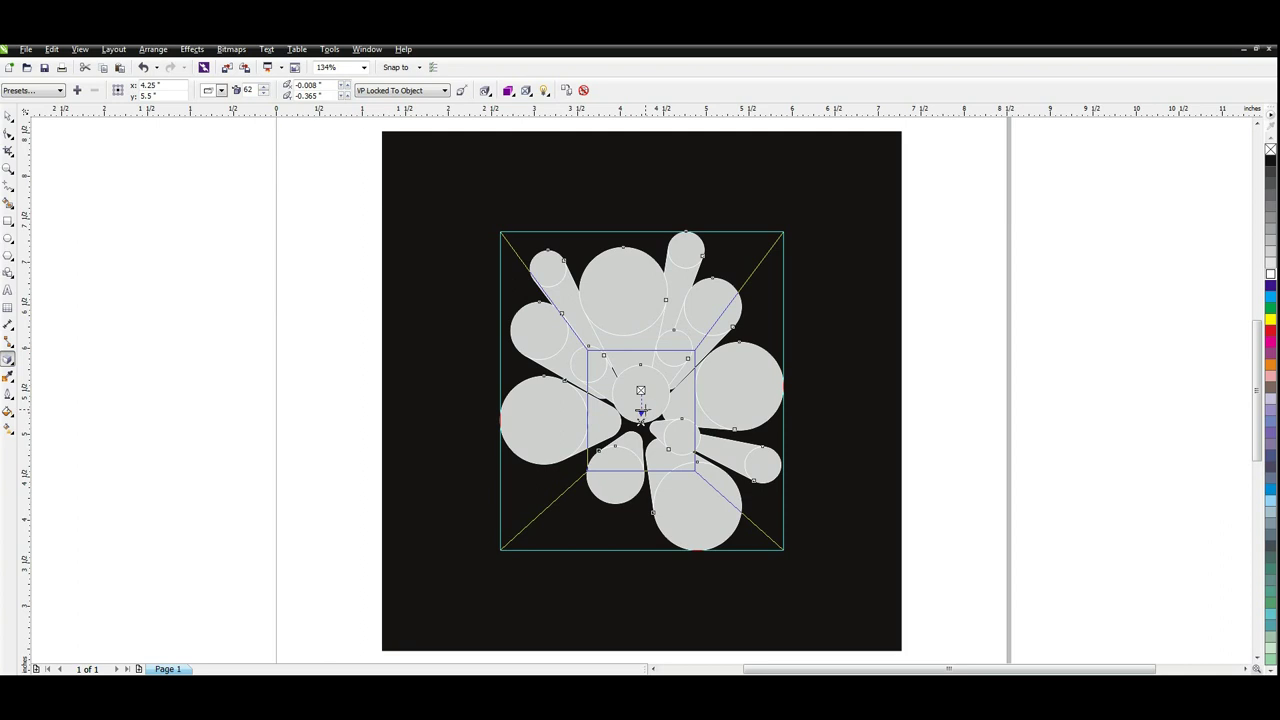
pyautogui.moveTo(641, 411)
pyautogui.mouseDown()
pyautogui.moveTo(640, 437)
pyautogui.moveTo(640, 421)
pyautogui.mouseUp()
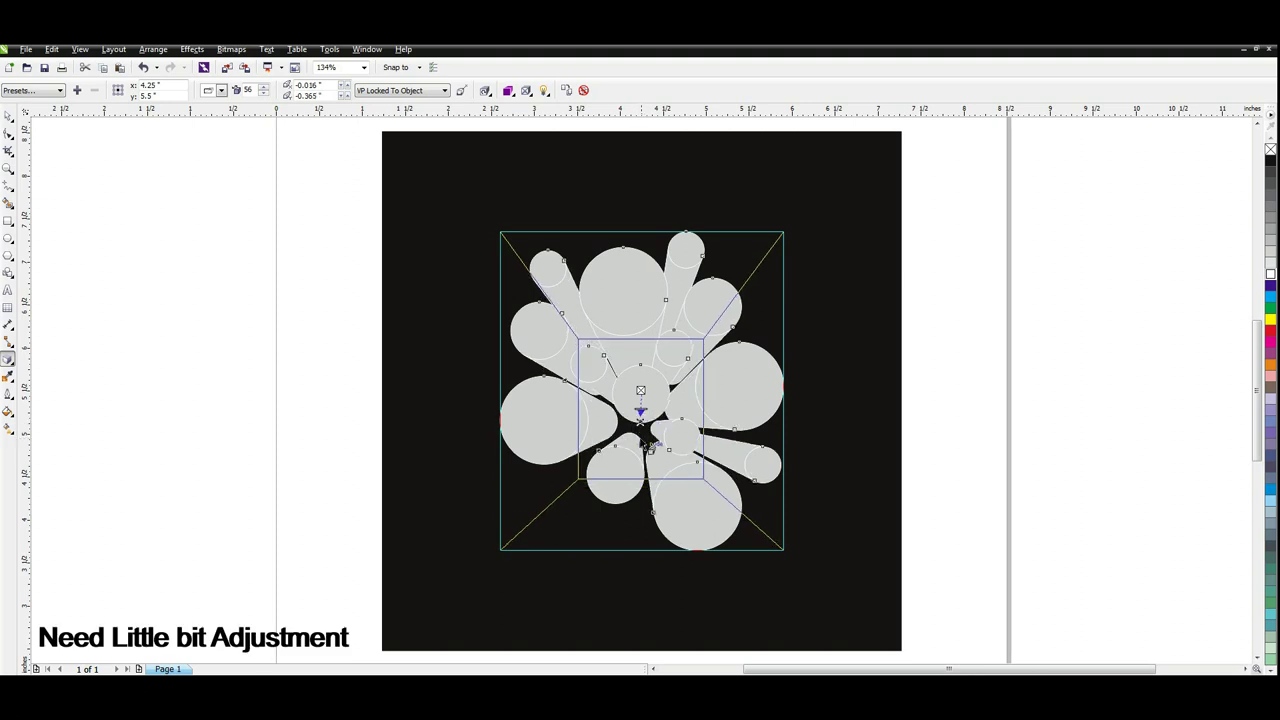
# Move the extrusion's vanishing point up inside the central circle, to about -0.018 by -0.13 inches, and deselect the artwork
pyautogui.click(641, 420)
pyautogui.click(642, 427)
pyautogui.click(657, 429)
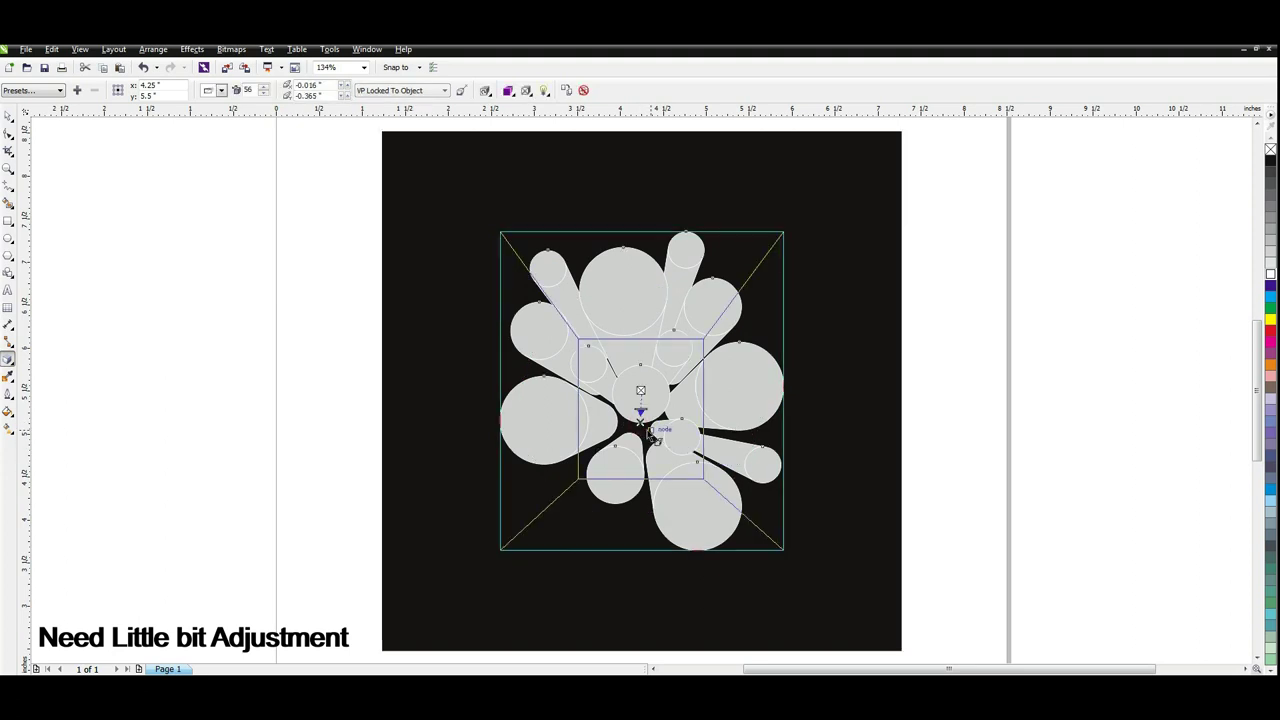
pyautogui.click(643, 428)
pyautogui.click(648, 428)
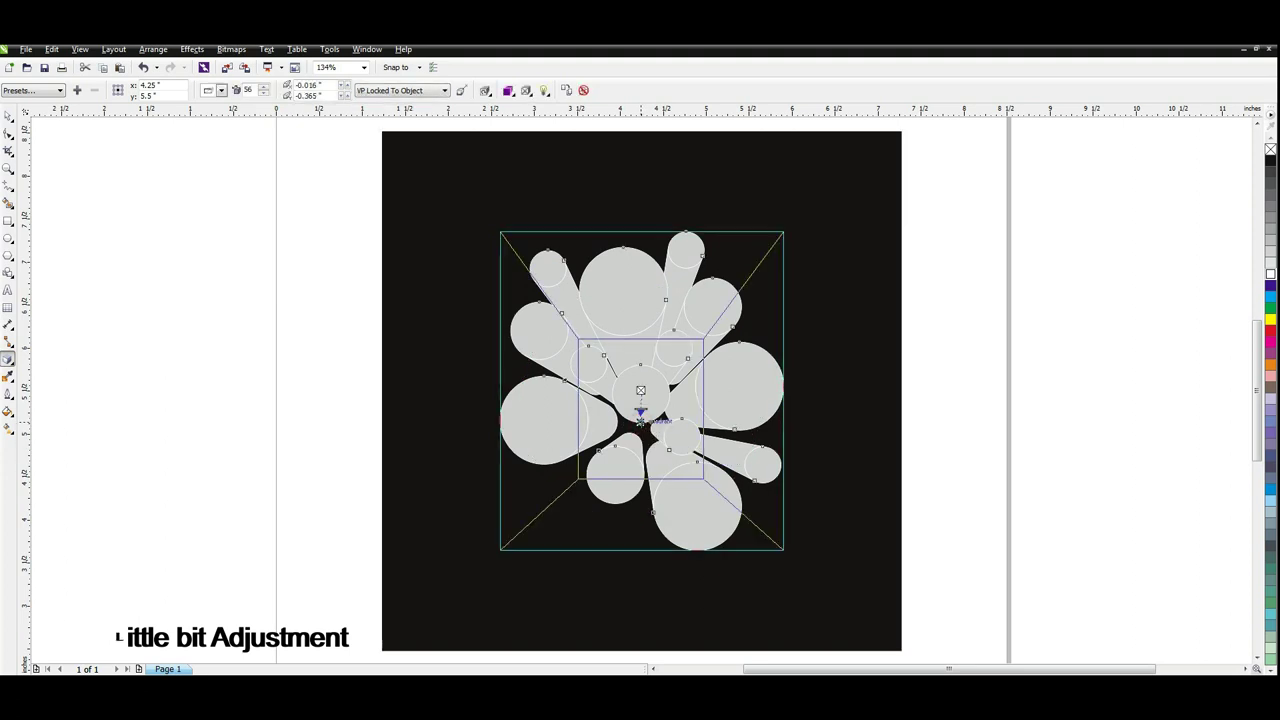
pyautogui.moveTo(641, 421)
pyautogui.mouseDown()
pyautogui.moveTo(644, 390)
pyautogui.moveTo(640, 408)
pyautogui.mouseUp()
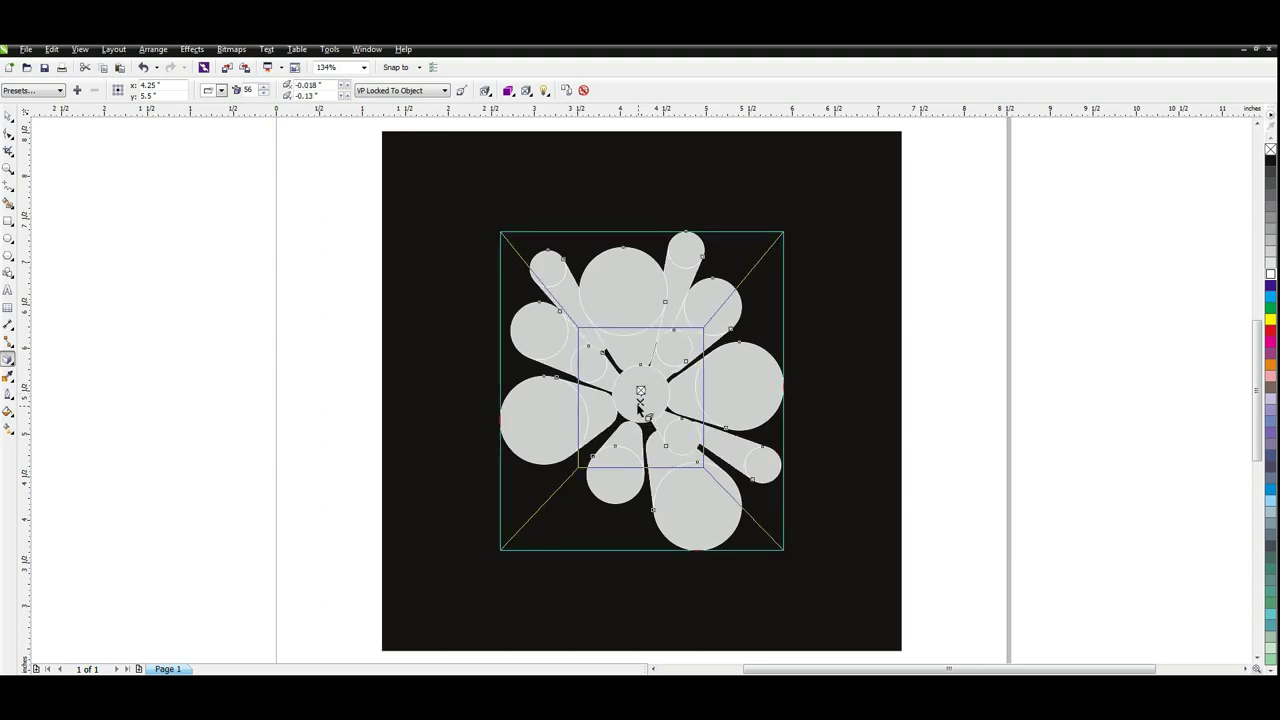
pyautogui.click(12, 117)
pyautogui.click(990, 294)
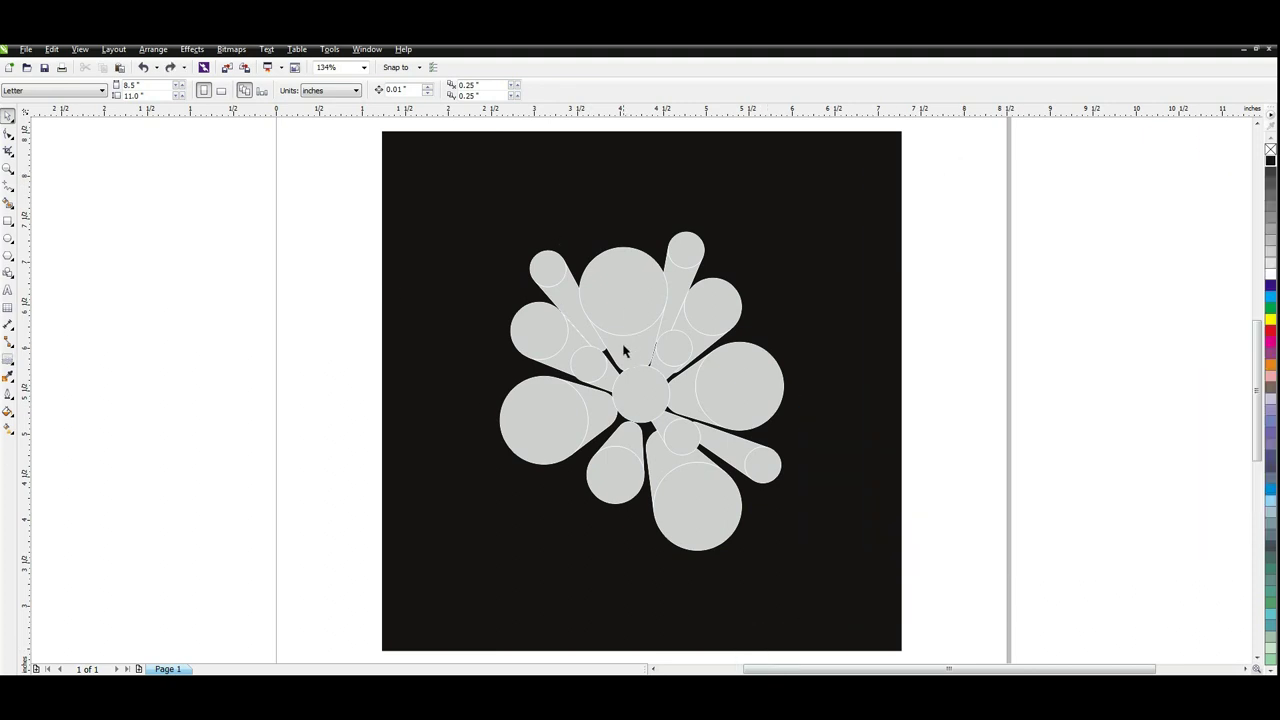
# Break the extrude group apart so the circles and the extruded sides are separate
pyautogui.click(623, 350)
pyautogui.click(153, 49)
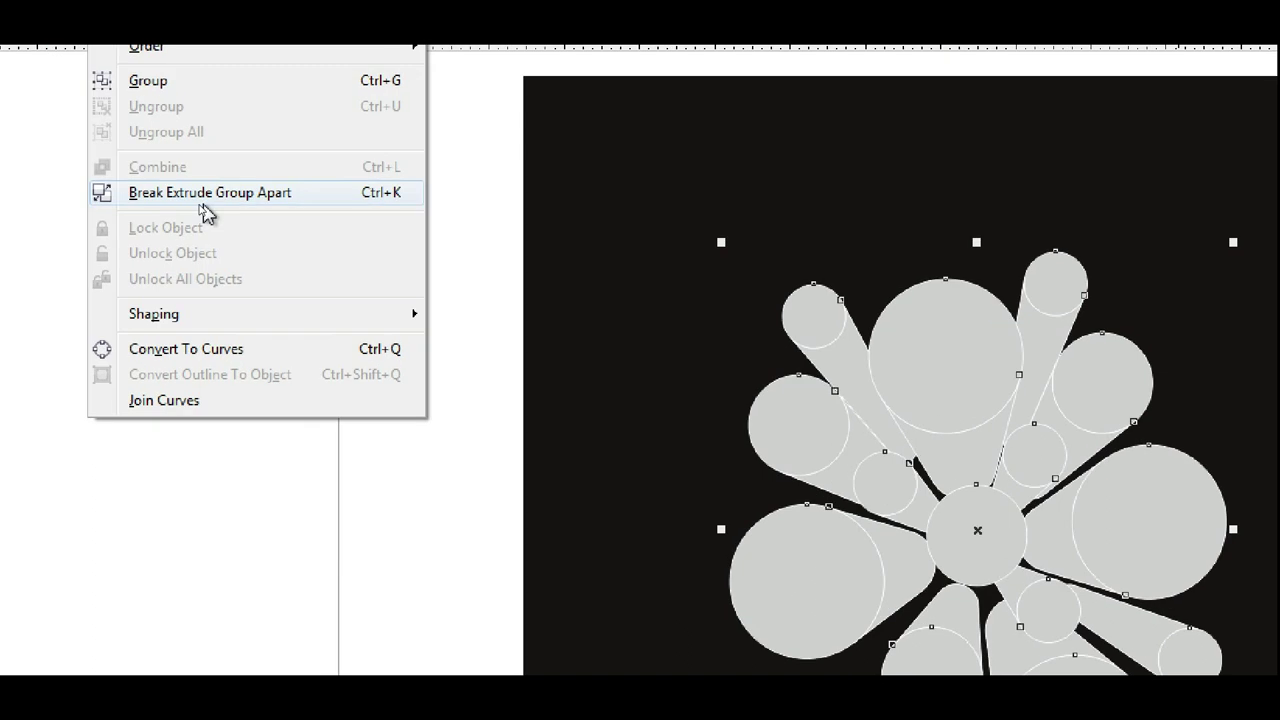
pyautogui.click(183, 198)
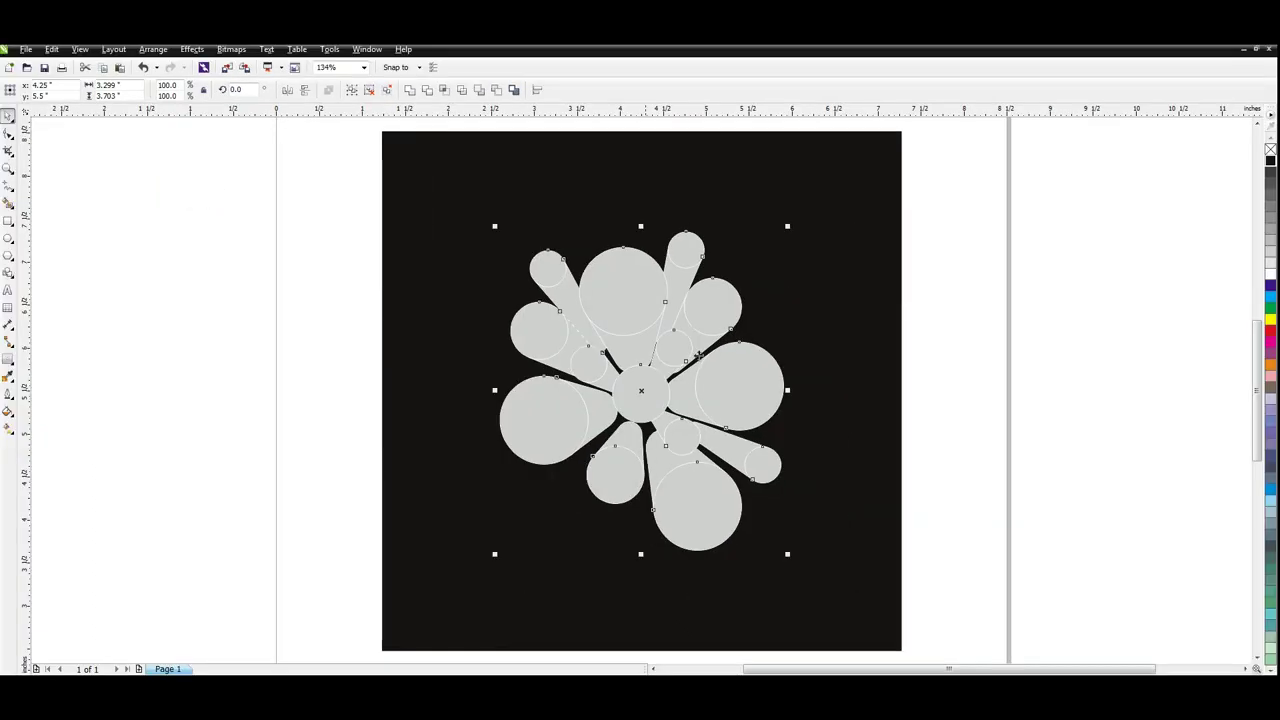
pyautogui.click(991, 257)
# Ungroup the extruded side shapes and the group of front circles
pyautogui.click(621, 351)
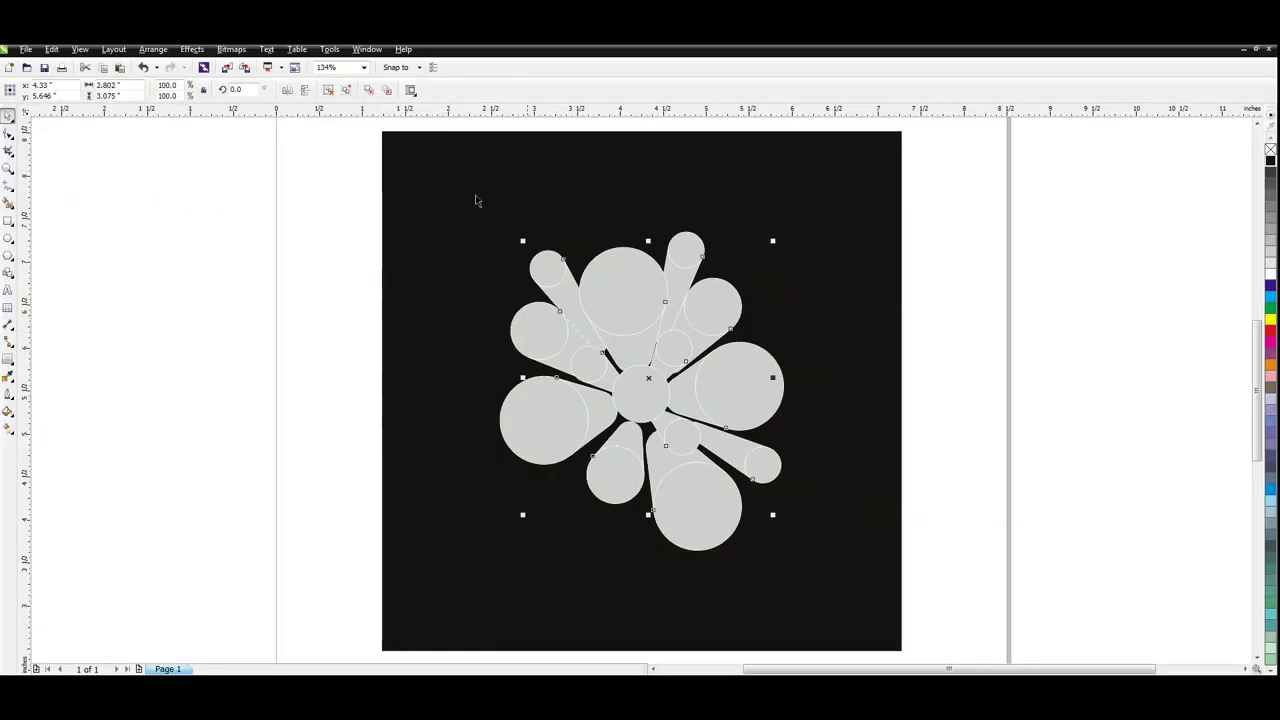
pyautogui.click(330, 95)
pyautogui.click(1153, 271)
pyautogui.click(636, 345)
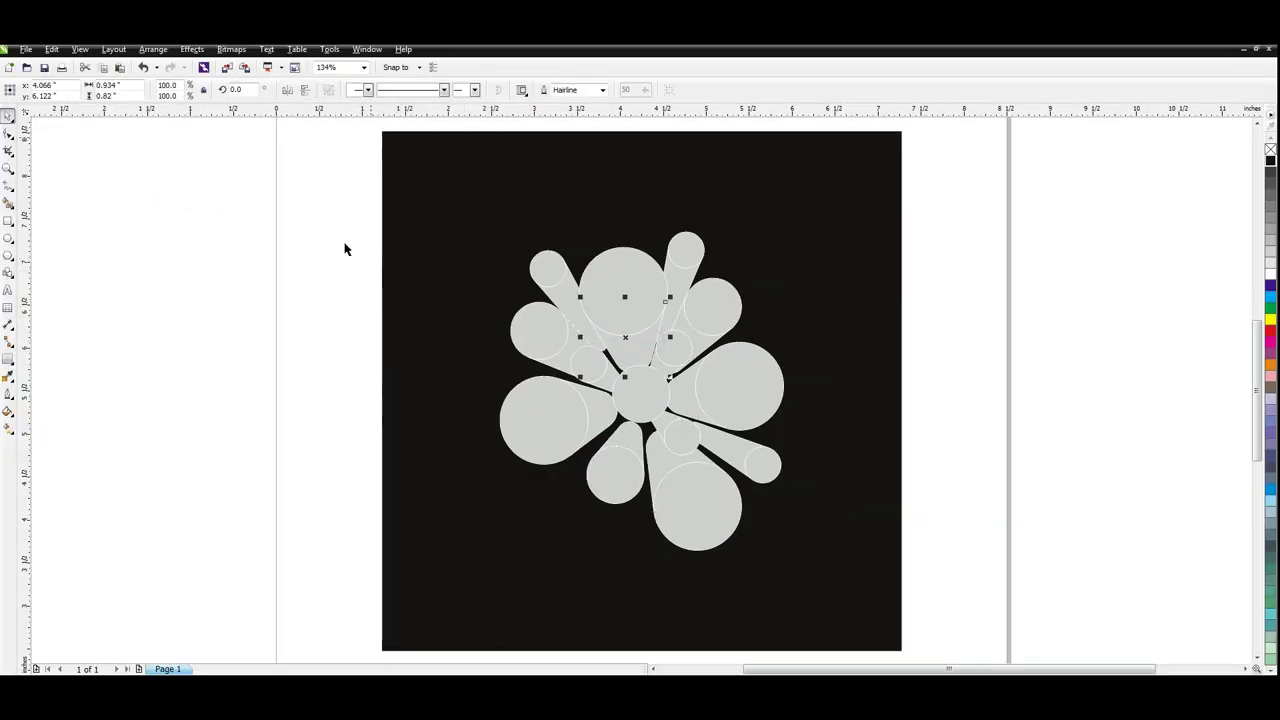
pyautogui.click(626, 310)
pyautogui.click(328, 90)
pyautogui.click(287, 272)
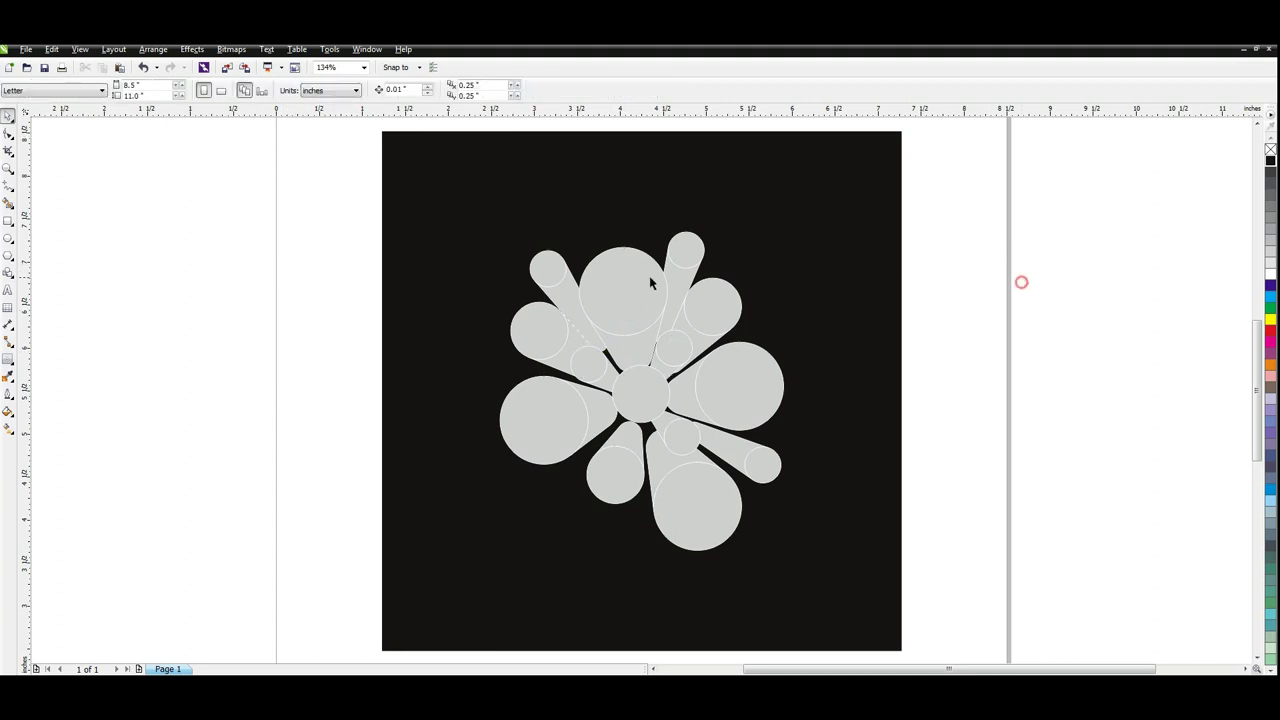
# Apply a one-step inside contour of about 0.073 inches to the large circle at the top of the cluster
pyautogui.click(635, 279)
pyautogui.click(8, 360)
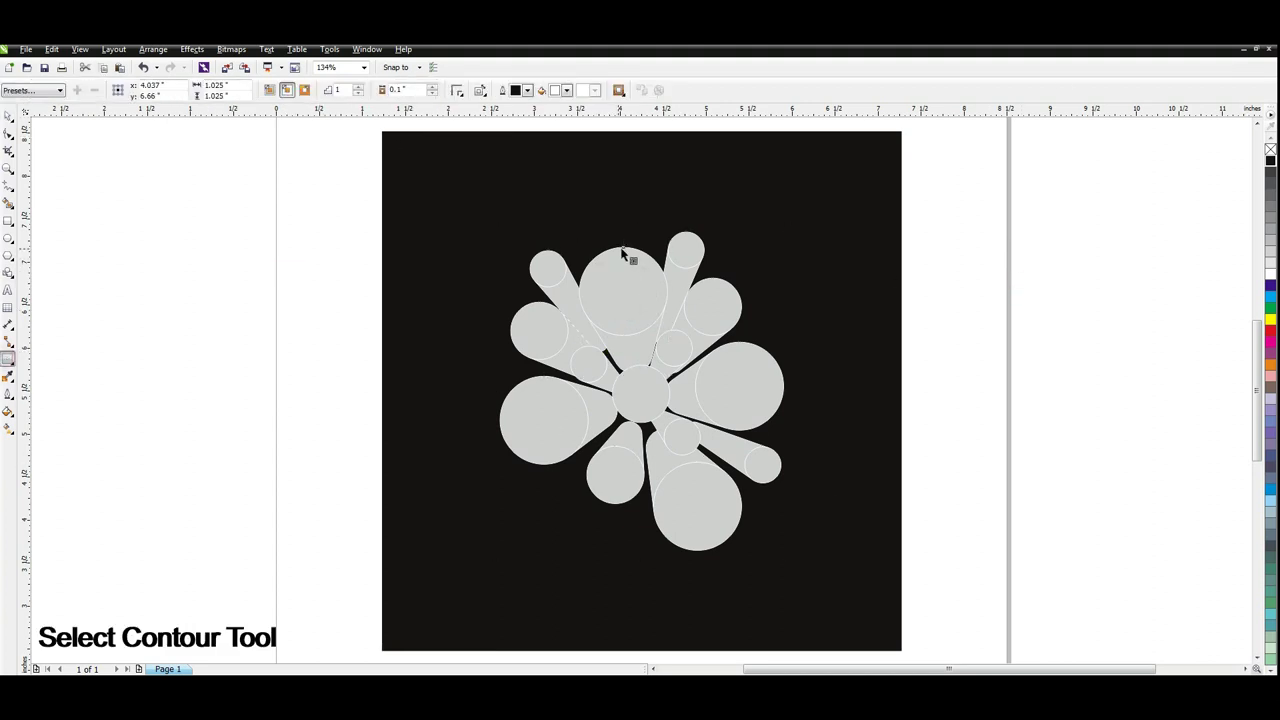
pyautogui.moveTo(622, 253); pyautogui.dragTo(622, 252)
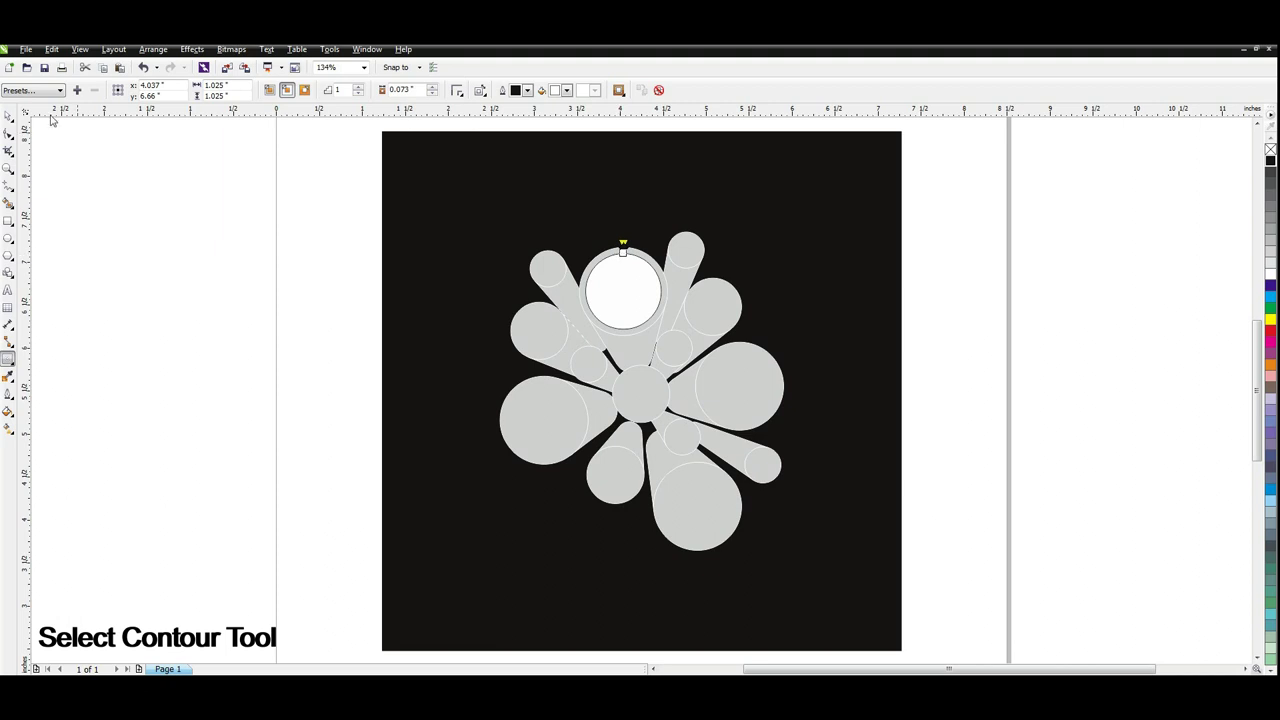
# Break the contour group apart and enlarge the inner white circle to about 0.92 inches
pyautogui.press('z')
pyautogui.moveTo(494, 220); pyautogui.dragTo(749, 397)
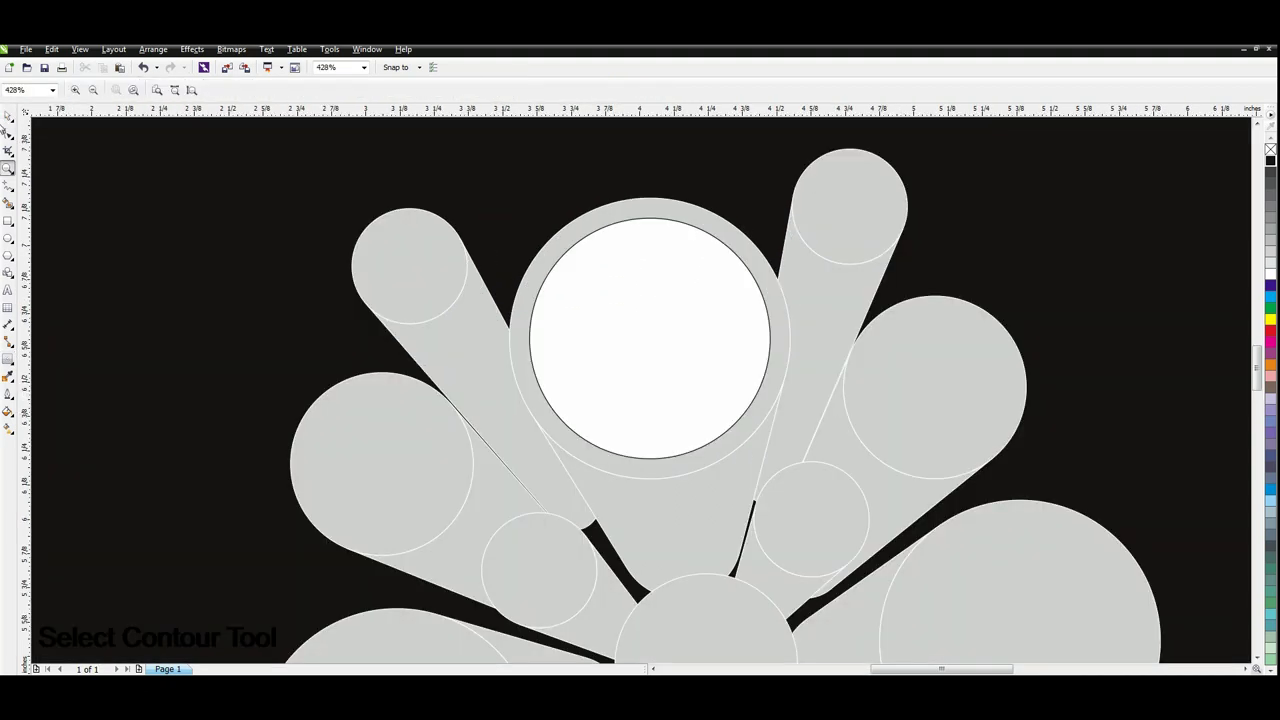
pyautogui.press('space')
pyautogui.click(564, 246)
pyautogui.click(590, 266)
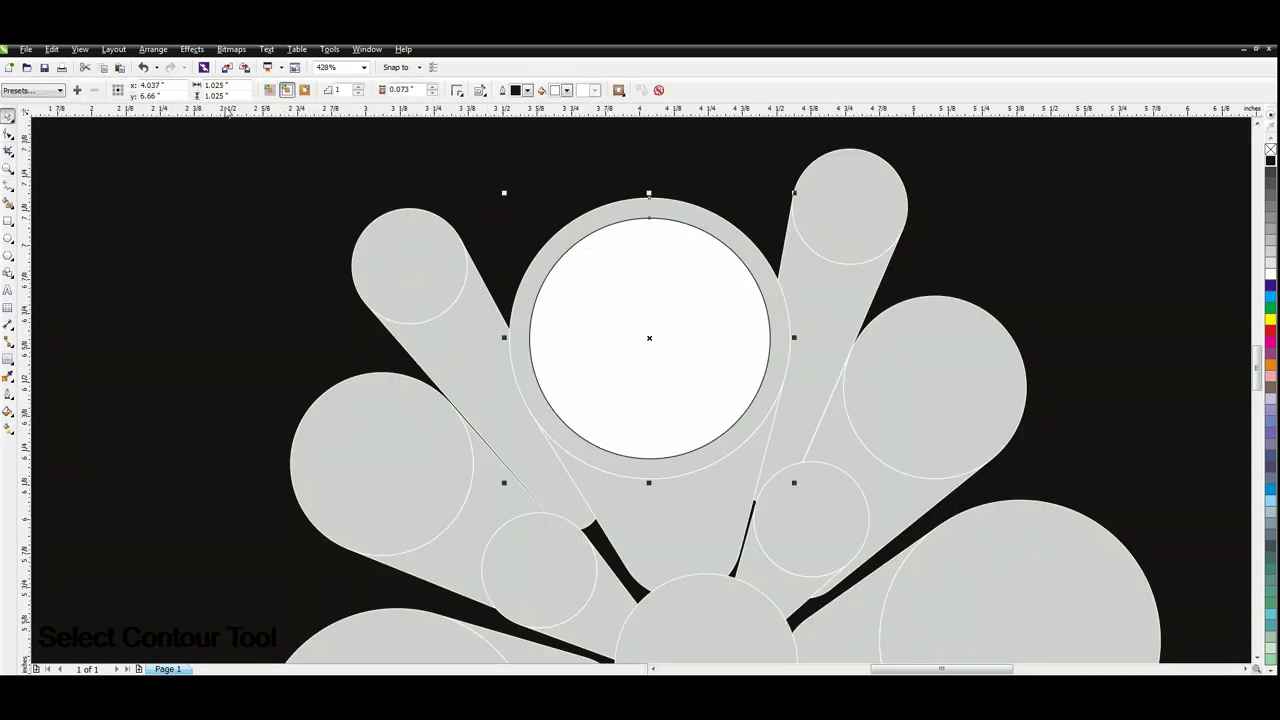
pyautogui.click(153, 49)
pyautogui.click(198, 198)
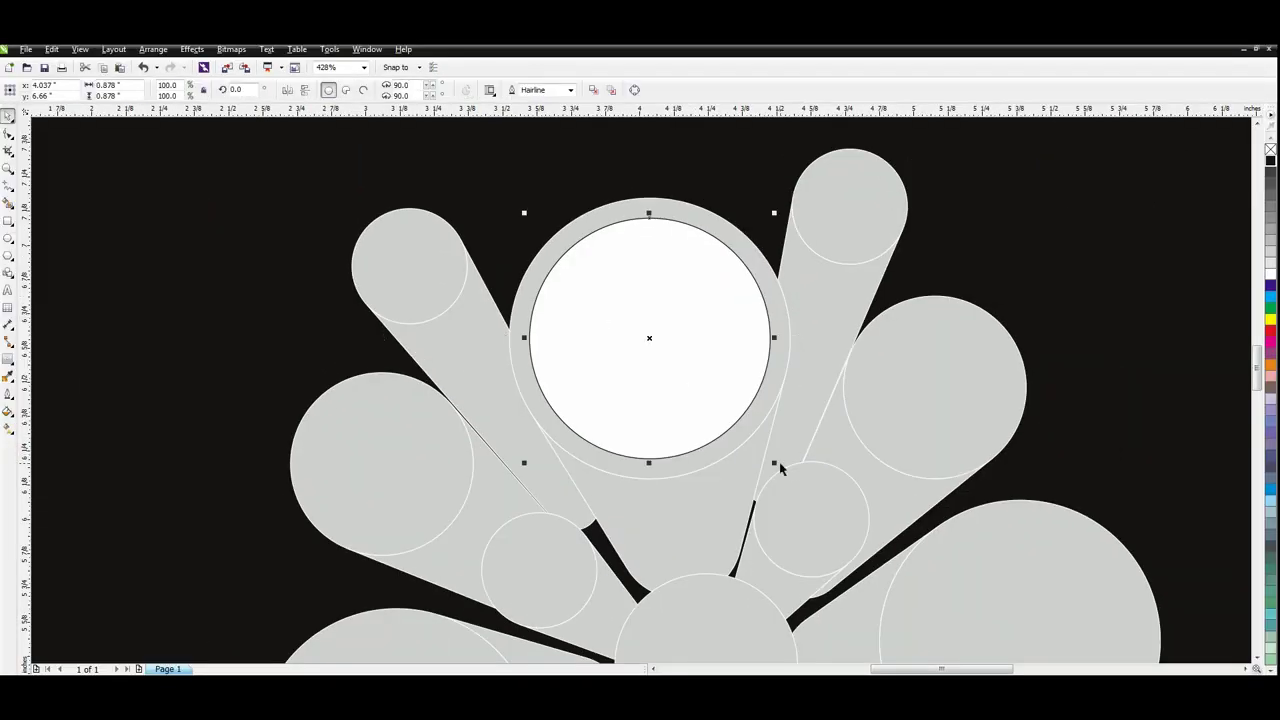
pyautogui.hotkey('shift', 'F4')
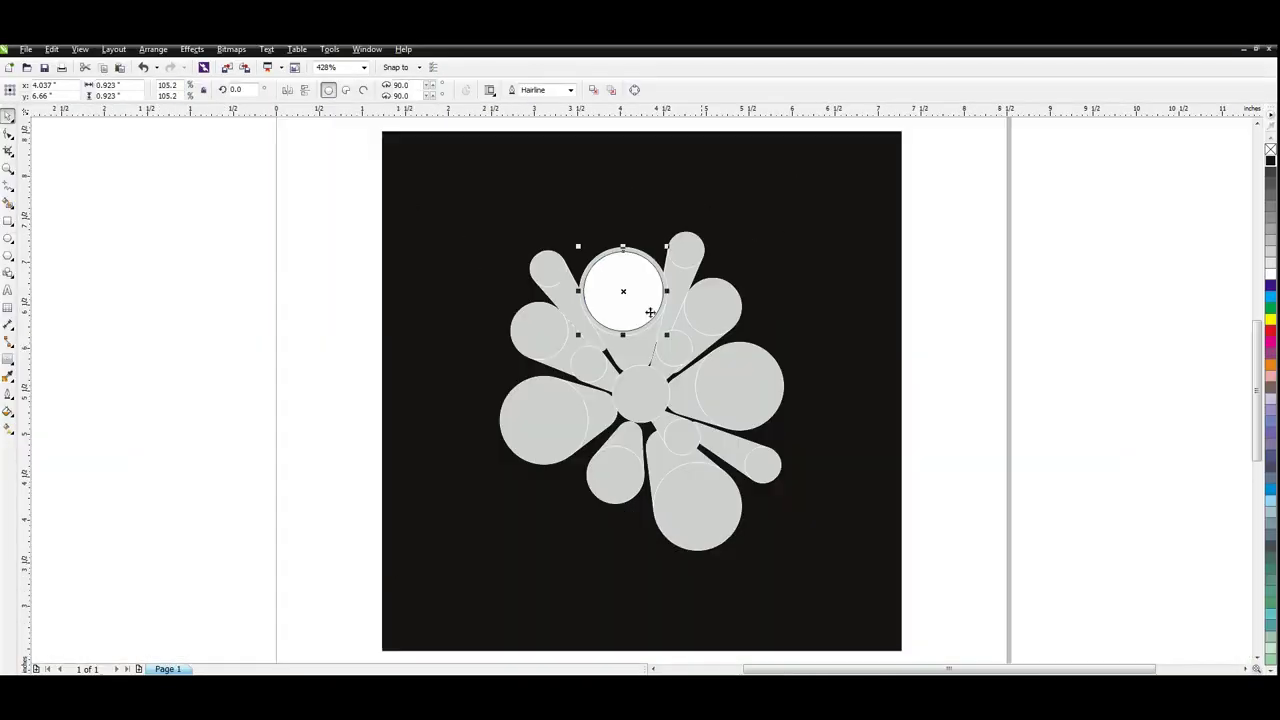
pyautogui.click(1080, 232)
# Delete the other three large front circles, keeping their extruded sides
pyautogui.click(738, 385)
pyautogui.keyDown('shift'); pyautogui.click(560, 425); pyautogui.keyUp('shift')
pyautogui.keyDown('shift'); pyautogui.click(688, 514); pyautogui.keyUp('shift')
pyautogui.press('Delete')
# Copy the top circle with its white inner circle onto the ends of the other three large extruded shapes
pyautogui.moveTo(570, 232); pyautogui.dragTo(676, 346)
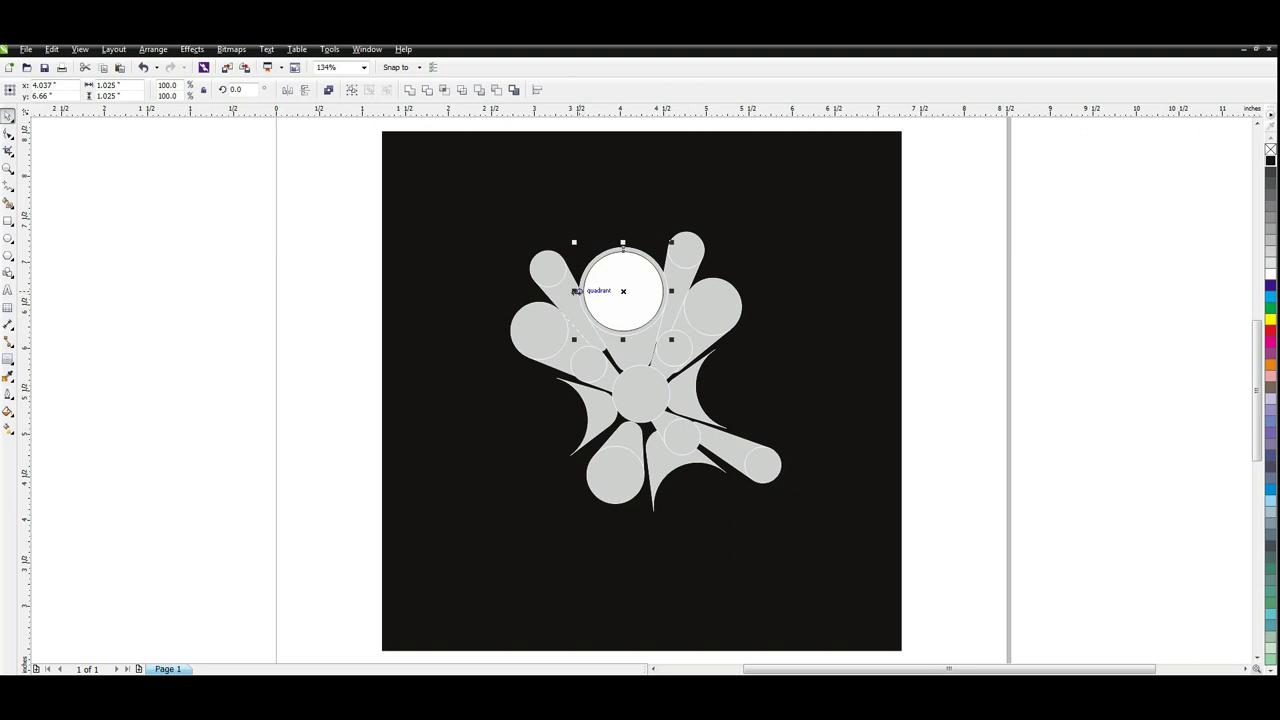
pyautogui.moveTo(592, 288); pyautogui.dragTo(694, 380)
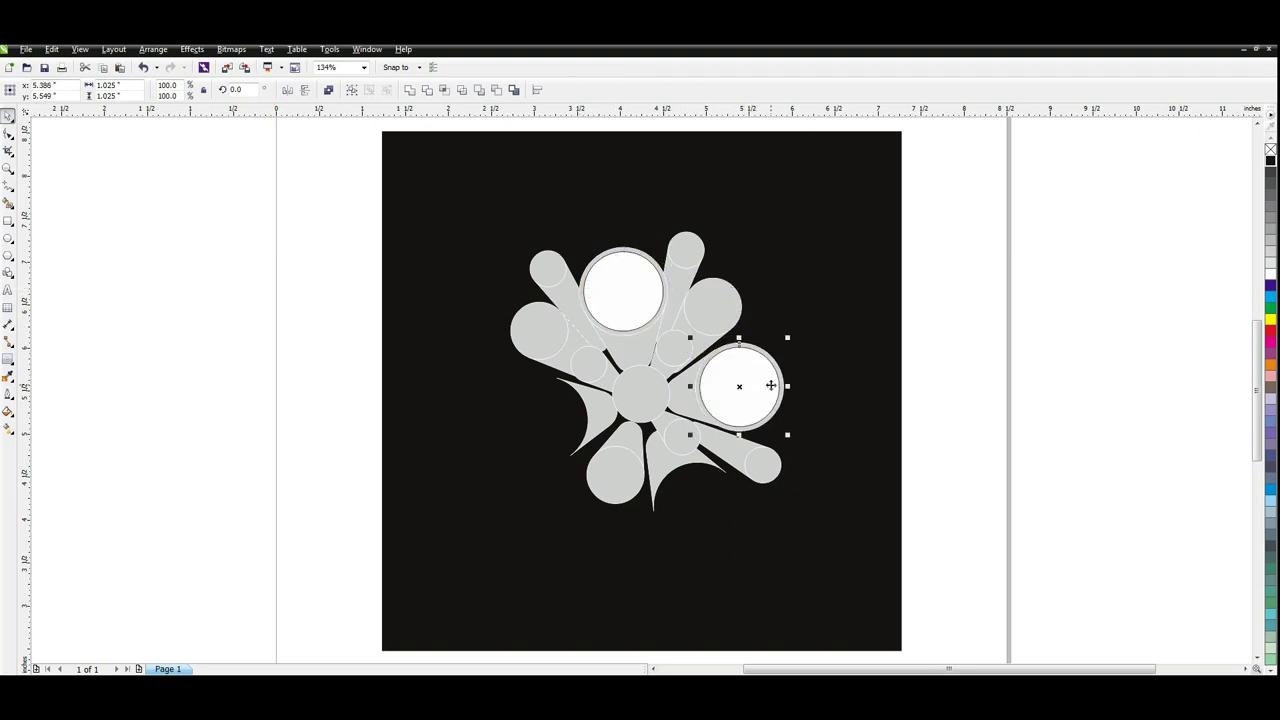
pyautogui.press('Up')
pyautogui.press('Up')
pyautogui.moveTo(771, 384); pyautogui.dragTo(692, 463)
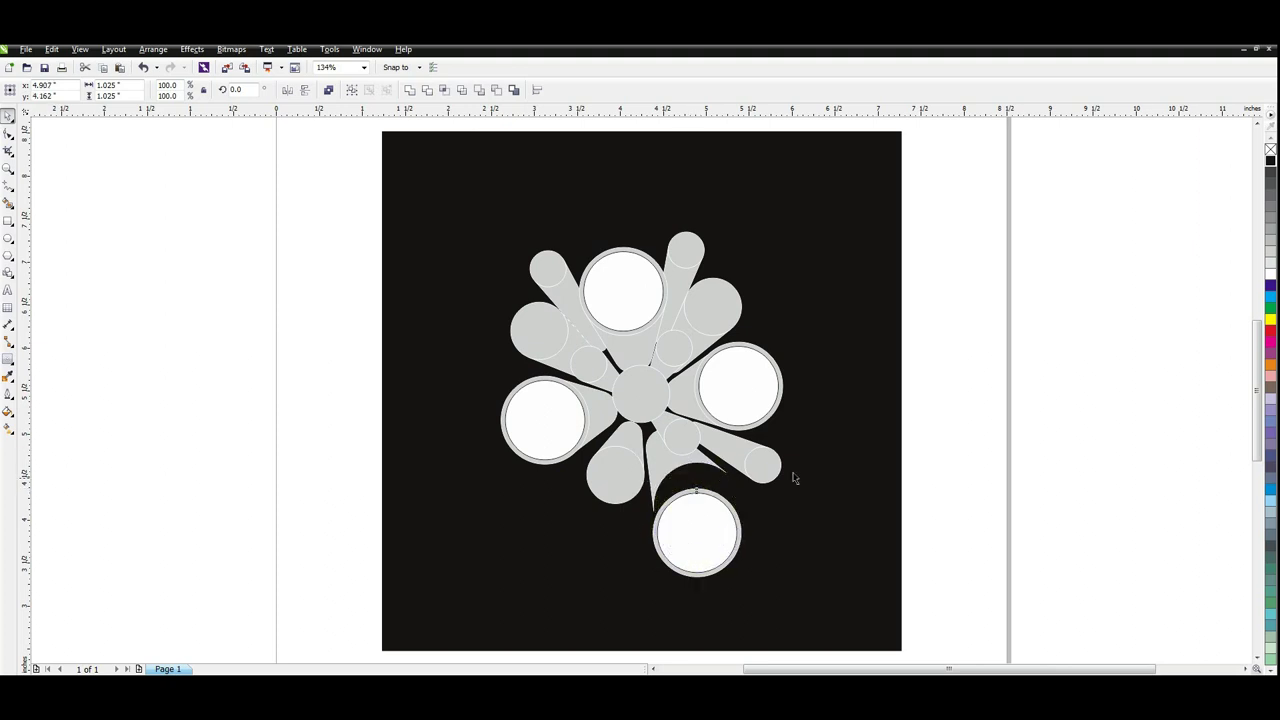
# Apply a one-step inside contour of about 0.079 inches to the central circle of the cluster
pyautogui.click(640, 393)
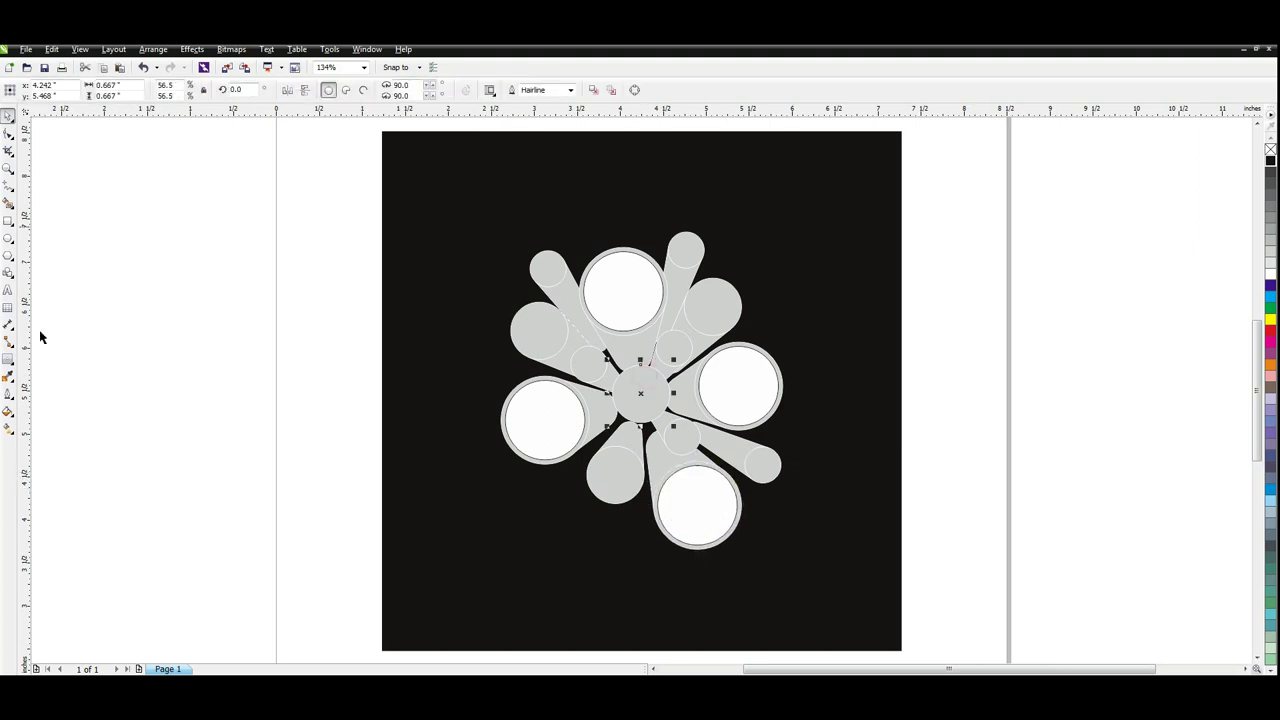
pyautogui.click(9, 360)
pyautogui.moveTo(641, 366); pyautogui.dragTo(641, 373)
pyautogui.click(8, 168)
pyautogui.moveTo(528, 338); pyautogui.dragTo(722, 473)
pyautogui.click(7, 116)
# Break the central circle's contour group apart and enlarge its inner white circle to leave a thin grey rim
pyautogui.click(153, 49)
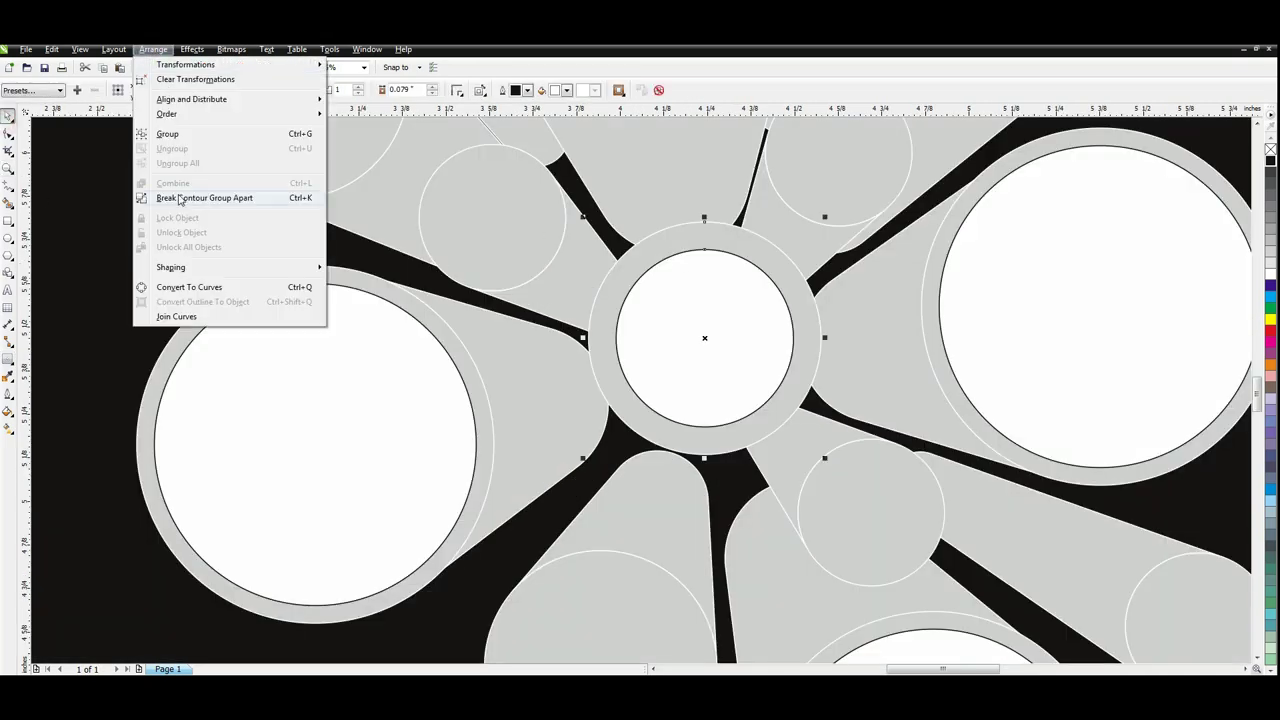
pyautogui.click(178, 195)
pyautogui.press('Escape')
pyautogui.click(791, 309)
pyautogui.click(803, 434)
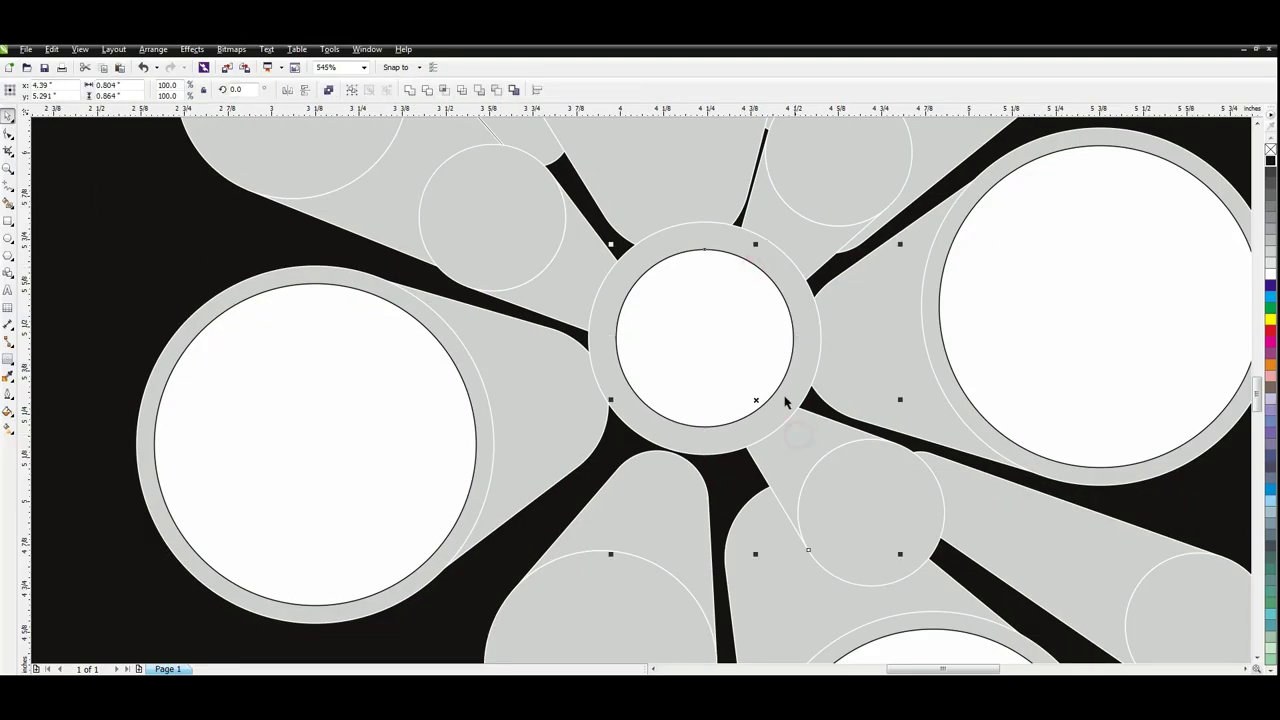
pyautogui.press('Escape')
pyautogui.click(757, 265)
pyautogui.moveTo(798, 431); pyautogui.dragTo(811, 446)
pyautogui.press('F4')
# Delete the three medium front circles, keeping their extruded sides
pyautogui.click(1053, 306)
pyautogui.press('z')
pyautogui.moveTo(447, 267); pyautogui.dragTo(787, 521)
pyautogui.press('space')
pyautogui.click(449, 238)
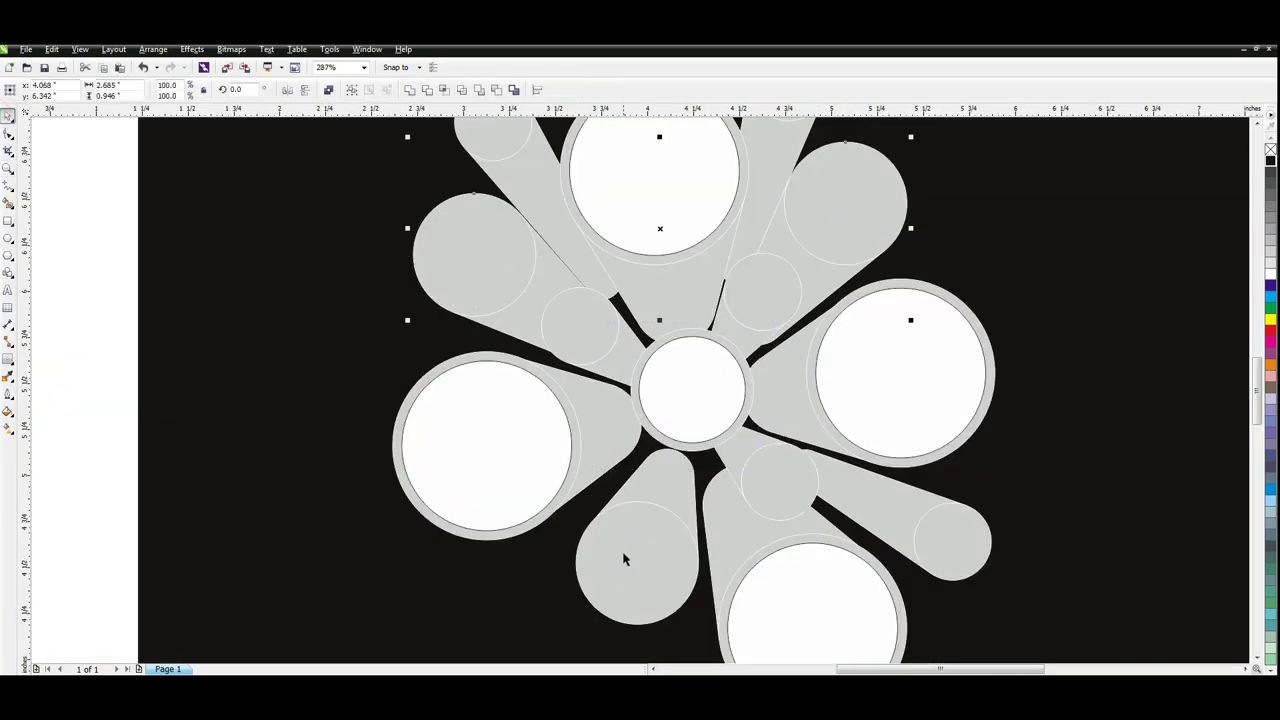
pyautogui.press('Delete')
# Copy the central circle with its white inner circle onto the ends of the three medium extruded shapes
pyautogui.moveTo(613, 314); pyautogui.dragTo(786, 466)
pyautogui.moveTo(687, 400); pyautogui.dragTo(425, 255)
pyautogui.rightClick(425, 255)
pyautogui.moveTo(488, 253); pyautogui.dragTo(973, 216)
pyautogui.rightClick(973, 216)
pyautogui.moveTo(894, 218); pyautogui.dragTo(798, 242)
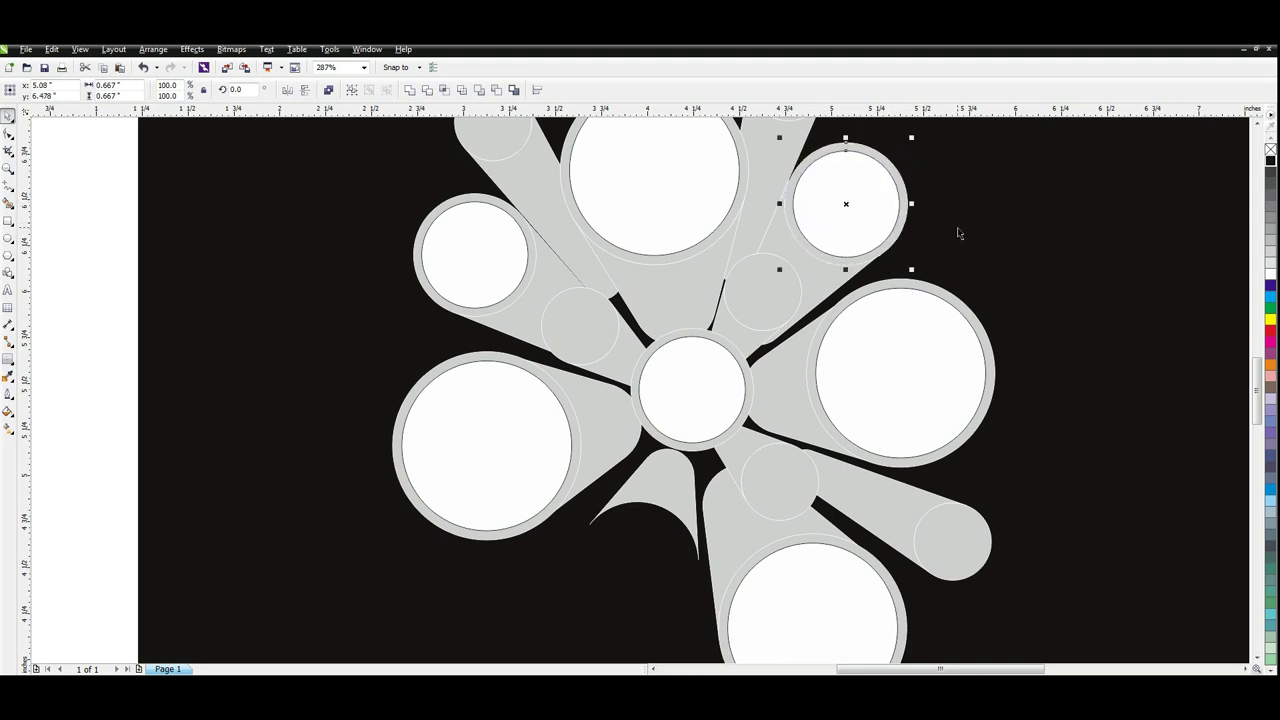
pyautogui.moveTo(846, 200); pyautogui.dragTo(652, 507)
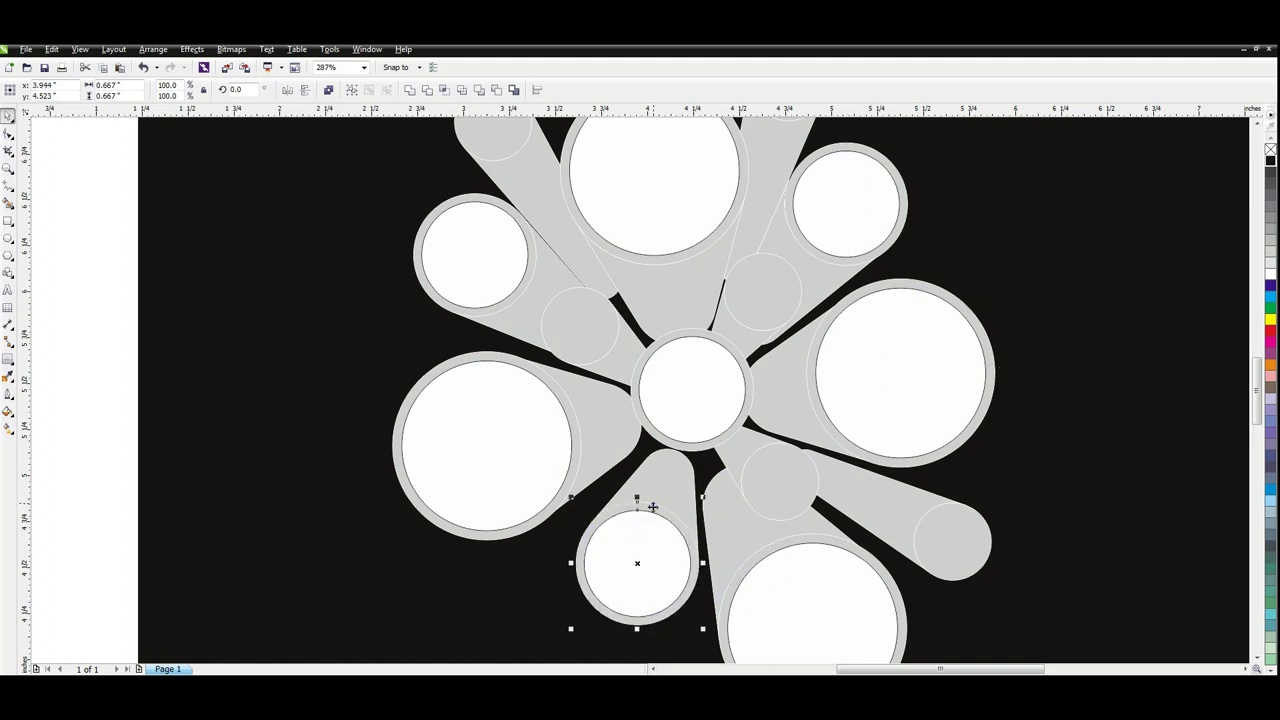
pyautogui.press('Escape')
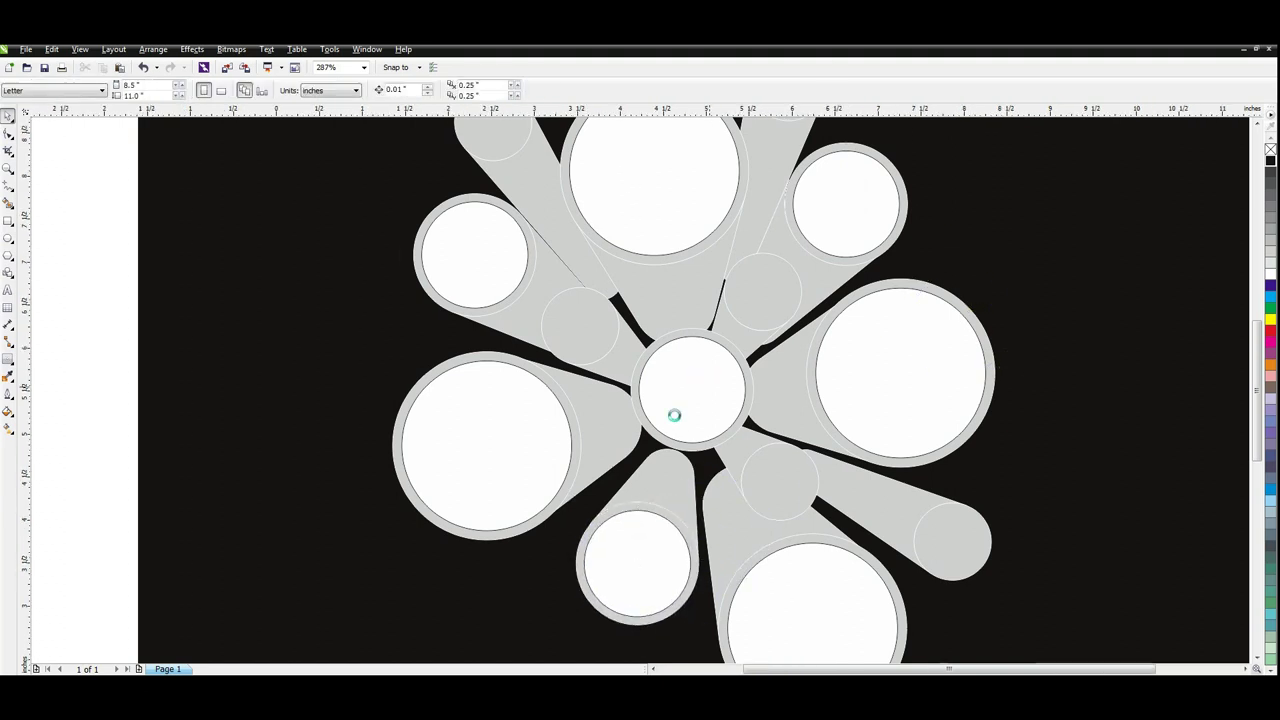
# Apply a narrow one-step inside contour to the small circle just upper left of the central circle
pyautogui.press('F4')
pyautogui.press('z')
pyautogui.moveTo(504, 316); pyautogui.dragTo(806, 506)
pyautogui.press('space')
pyautogui.click(9, 358)
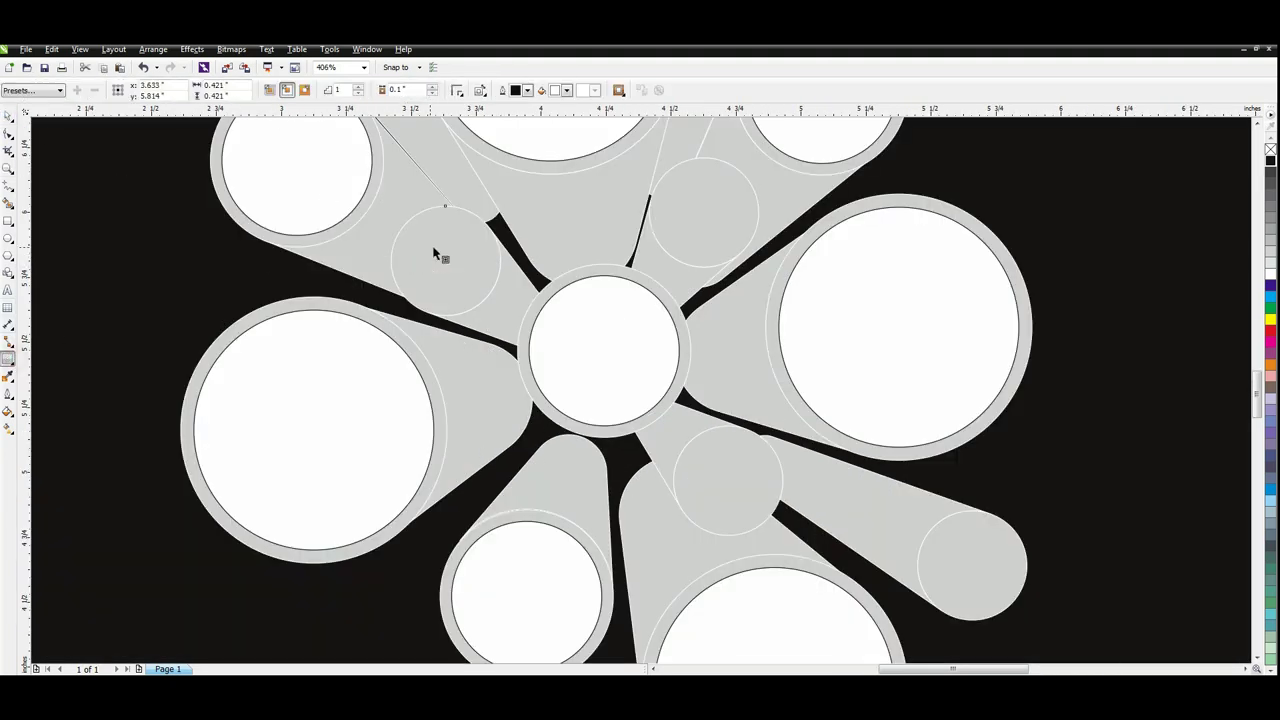
pyautogui.moveTo(444, 206); pyautogui.dragTo(446, 213)
# Break the small circle's contour group apart and select the ring together with its white inner circle
pyautogui.click(7, 114)
pyautogui.press('space')
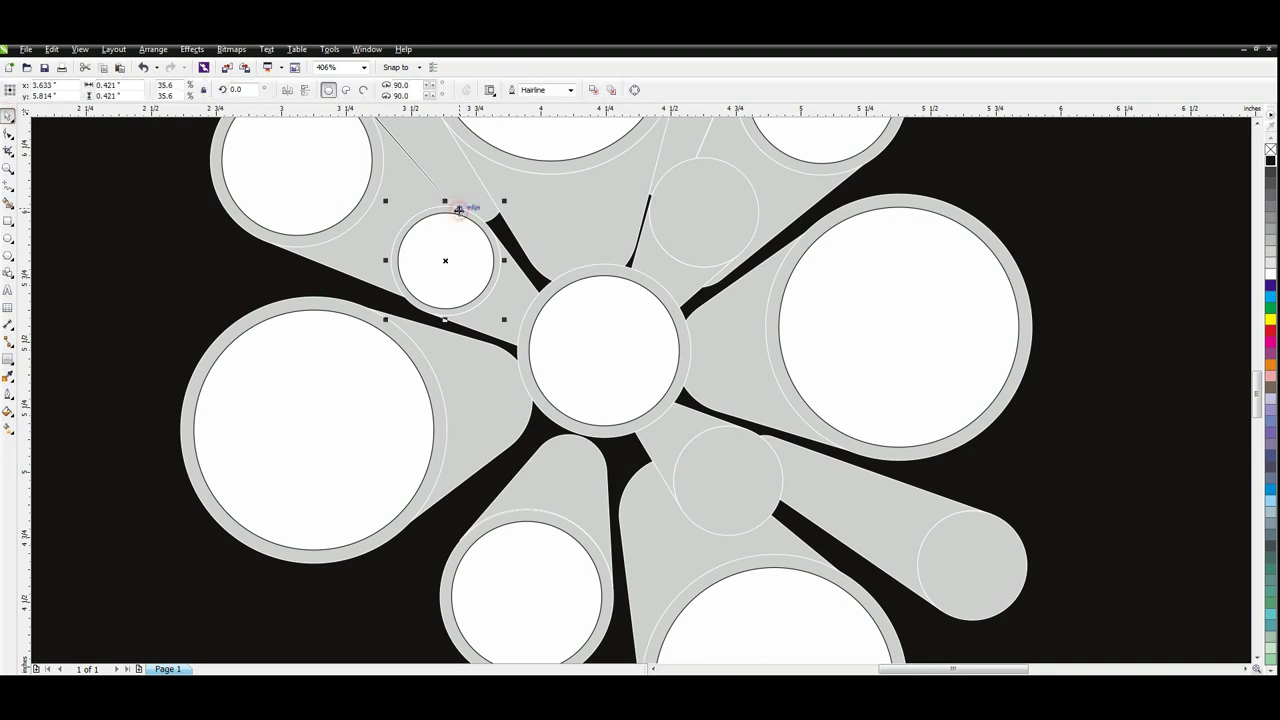
pyautogui.click(457, 231)
pyautogui.click(156, 49)
pyautogui.click(177, 194)
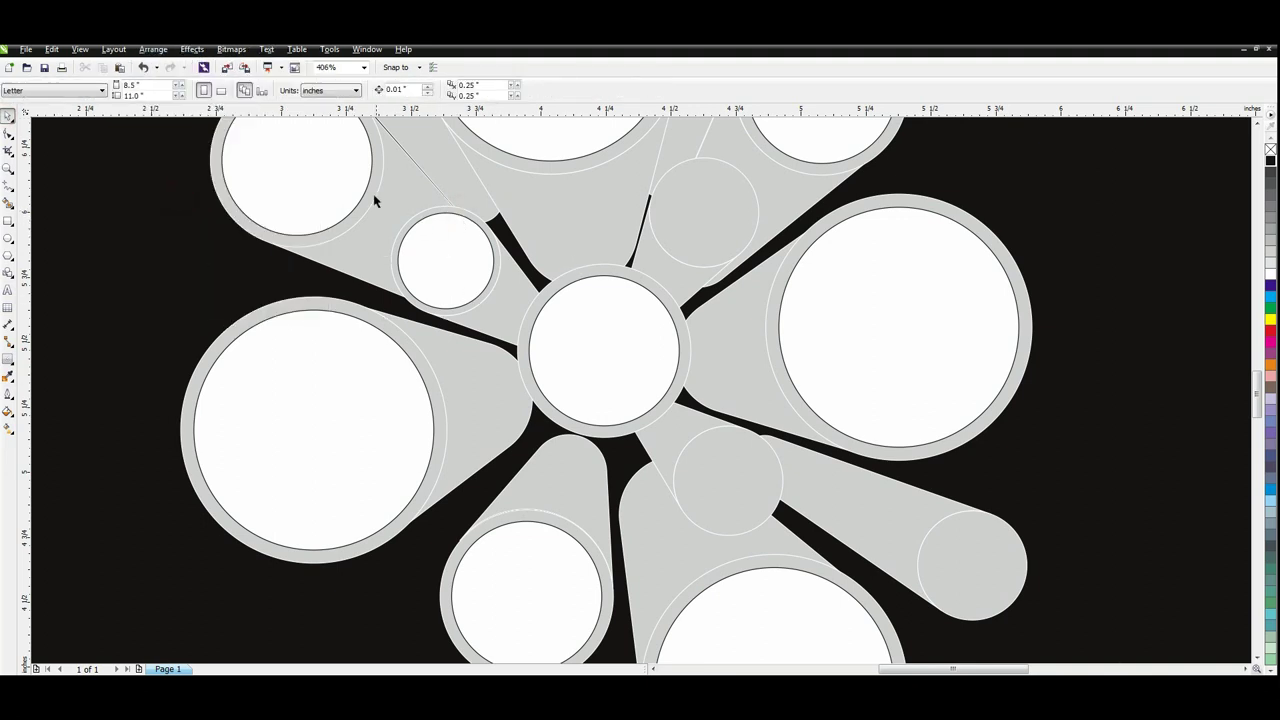
pyautogui.moveTo(375, 194); pyautogui.dragTo(526, 331)
# Delete the other five small front circles, keeping their extruded sides
pyautogui.press('F4')
pyautogui.click(678, 437)
pyautogui.keyDown('shift'); pyautogui.click(768, 463); pyautogui.keyUp('shift')
pyautogui.keyDown('shift'); pyautogui.click(677, 350); pyautogui.keyUp('shift')
pyautogui.keyDown('shift'); pyautogui.click(685, 250); pyautogui.keyUp('shift')
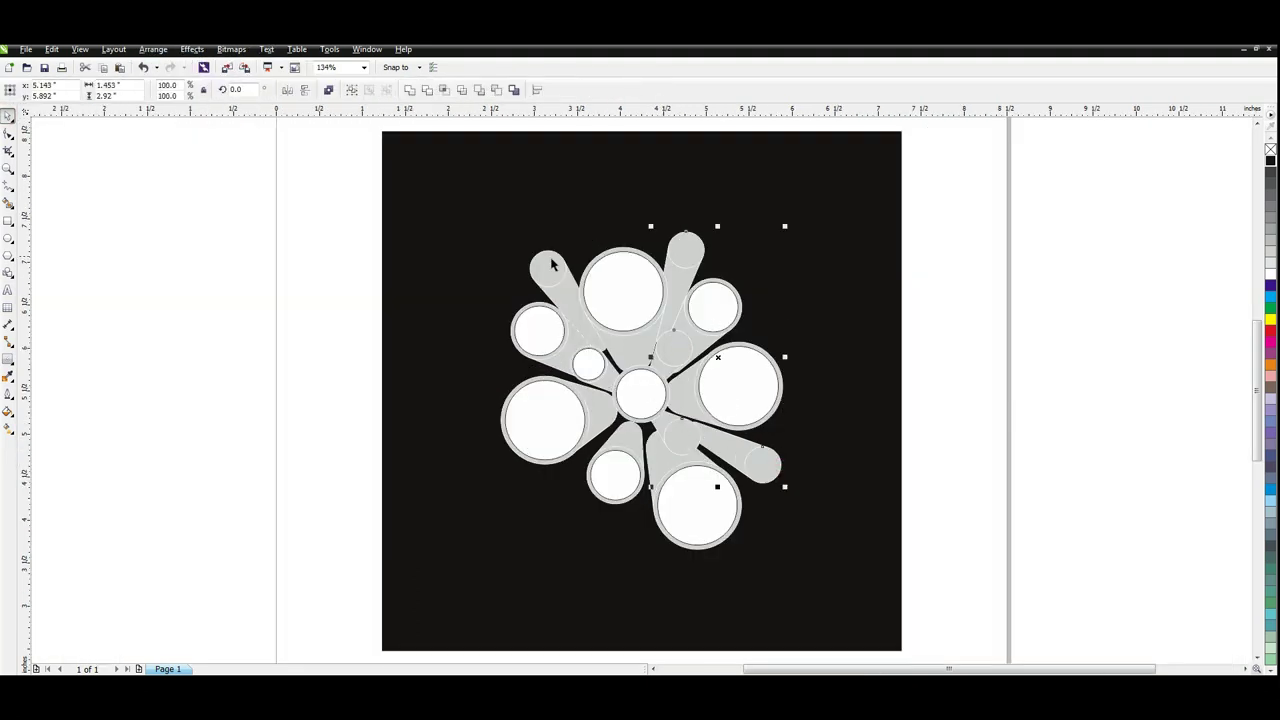
pyautogui.keyDown('shift'); pyautogui.click(551, 272); pyautogui.keyUp('shift')
pyautogui.press('Delete')
# Place a copy of the small circle pair on the short extruded end just lower right of the central circle
pyautogui.press('z')
pyautogui.moveTo(640, 405); pyautogui.dragTo(743, 481)
pyautogui.press('space')
pyautogui.click(568, 289)
pyautogui.moveTo(568, 289); pyautogui.dragTo(479, 273)
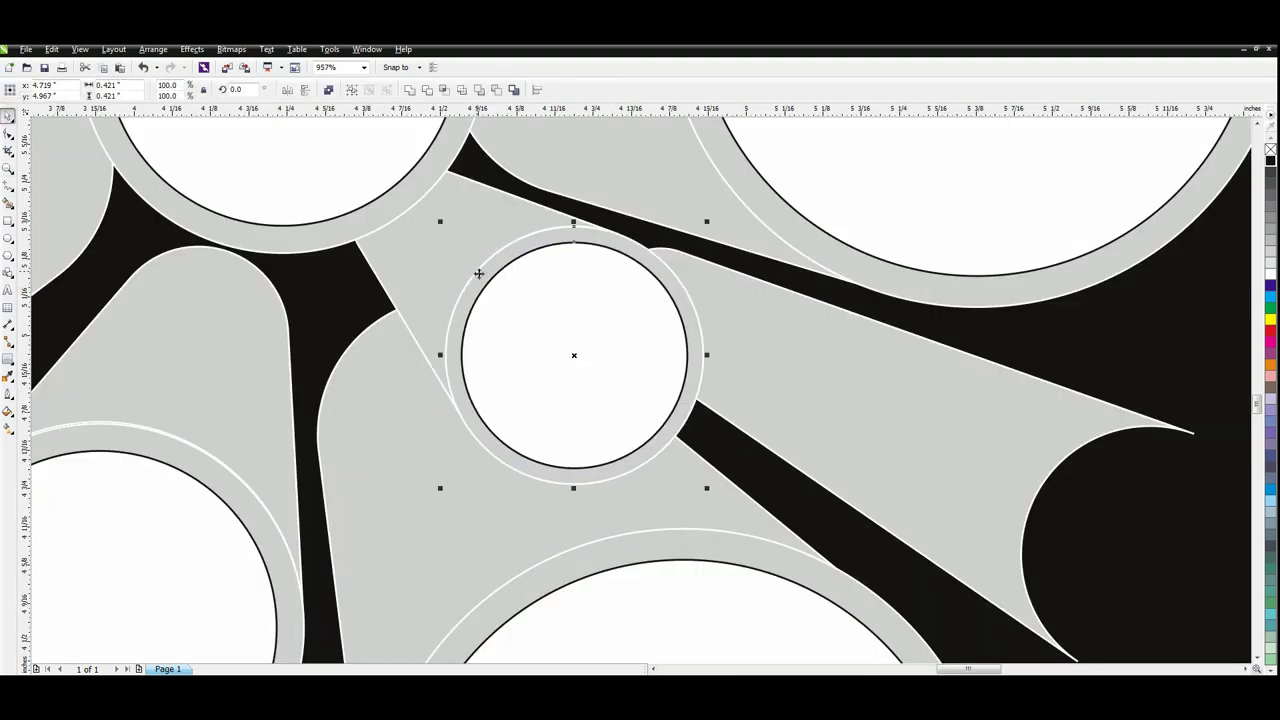
# Copy the small circle pair to the upper-left outer end and align it with its extruded side
pyautogui.press('F4')
pyautogui.moveTo(681, 437); pyautogui.dragTo(543, 260)
pyautogui.rightClick(543, 260)
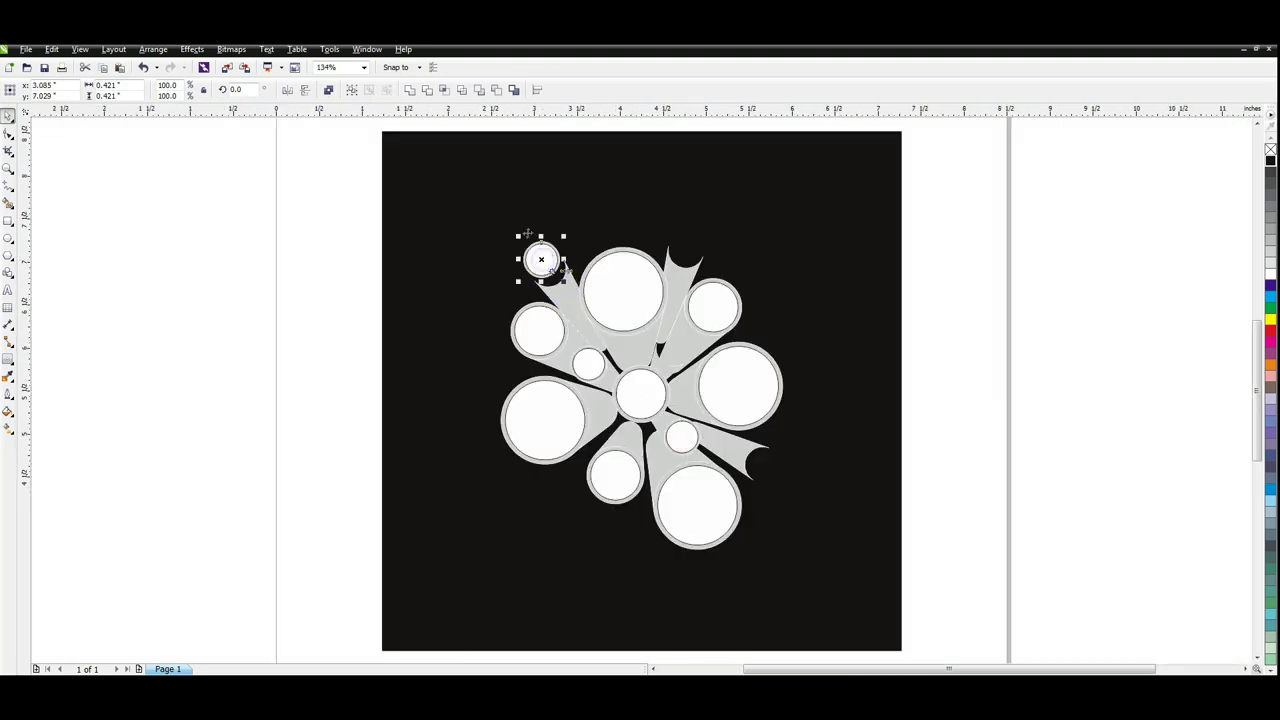
pyautogui.press('z')
pyautogui.moveTo(488, 211); pyautogui.dragTo(596, 308)
pyautogui.press('space')
pyautogui.click(708, 468)
pyautogui.moveTo(708, 468); pyautogui.dragTo(745, 520)
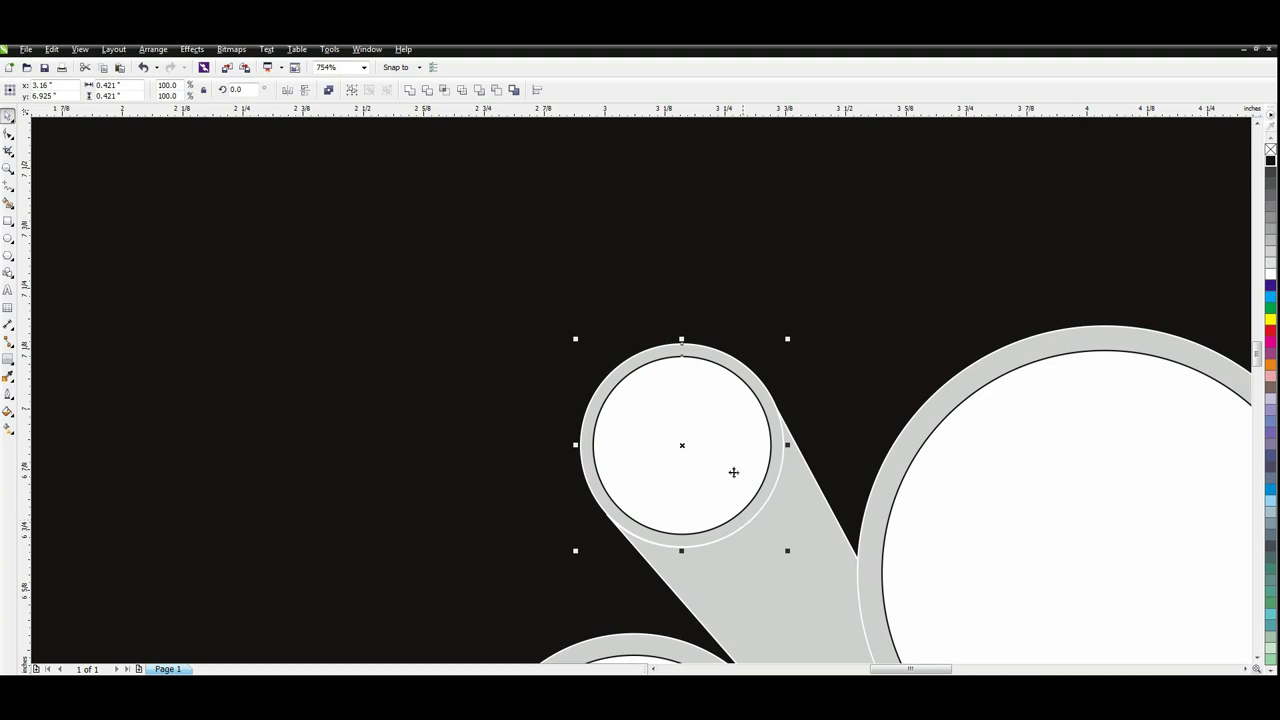
pyautogui.hotkey('ctrl', 'z')
pyautogui.moveTo(702, 497); pyautogui.dragTo(746, 520)
pyautogui.press('F4')
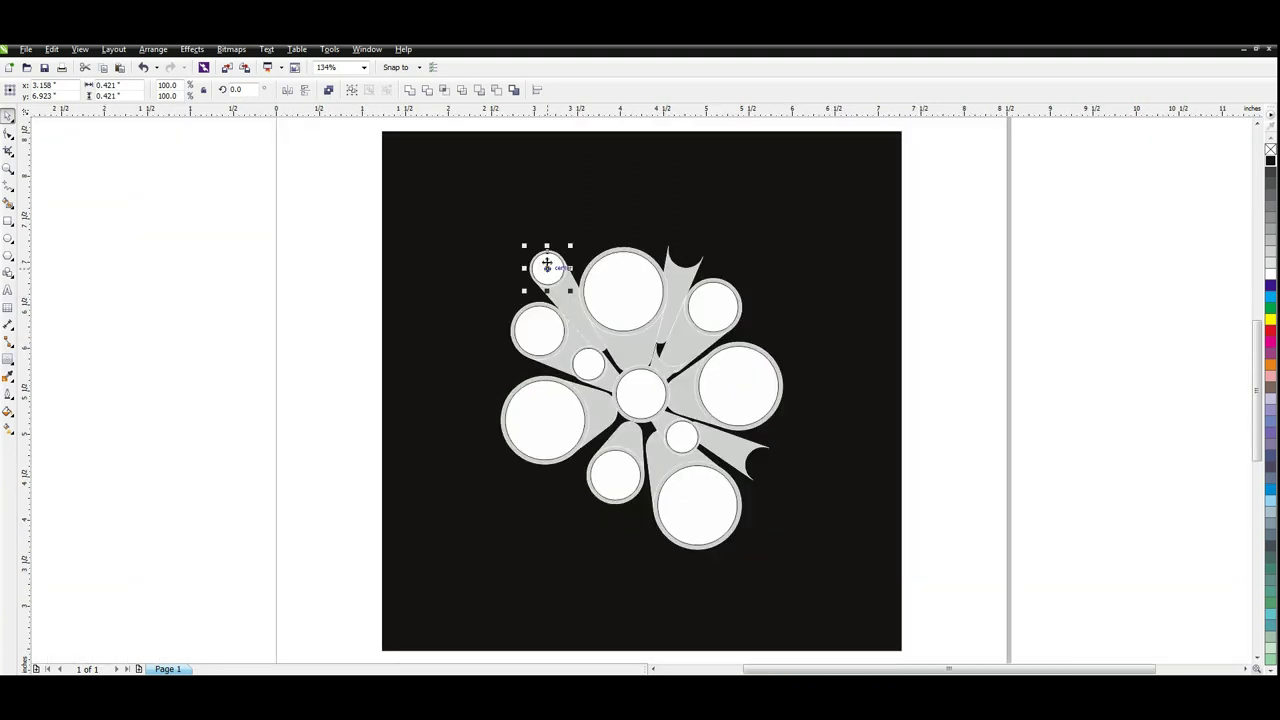
# Copy the small circle pair to the upper-right outer end and fit it onto its extruded side
pyautogui.moveTo(548, 266); pyautogui.dragTo(691, 236)
pyautogui.rightClick(691, 236)
pyautogui.press('F2')
pyautogui.moveTo(635, 203); pyautogui.dragTo(749, 309)
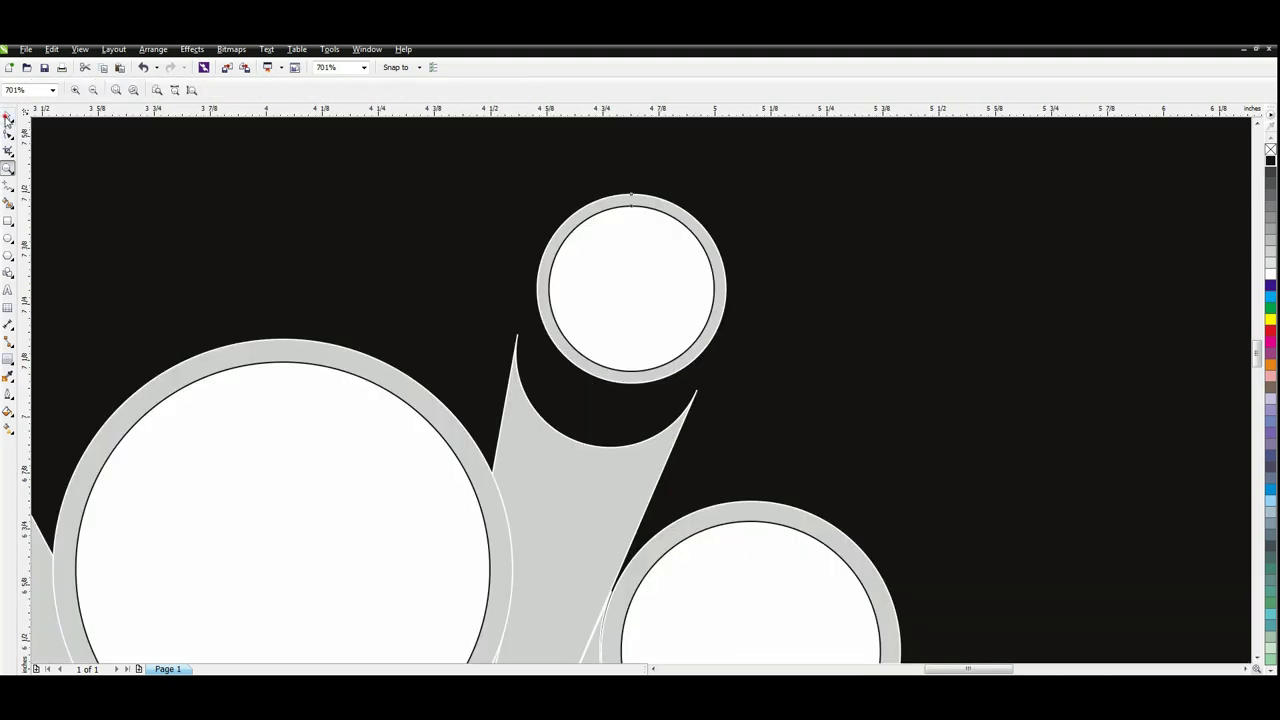
pyautogui.moveTo(592, 374); pyautogui.dragTo(574, 429)
pyautogui.moveTo(570, 438); pyautogui.dragTo(571, 437)
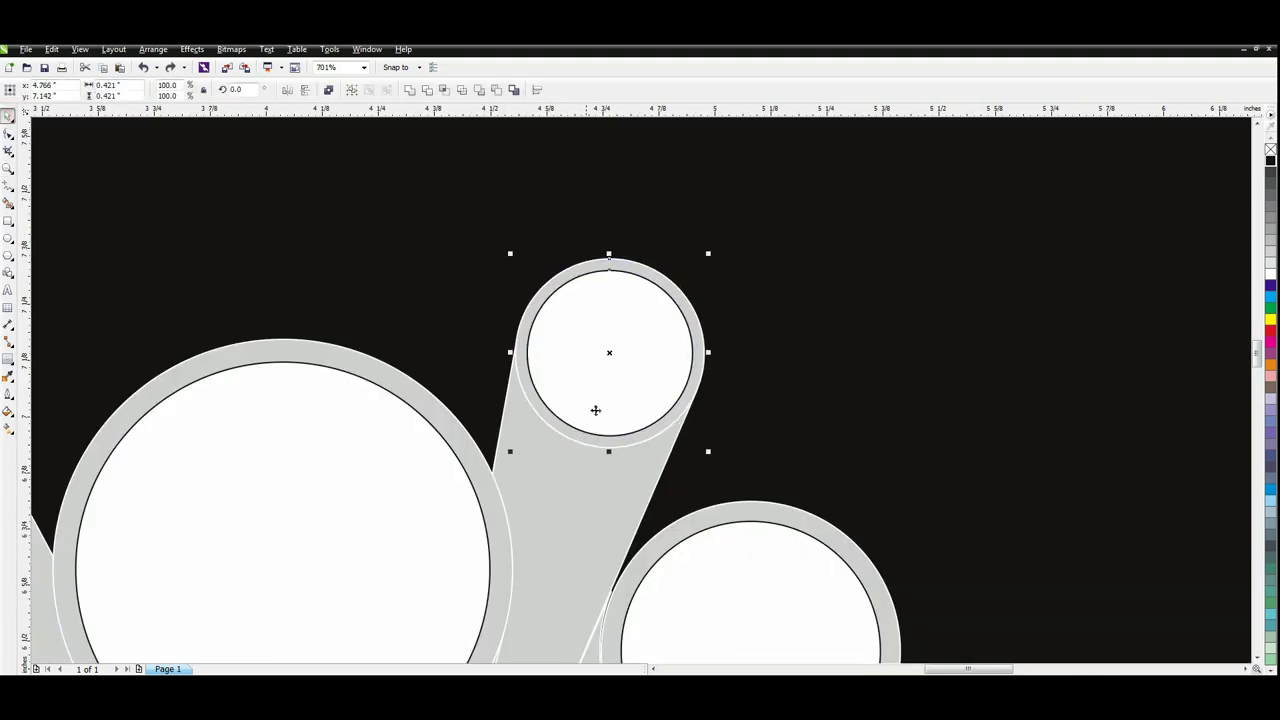
# Copy the small circle pair to the lower-right outer end and align it with its extruded side
pyautogui.hotkey('shift', 'F4')
pyautogui.moveTo(766, 469); pyautogui.dragTo(766, 467)
pyautogui.rightClick(766, 467)
pyautogui.press('F2')
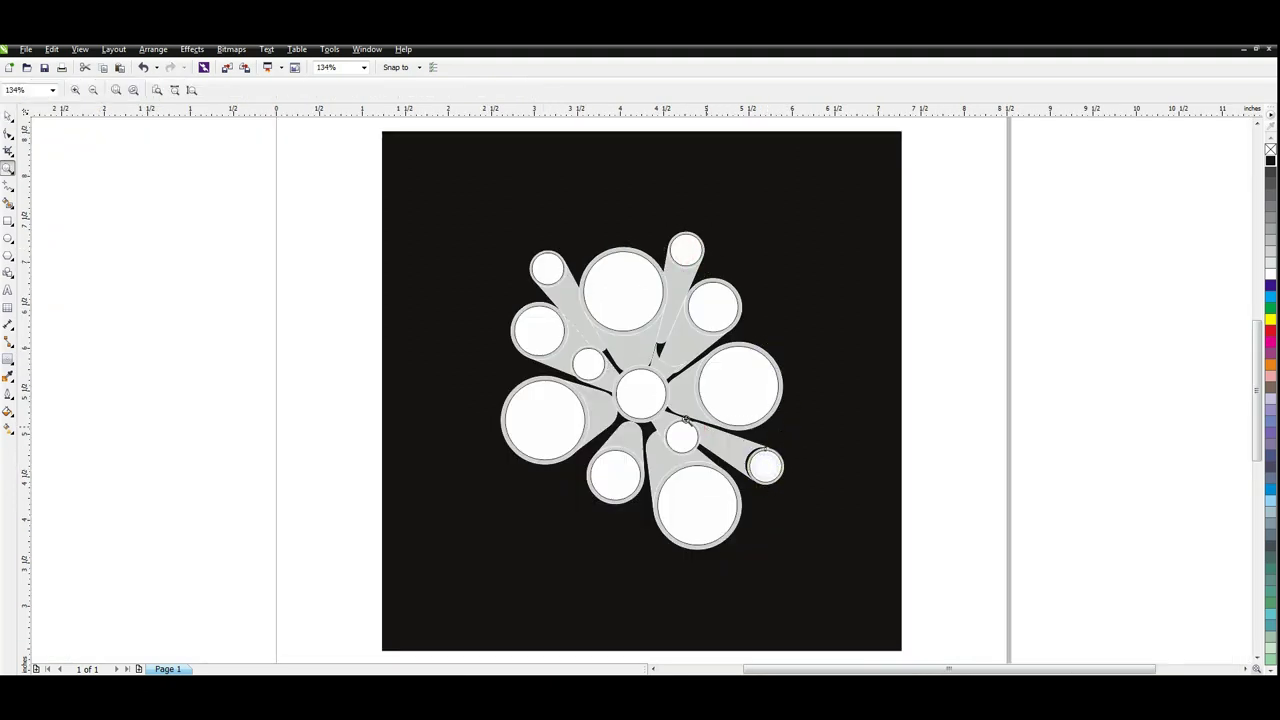
pyautogui.moveTo(686, 420); pyautogui.dragTo(814, 512)
pyautogui.moveTo(651, 328); pyautogui.dragTo(634, 319)
pyautogui.hotkey('shift', 'F4')
pyautogui.click(983, 194)
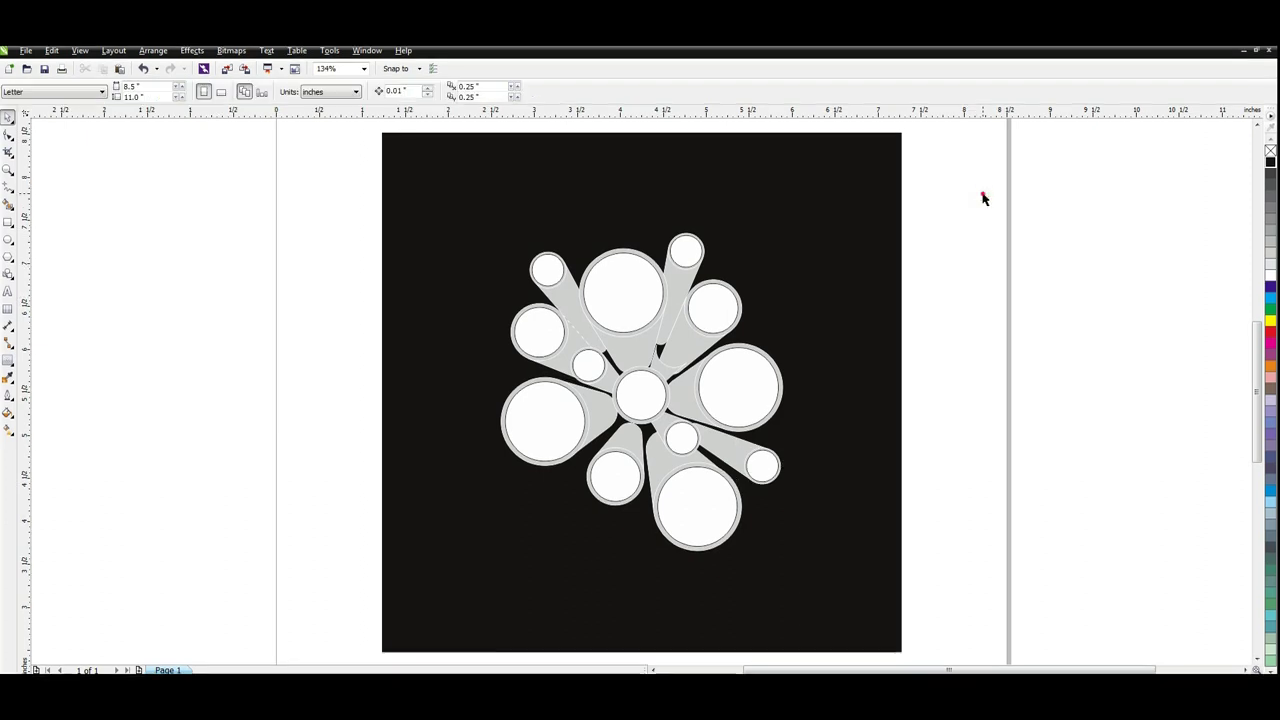
# Copy the small circle pair onto the short end just upper right of the central circle and align it with its side
pyautogui.moveTo(680, 270); pyautogui.dragTo(680, 344)
pyautogui.rightClick(680, 344)
pyautogui.press('z')
pyautogui.moveTo(634, 314); pyautogui.dragTo(731, 393)
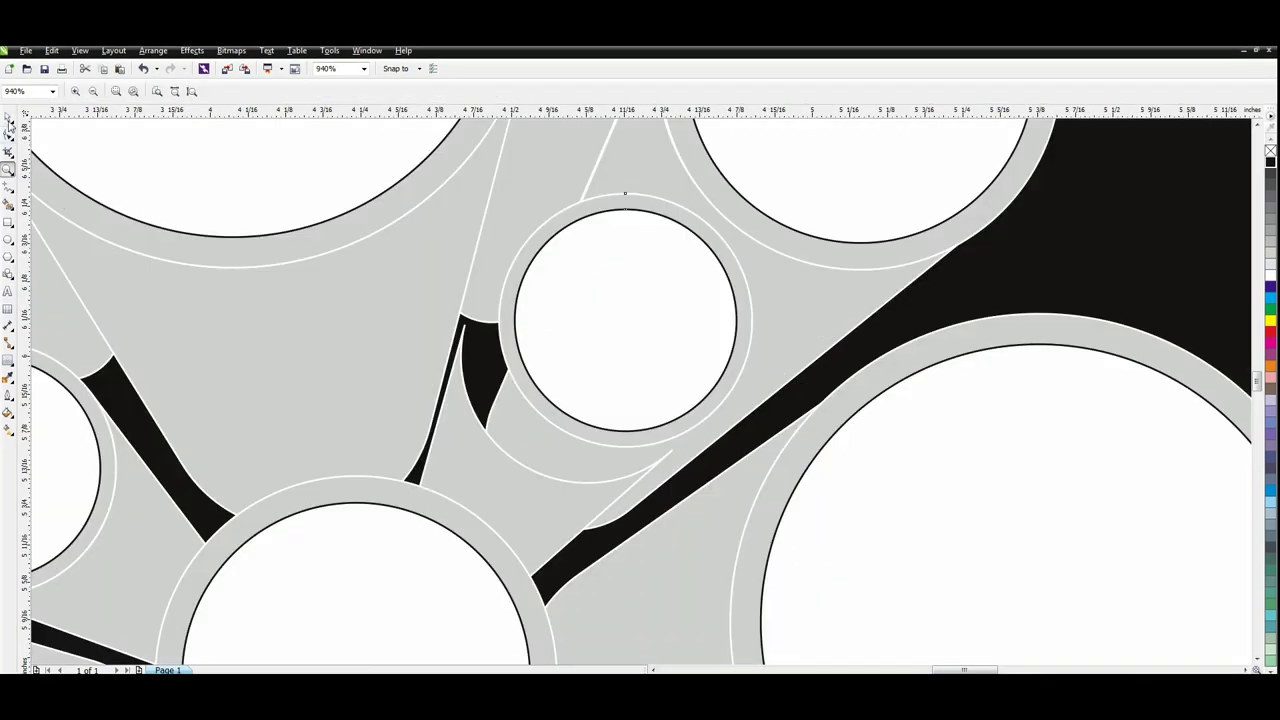
pyautogui.click(9, 118)
pyautogui.moveTo(451, 149); pyautogui.dragTo(777, 465)
pyautogui.moveTo(529, 409); pyautogui.dragTo(495, 449)
pyautogui.hotkey('ctrl', 'z')
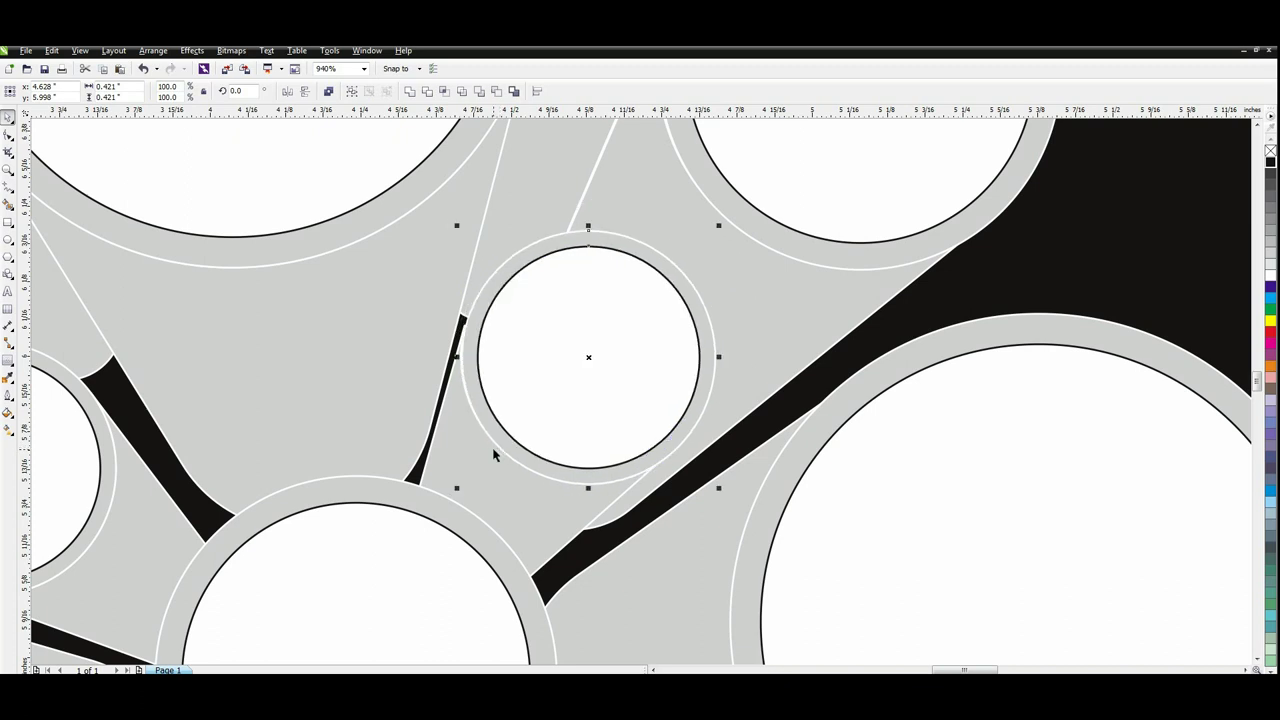
pyautogui.hotkey('ctrl', 'z')
pyautogui.moveTo(528, 419); pyautogui.dragTo(524, 465)
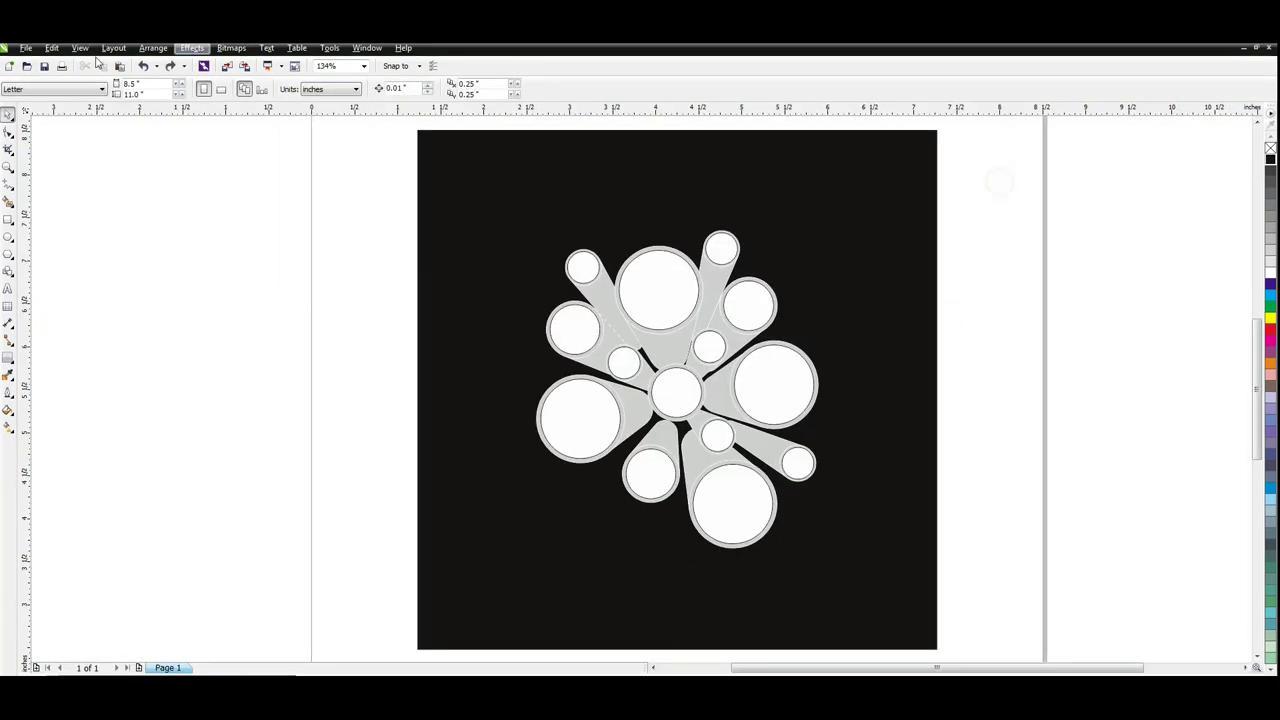
# Import Color Plate.cdr and place the swatches to the left of the circle cluster
pyautogui.click(26, 50)
pyautogui.click(45, 245)
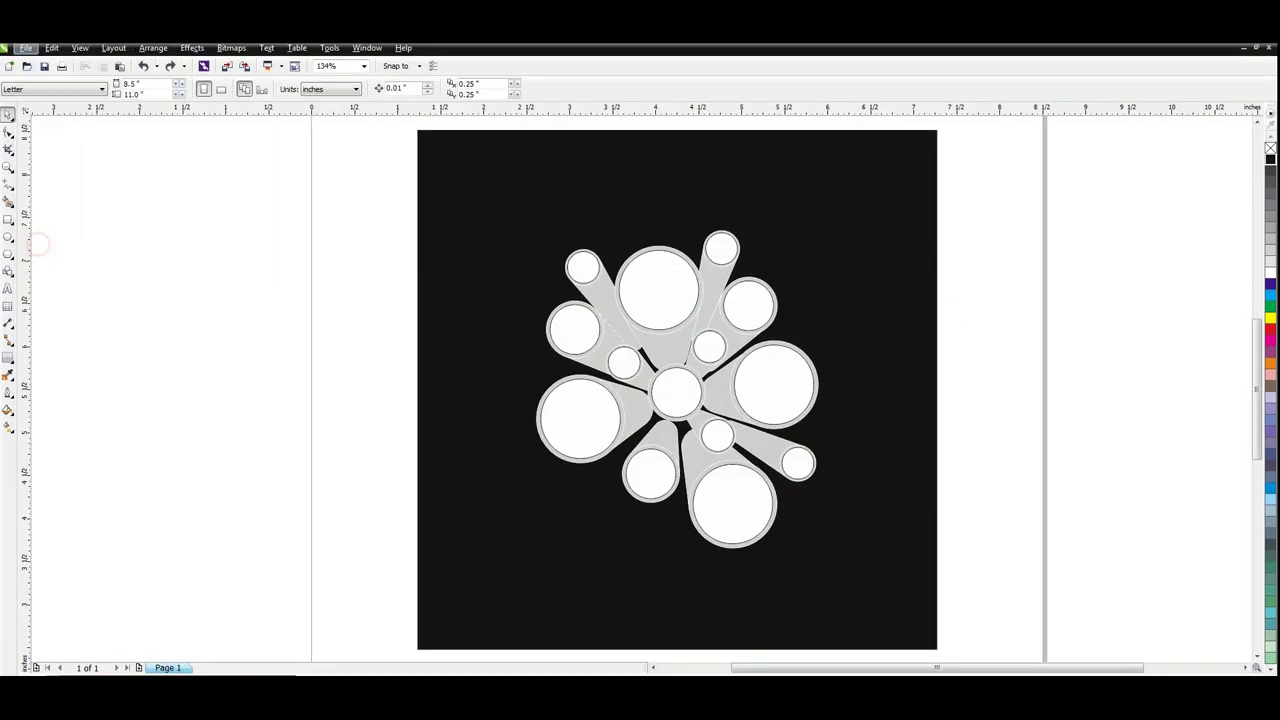
pyautogui.click(648, 461)
pyautogui.click(940, 542)
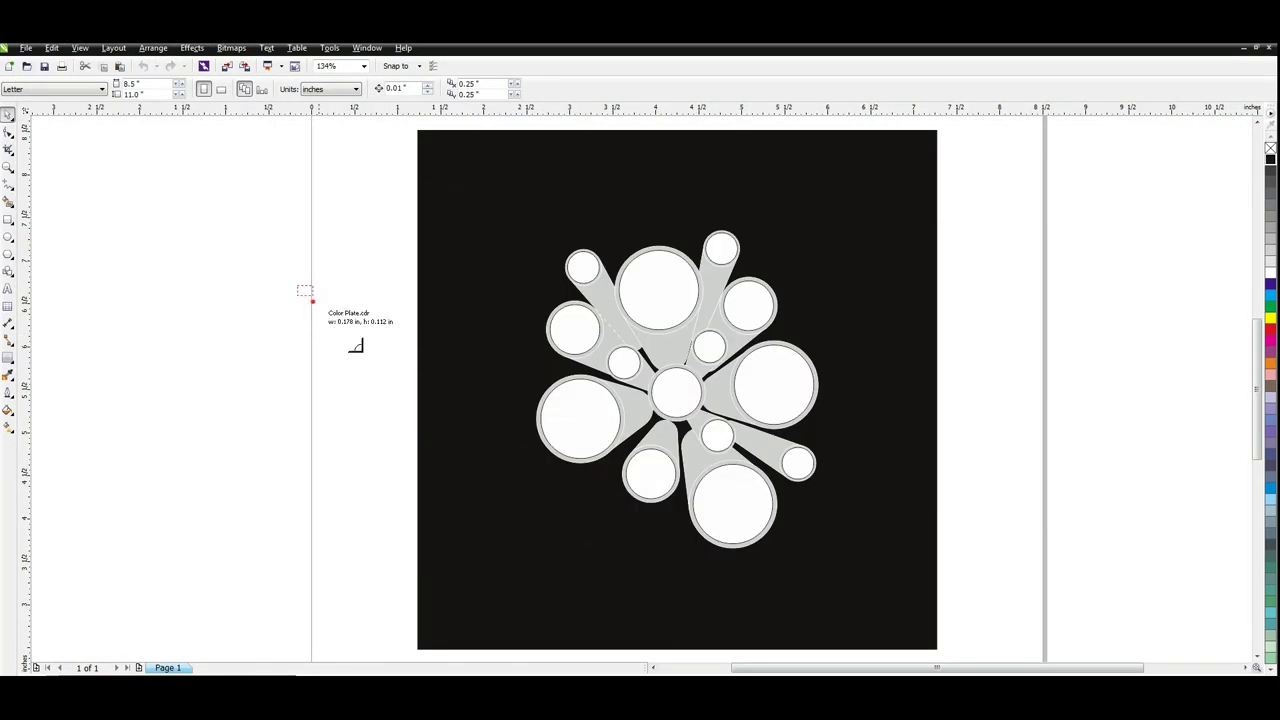
pyautogui.moveTo(297, 285); pyautogui.dragTo(481, 402)
pyautogui.moveTo(404, 336); pyautogui.dragTo(447, 367)
# Sample the bright red swatch and fill the extruded side of the upper-left medium circle with it
pyautogui.press('z')
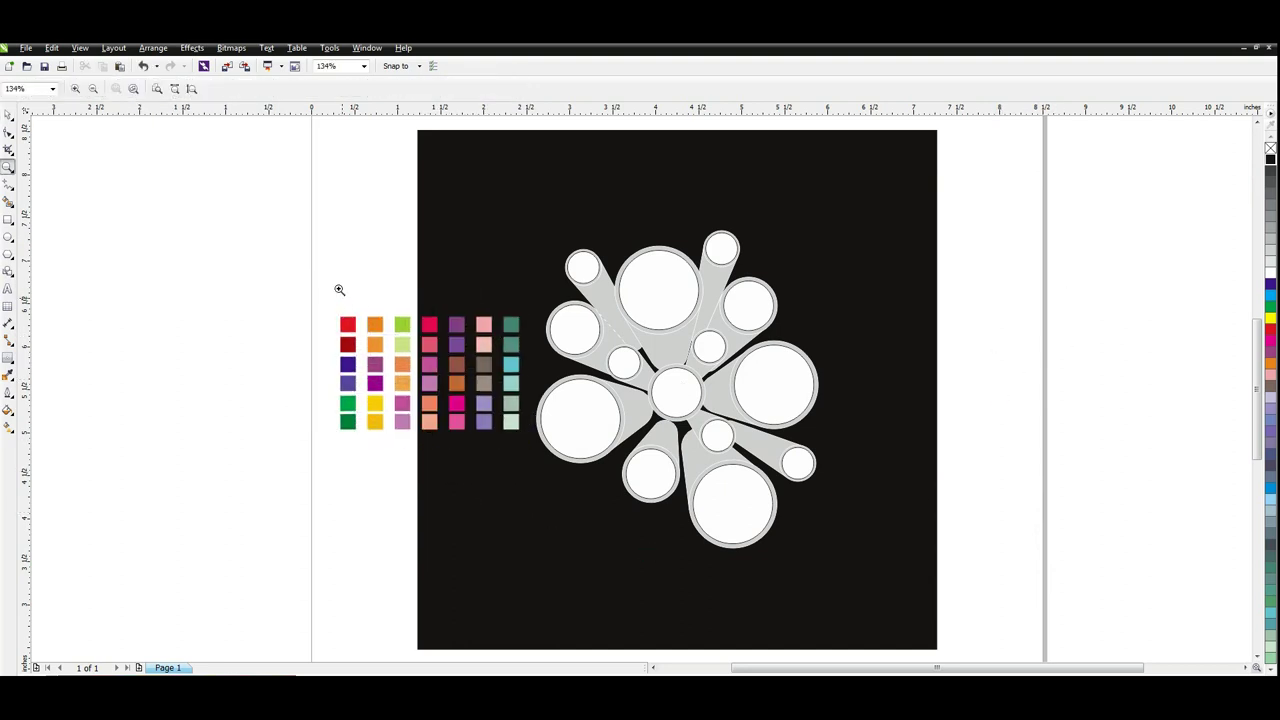
pyautogui.moveTo(778, 468); pyautogui.dragTo(868, 560)
pyautogui.click(8, 115)
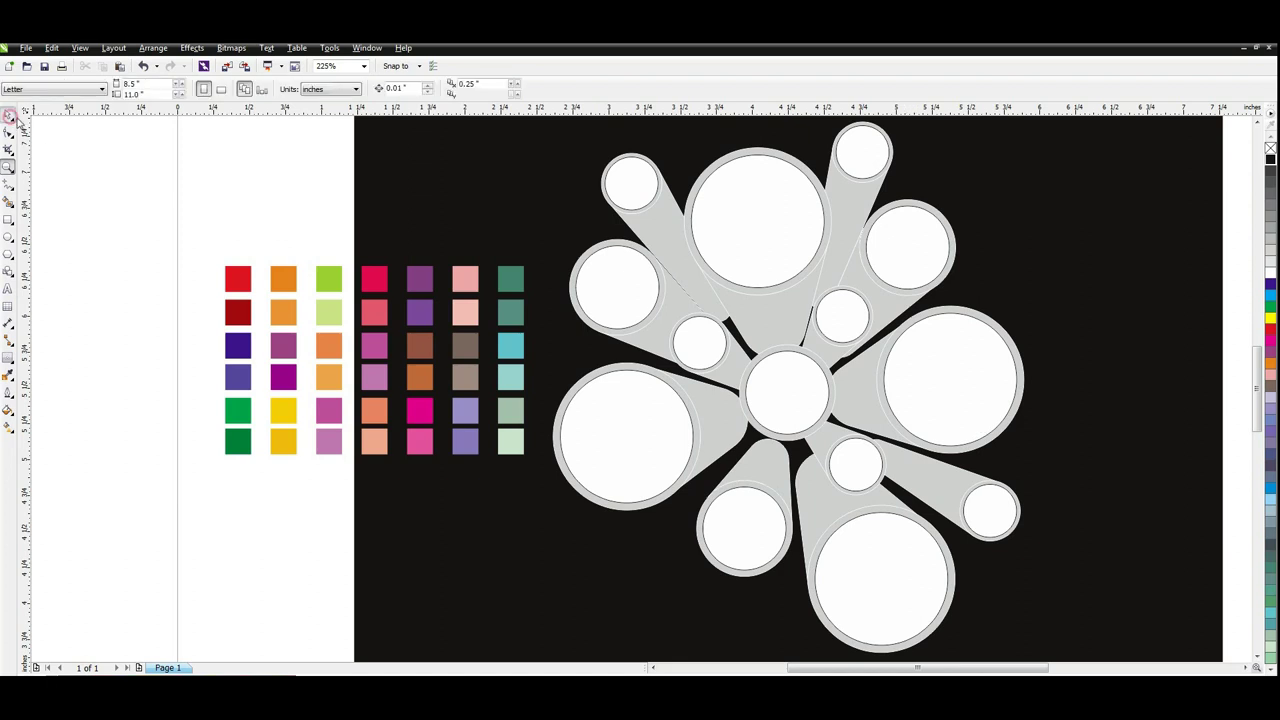
pyautogui.click(316, 276)
pyautogui.click(328, 89)
pyautogui.click(261, 146)
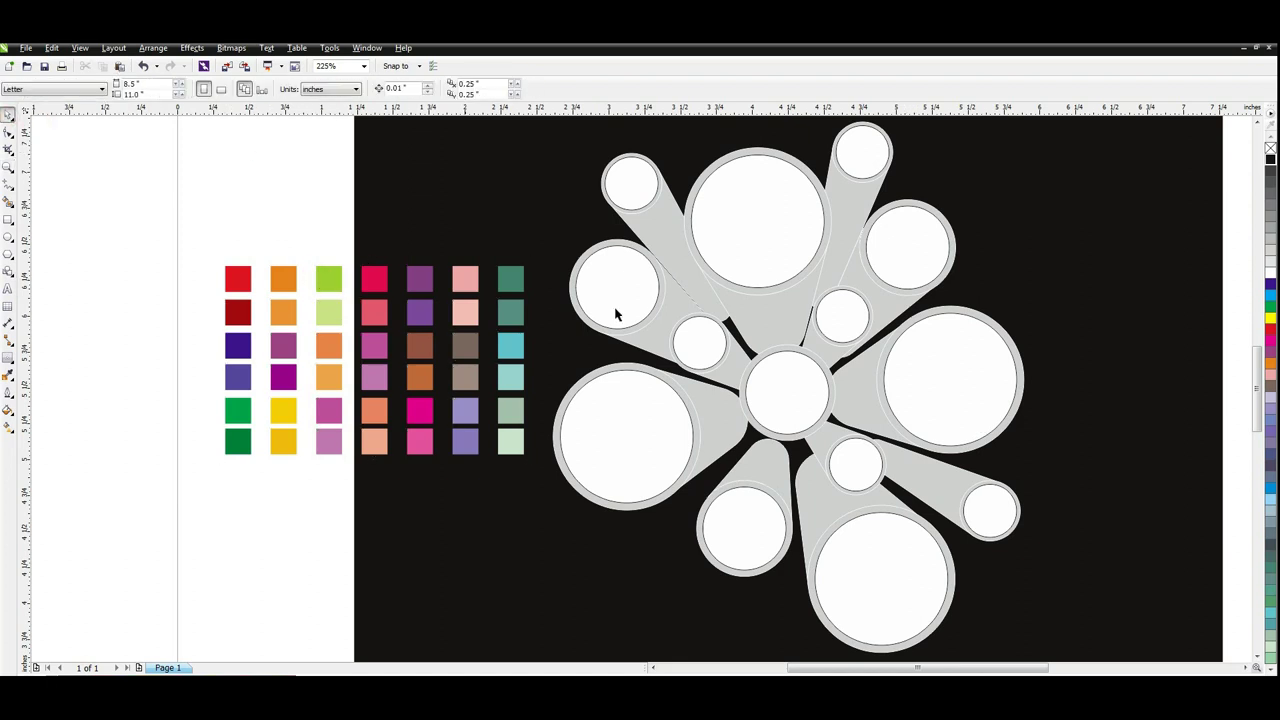
pyautogui.click(659, 340)
pyautogui.click(8, 373)
pyautogui.click(242, 282)
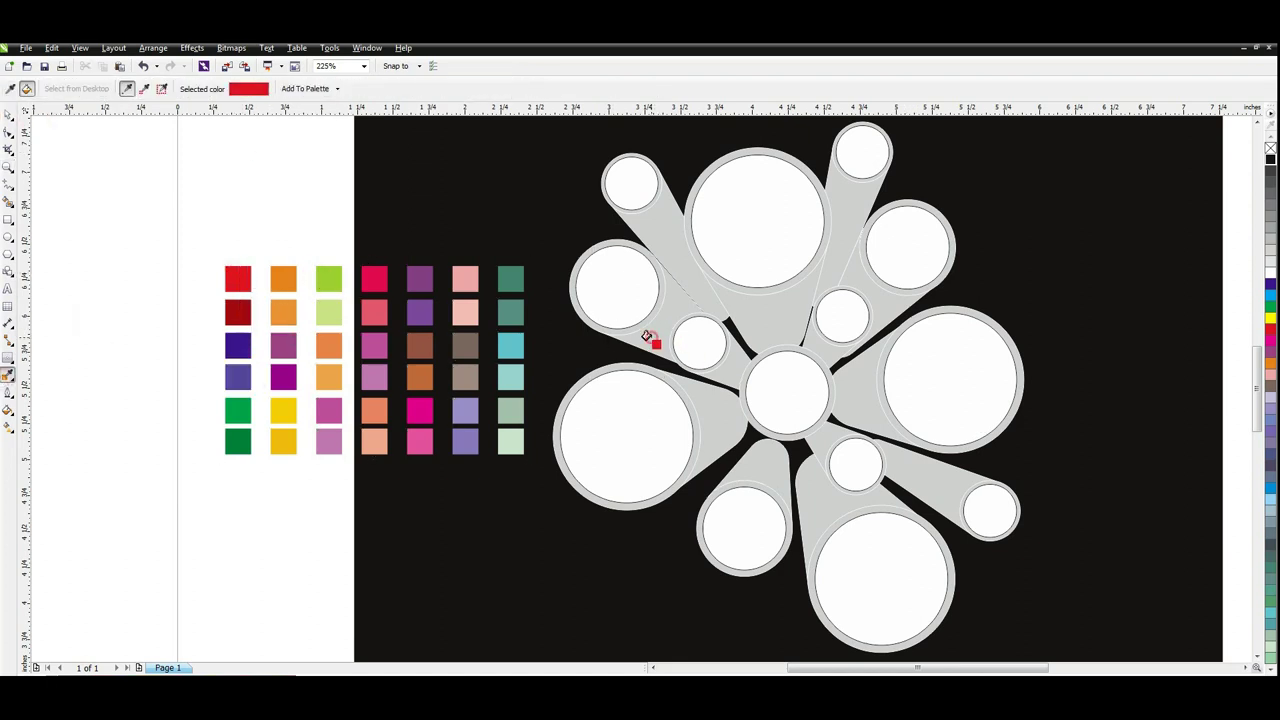
pyautogui.click(647, 337)
# Fill the right large circle's extruded side with the top-row orange swatch and the left large circle's side with bright green
pyautogui.click(8, 373)
pyautogui.click(284, 278)
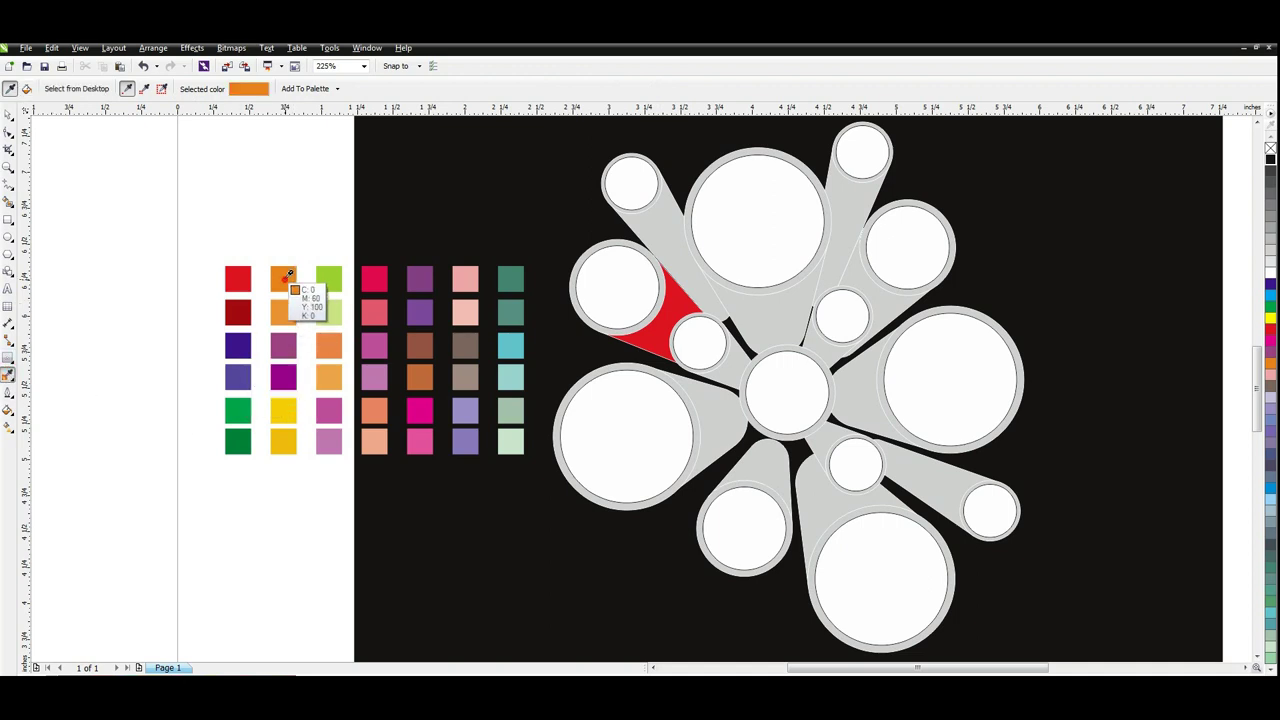
pyautogui.click(854, 372)
pyautogui.click(8, 373)
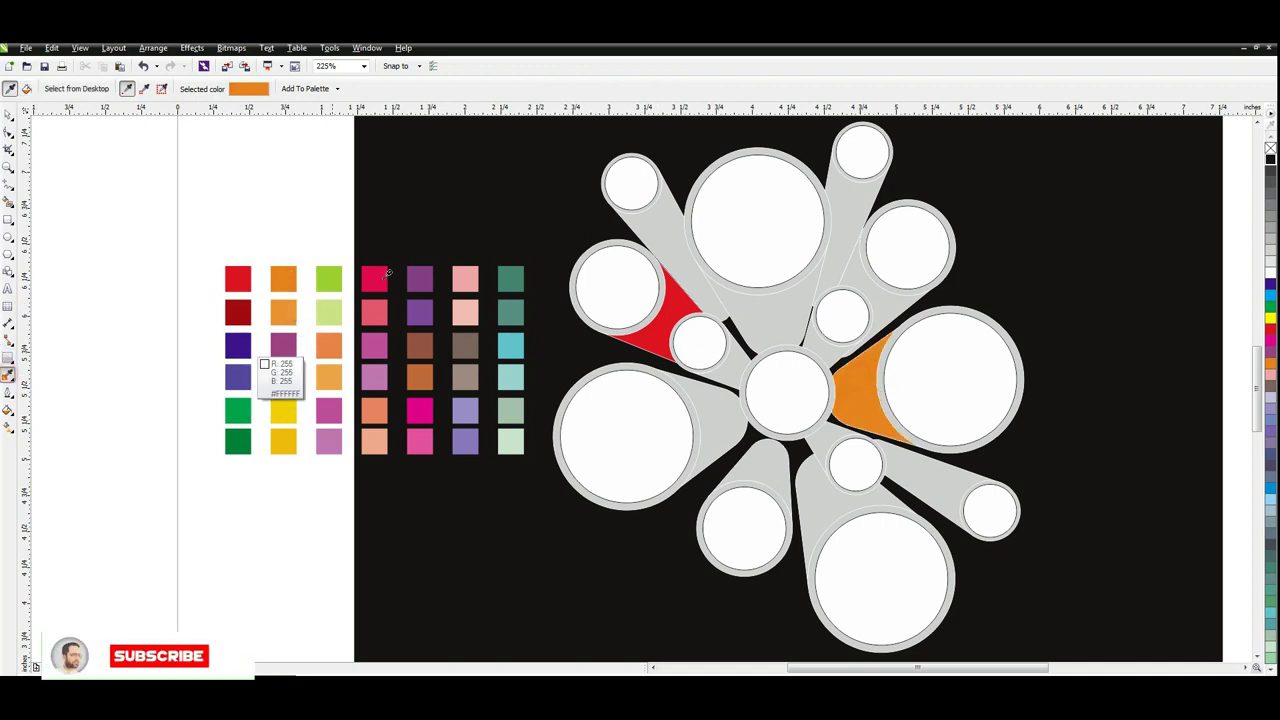
pyautogui.click(329, 278)
pyautogui.click(707, 420)
# Sample the top-row crimson pink swatch and fill the extruded side of the large circle at the top with it
pyautogui.click(8, 373)
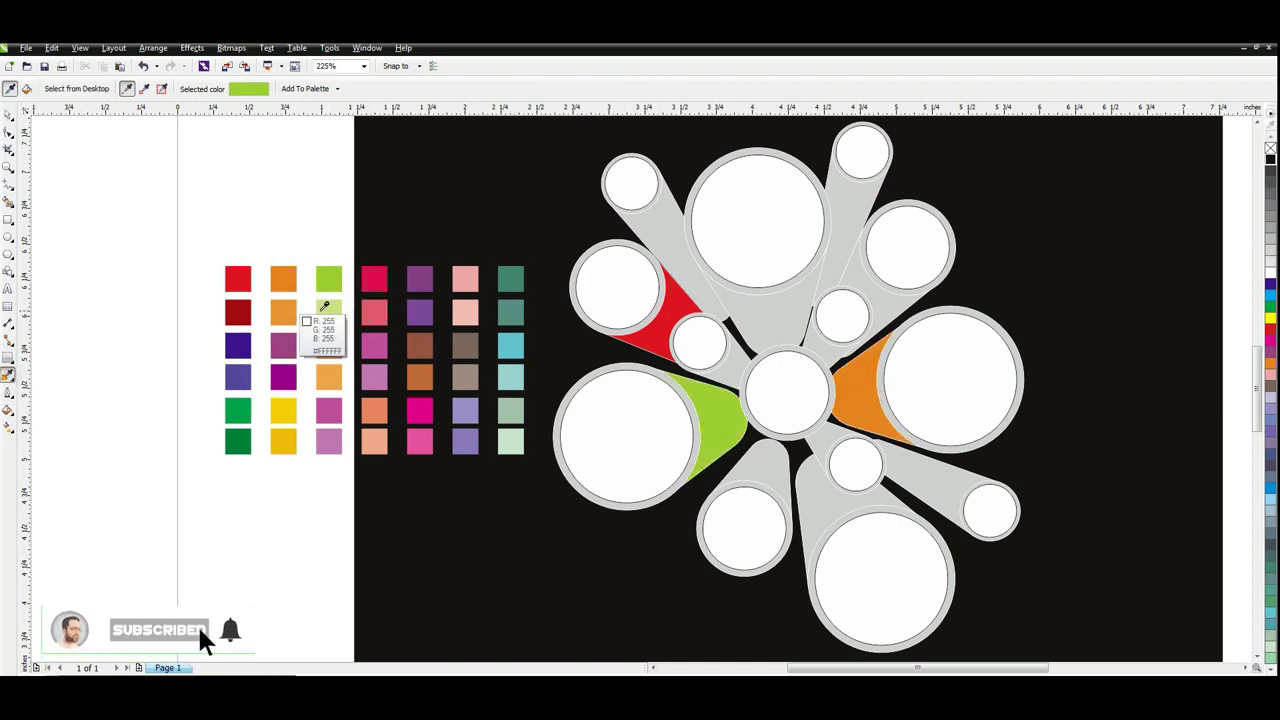
pyautogui.click(374, 278)
pyautogui.click(750, 258)
pyautogui.click(8, 373)
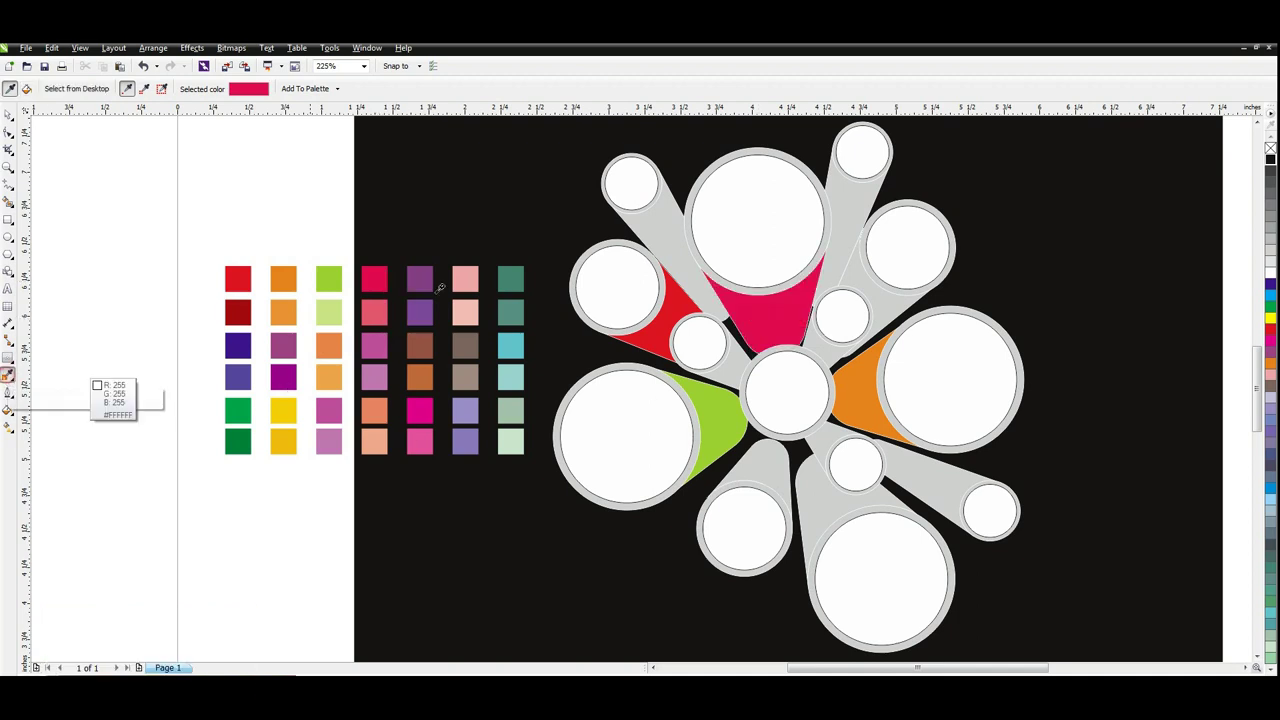
# Fill the bottom large circle's extruded side with the top-row purple swatch and the upper-right medium circle's side with the top-row pink
pyautogui.click(420, 278)
pyautogui.click(832, 505)
pyautogui.click(8, 373)
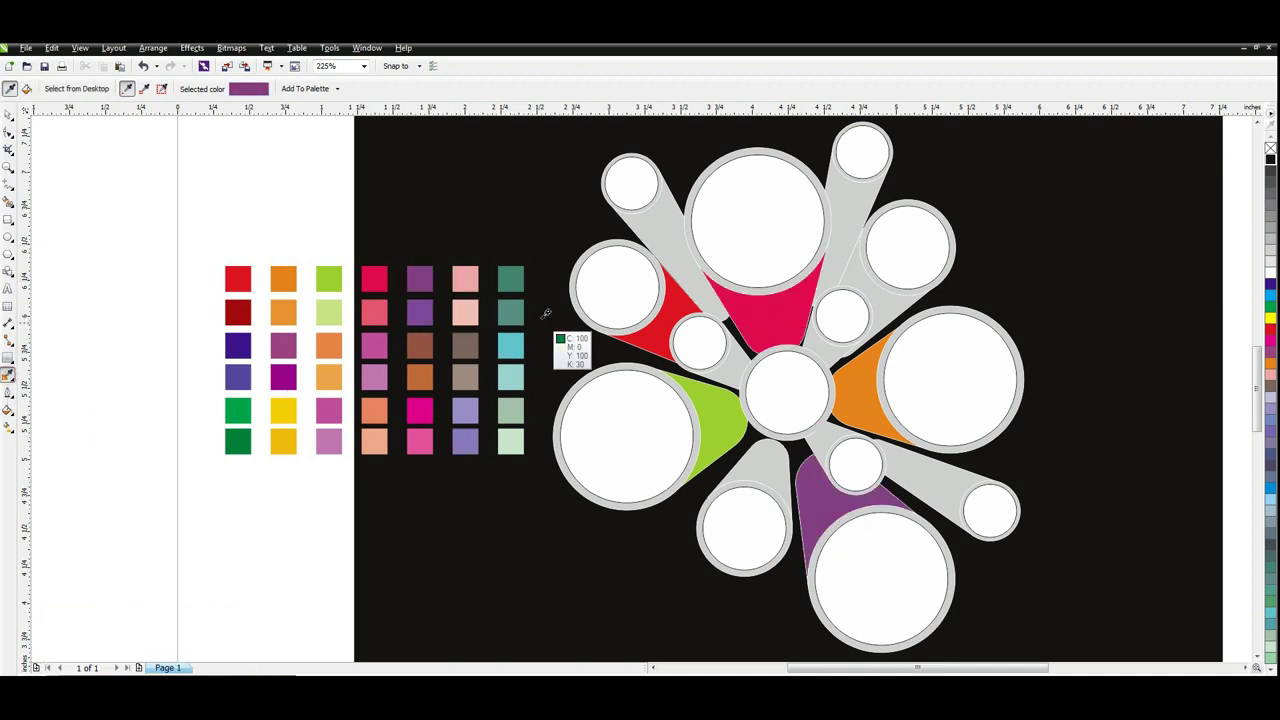
pyautogui.click(465, 278)
pyautogui.click(876, 303)
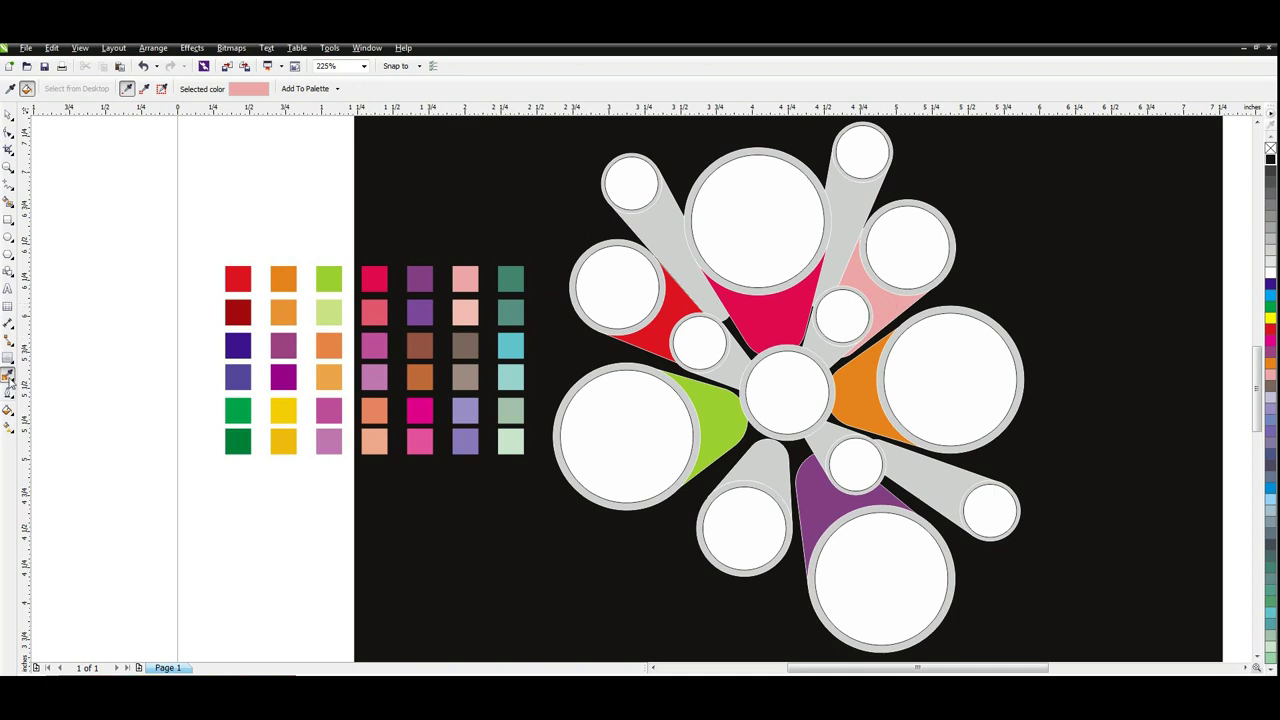
# Fill the extruded side of the small circle left of centre with top-row teal and the upper-left small circle's side with dark blue
pyautogui.click(8, 375)
pyautogui.click(510, 279)
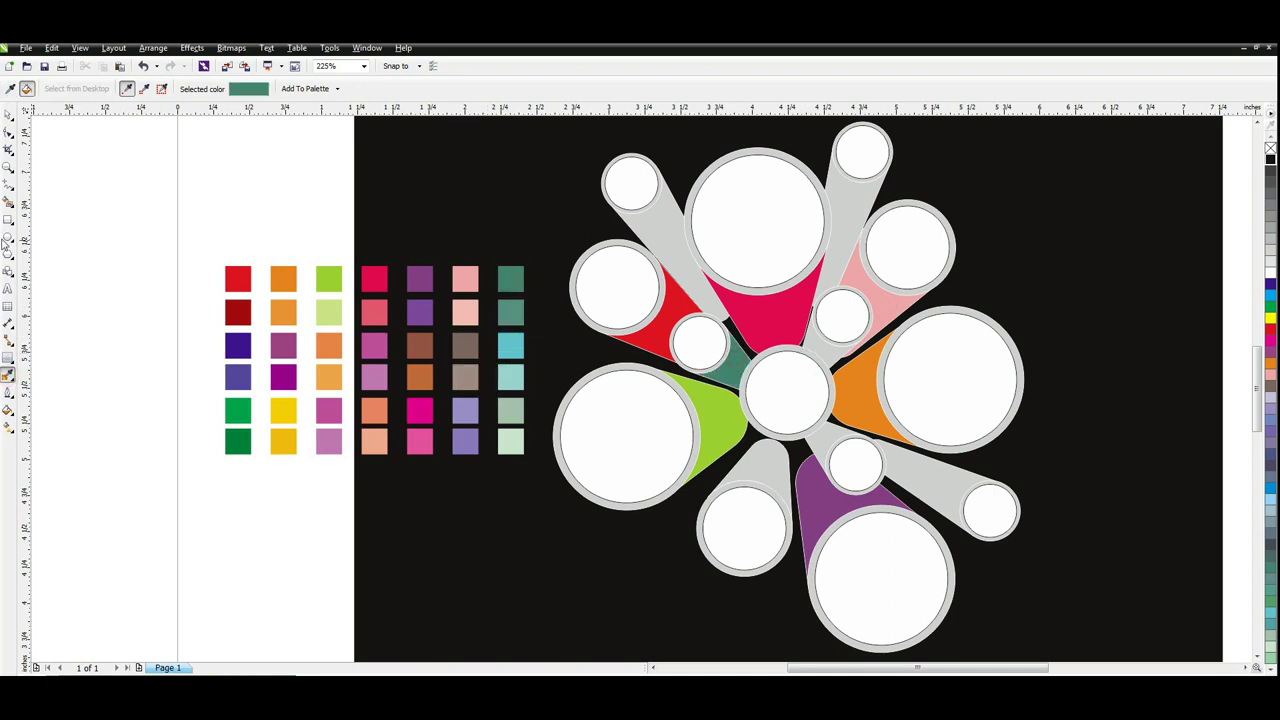
pyautogui.click(8, 374)
pyautogui.click(238, 346)
pyautogui.click(668, 240)
# Fill the topmost right small circle's extruded side with bright green and the small circle right above centre's side with third-row mauve
pyautogui.click(8, 374)
pyautogui.click(227, 407)
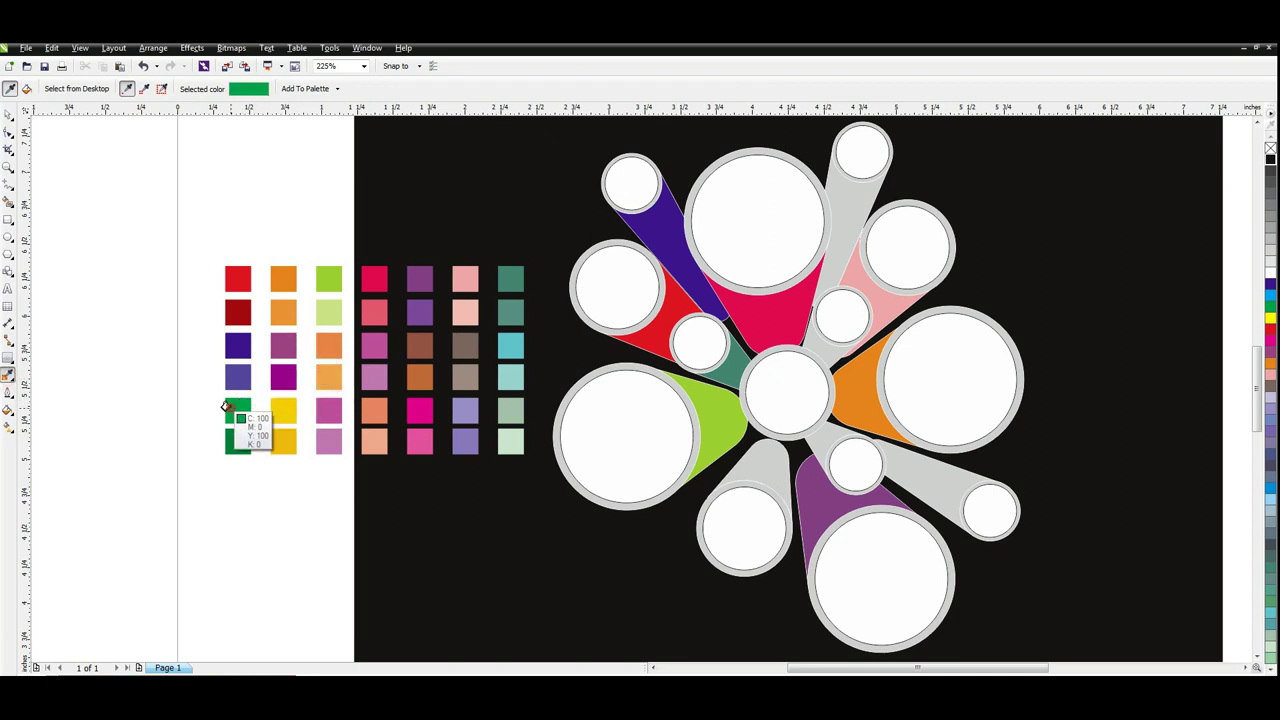
pyautogui.click(843, 208)
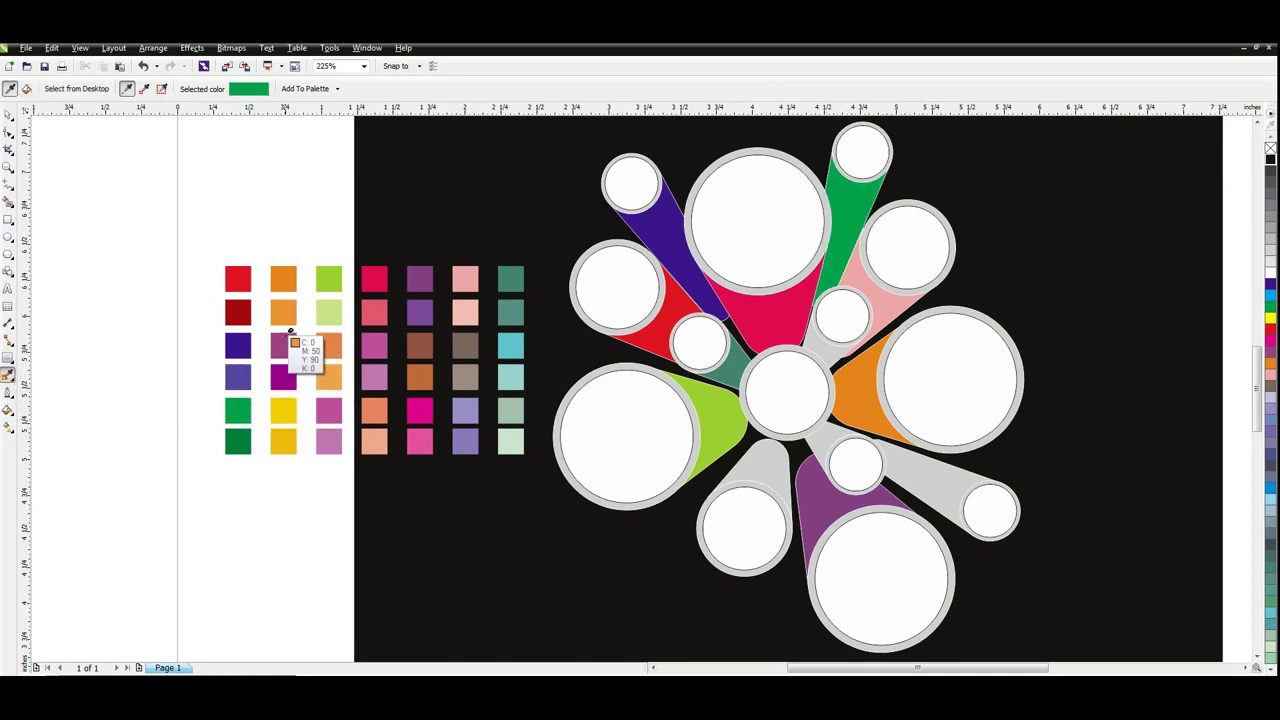
pyautogui.click(285, 346)
# Fill the lower-right small circle's extruded side with bright yellow and the side of the small circle just below centre with third-row orange
pyautogui.click(8, 375)
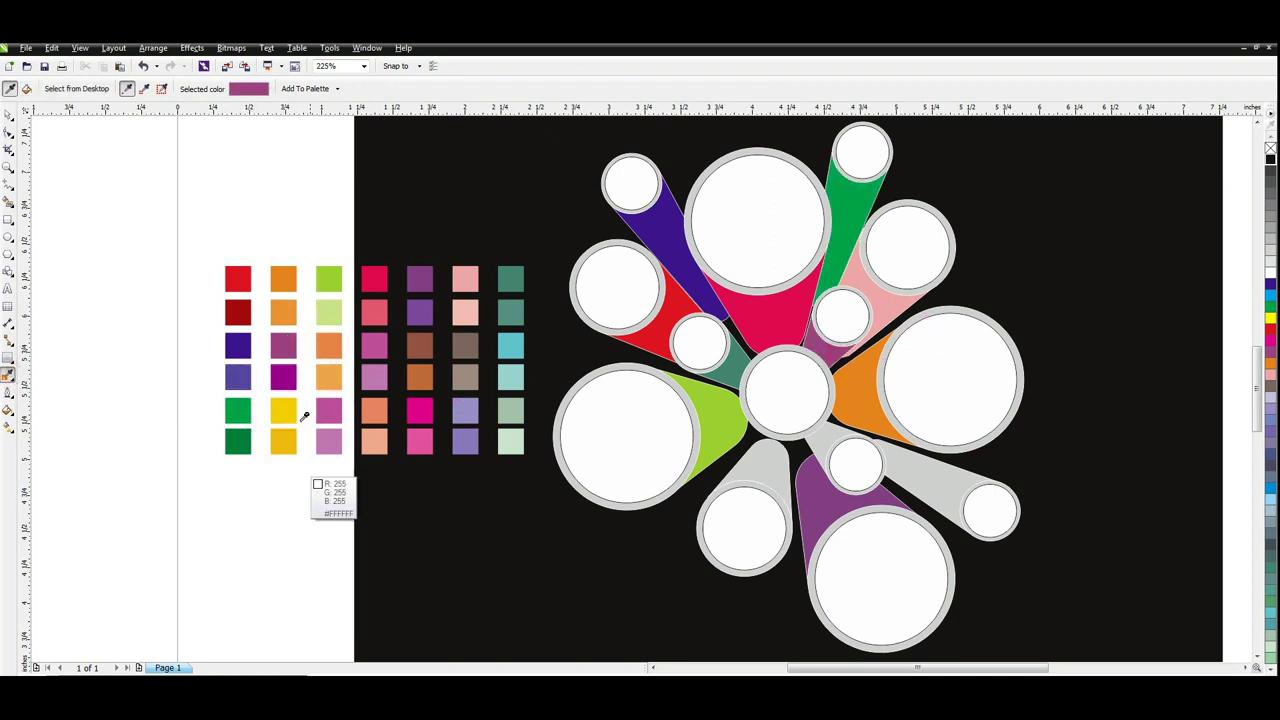
pyautogui.click(285, 412)
pyautogui.click(925, 478)
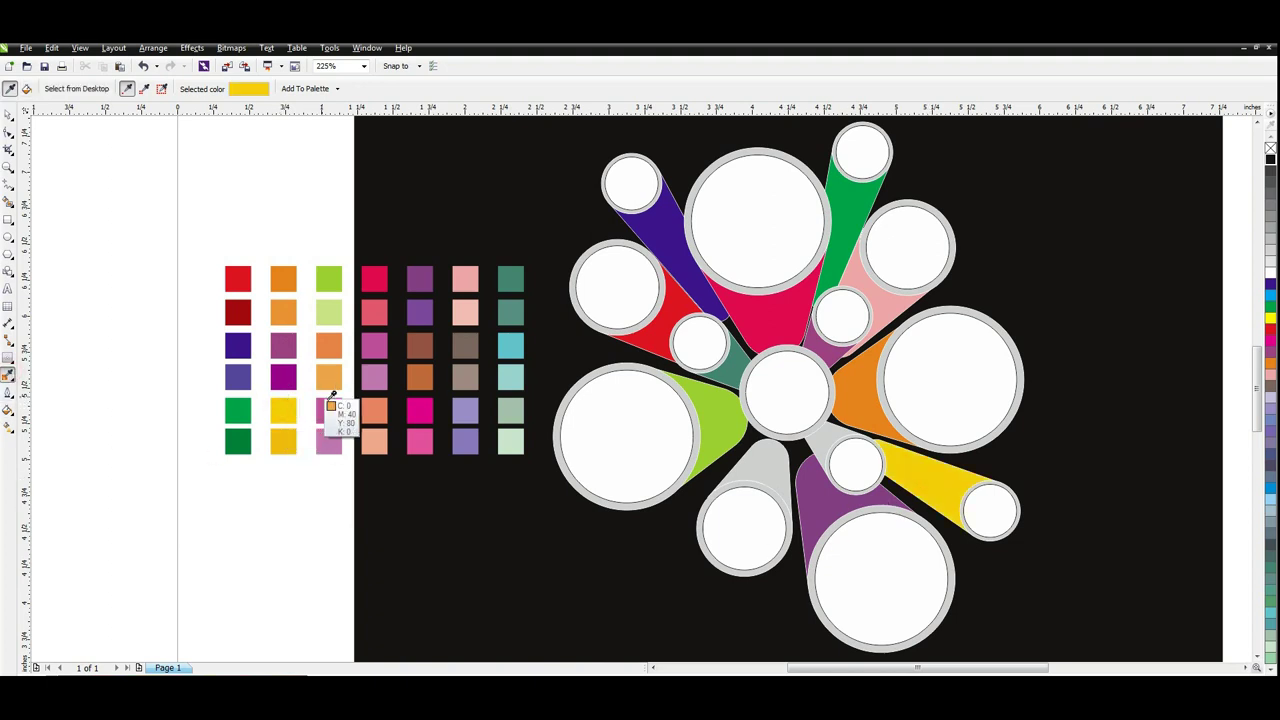
pyautogui.click(329, 345)
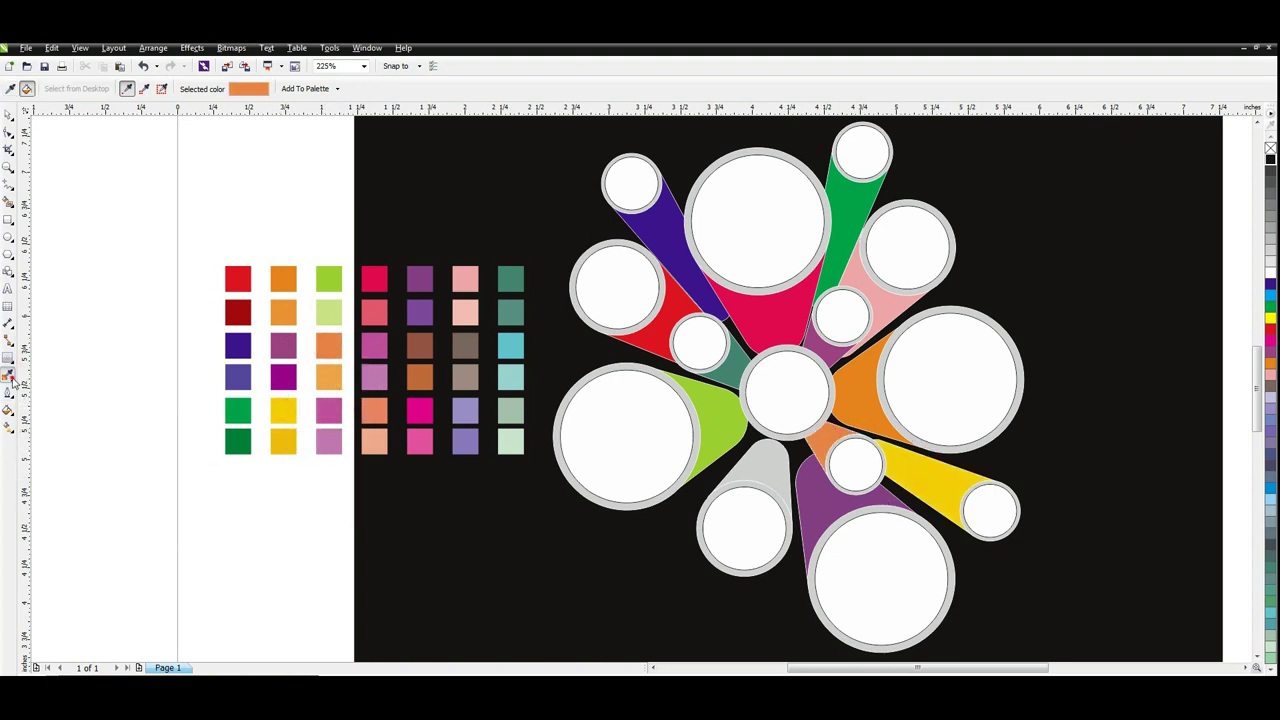
# Sample the fifth-row salmon swatch and fill the extruded side of the lower-left medium circle with it
pyautogui.click(8, 375)
pyautogui.click(374, 410)
pyautogui.click(766, 456)
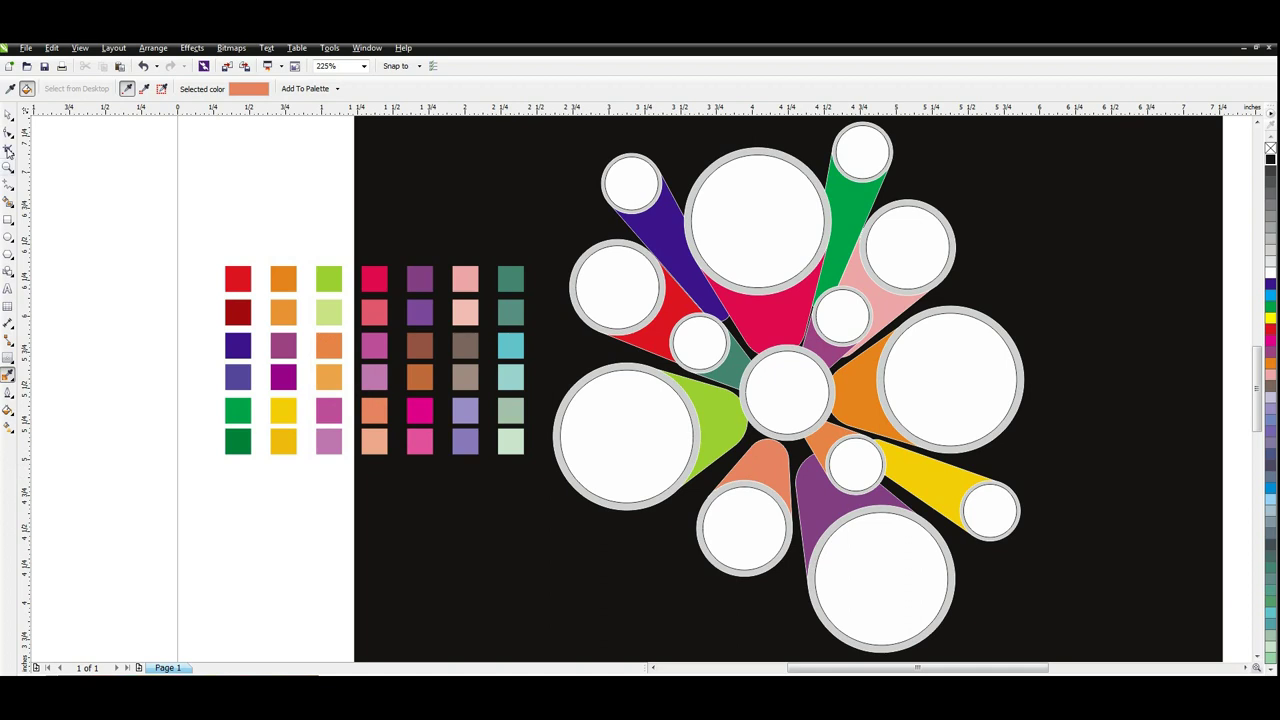
# Select all the colour swatches and move them right onto the black square, beside the upper left of the circle cluster
pyautogui.click(8, 113)
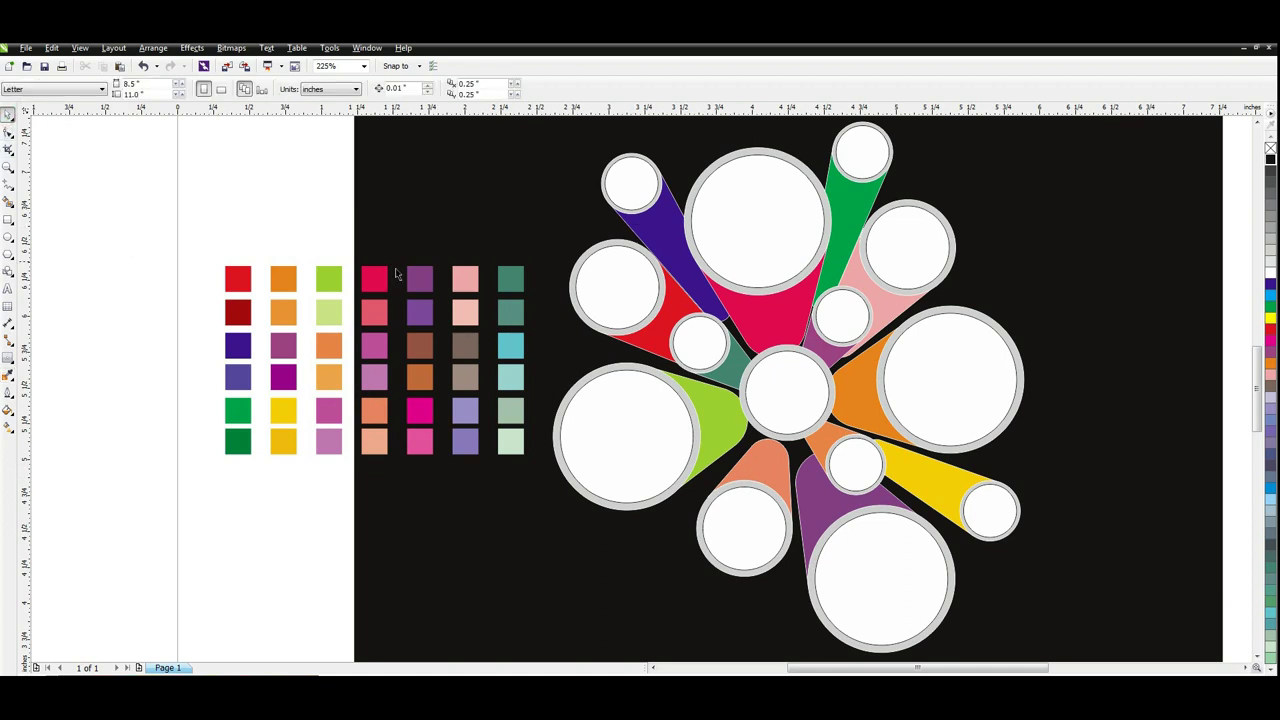
pyautogui.moveTo(512, 448); pyautogui.dragTo(552, 498)
pyautogui.moveTo(530, 262); pyautogui.dragTo(475, 296)
pyautogui.moveTo(468, 308); pyautogui.dragTo(556, 203)
# Fill the upper-left small circle's outer ring with the fourth-row indigo swatch and the topmost right small circle's ring with dark green
pyautogui.press('z')
pyautogui.moveTo(329, 120); pyautogui.dragTo(986, 371)
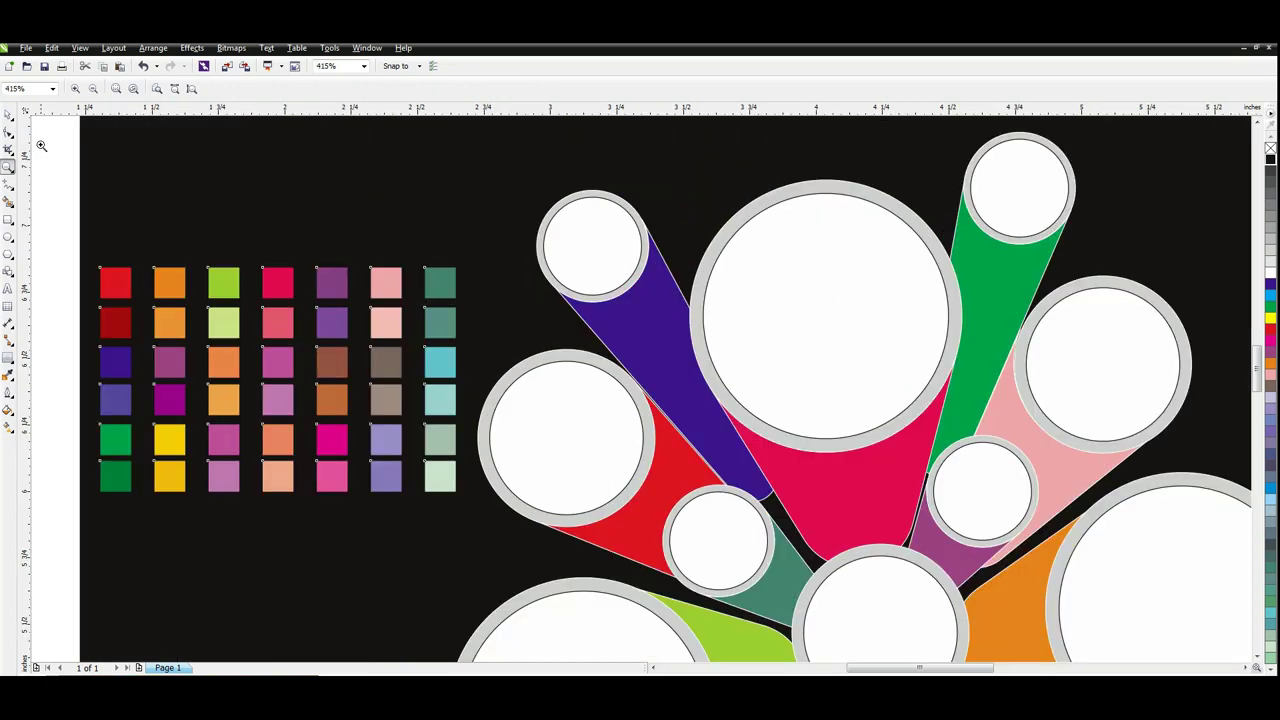
pyautogui.click(275, 258)
pyautogui.click(8, 374)
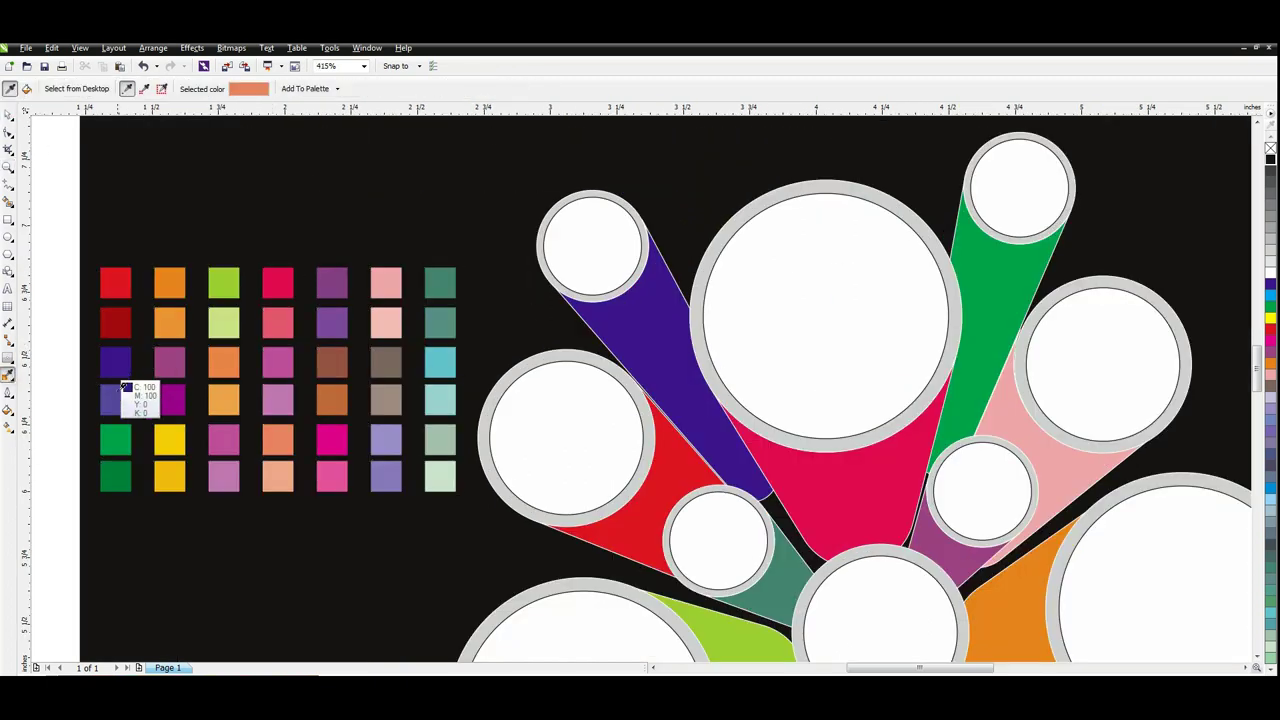
pyautogui.click(115, 398)
pyautogui.click(598, 294)
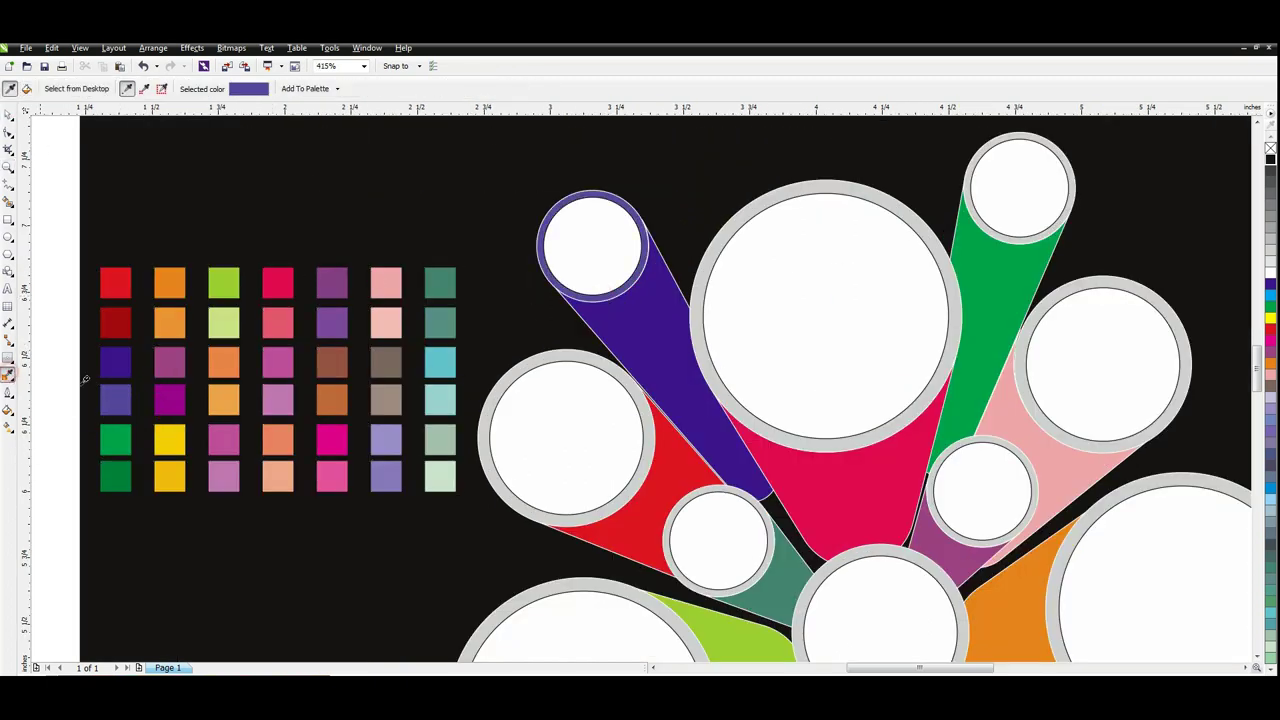
pyautogui.click(978, 228)
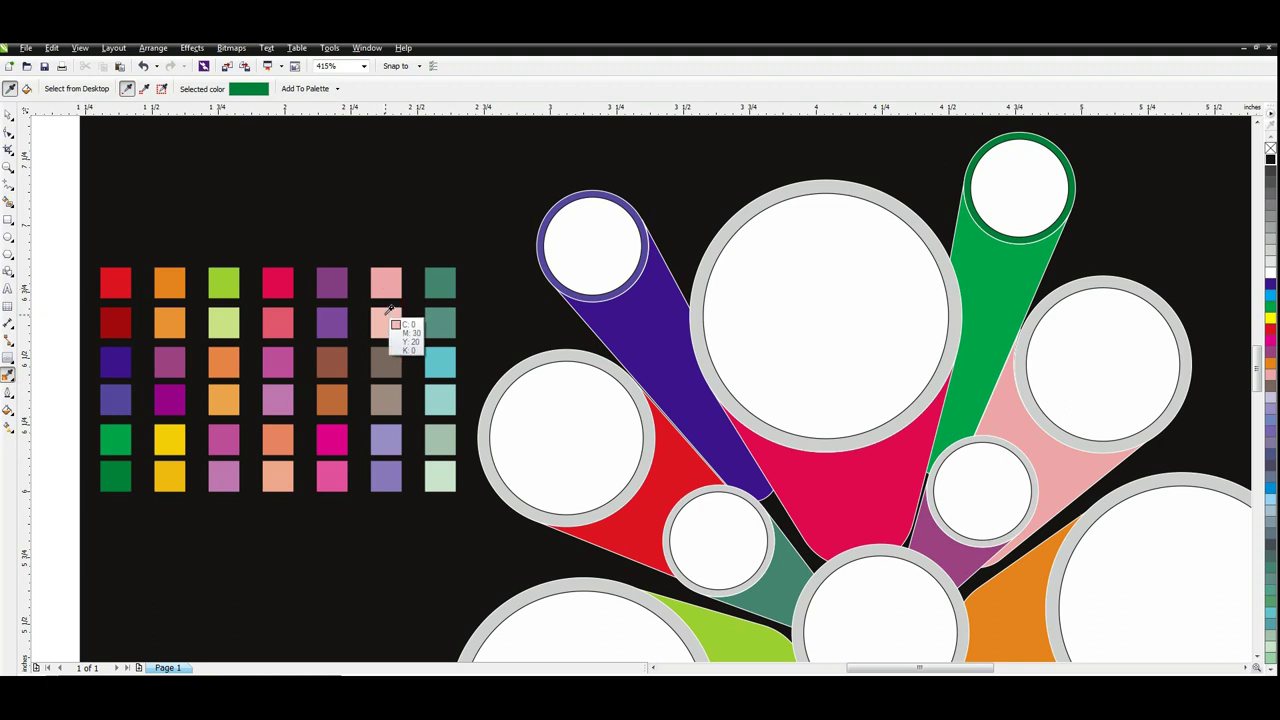
# Fill the upper-right medium circle's outer ring with the second-row pale pink swatch and the top large circle's ring with second-row rose
pyautogui.click(389, 310)
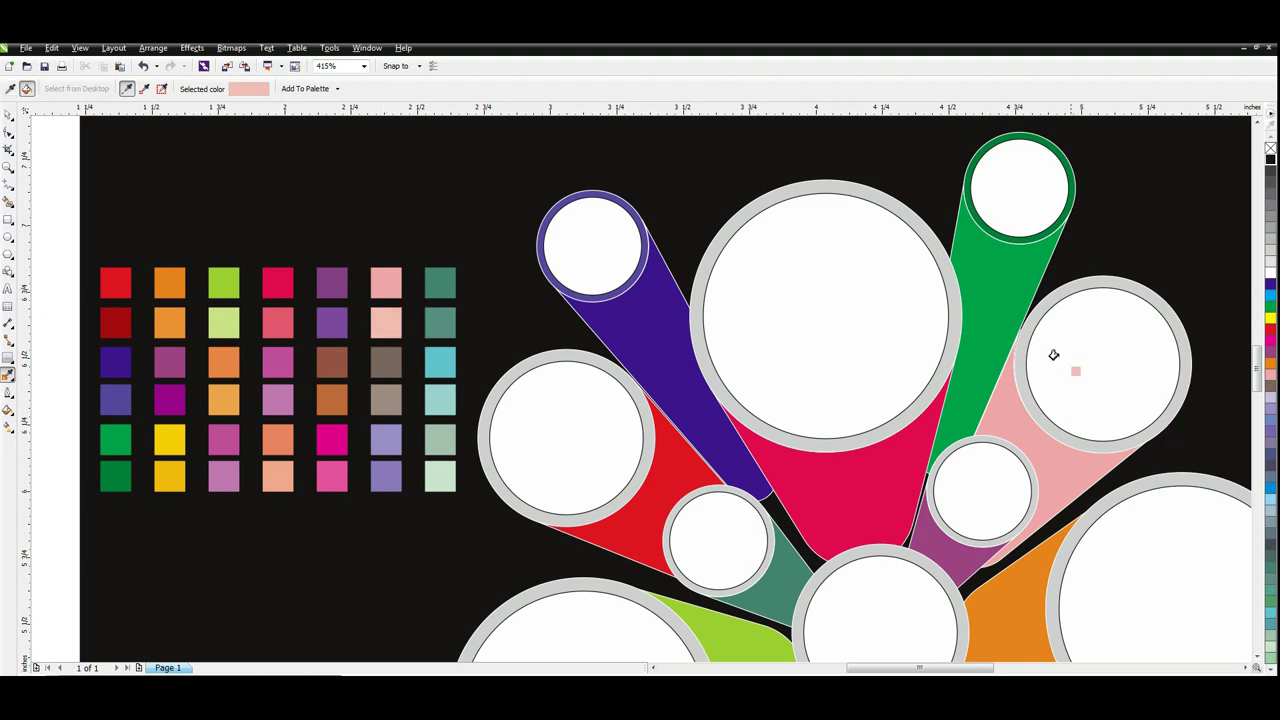
pyautogui.click(11, 383)
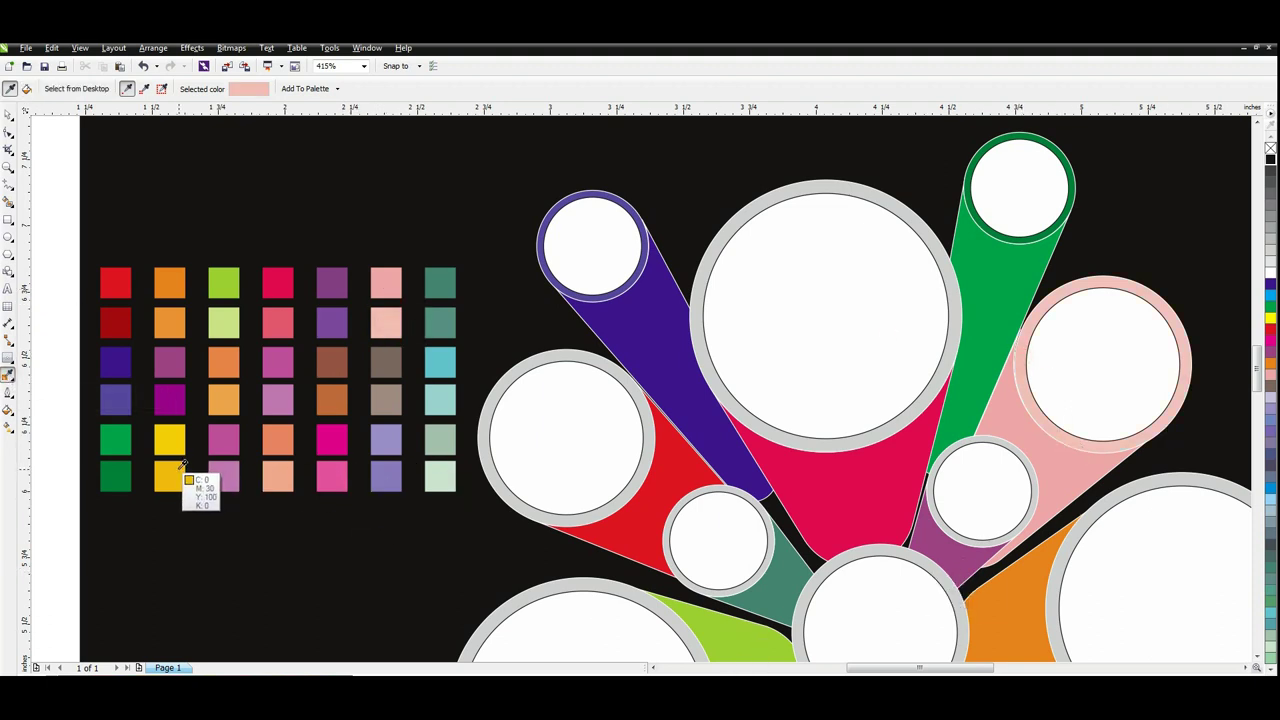
pyautogui.click(1257, 657)
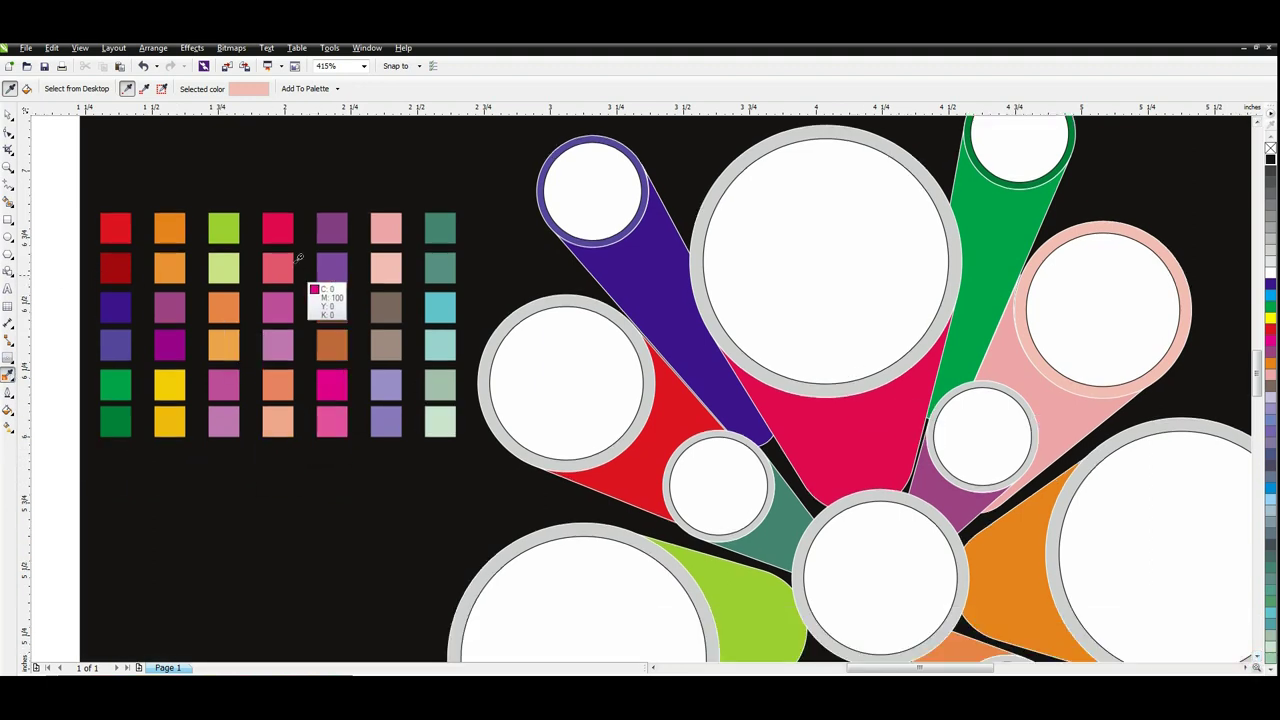
pyautogui.click(278, 268)
pyautogui.click(838, 388)
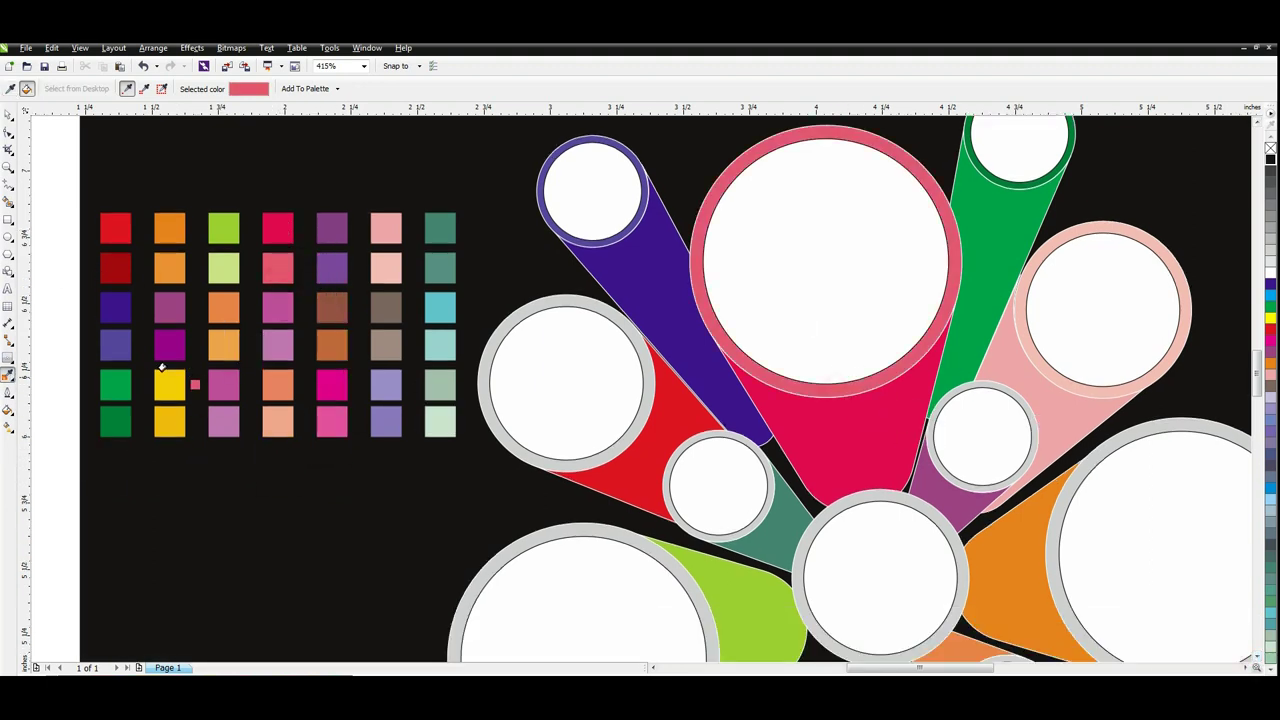
# Fill the upper-left medium circle's outer ring with dark red and the ring of the small circle left of centre with second-row teal
pyautogui.click(6, 374)
pyautogui.click(118, 275)
pyautogui.click(511, 463)
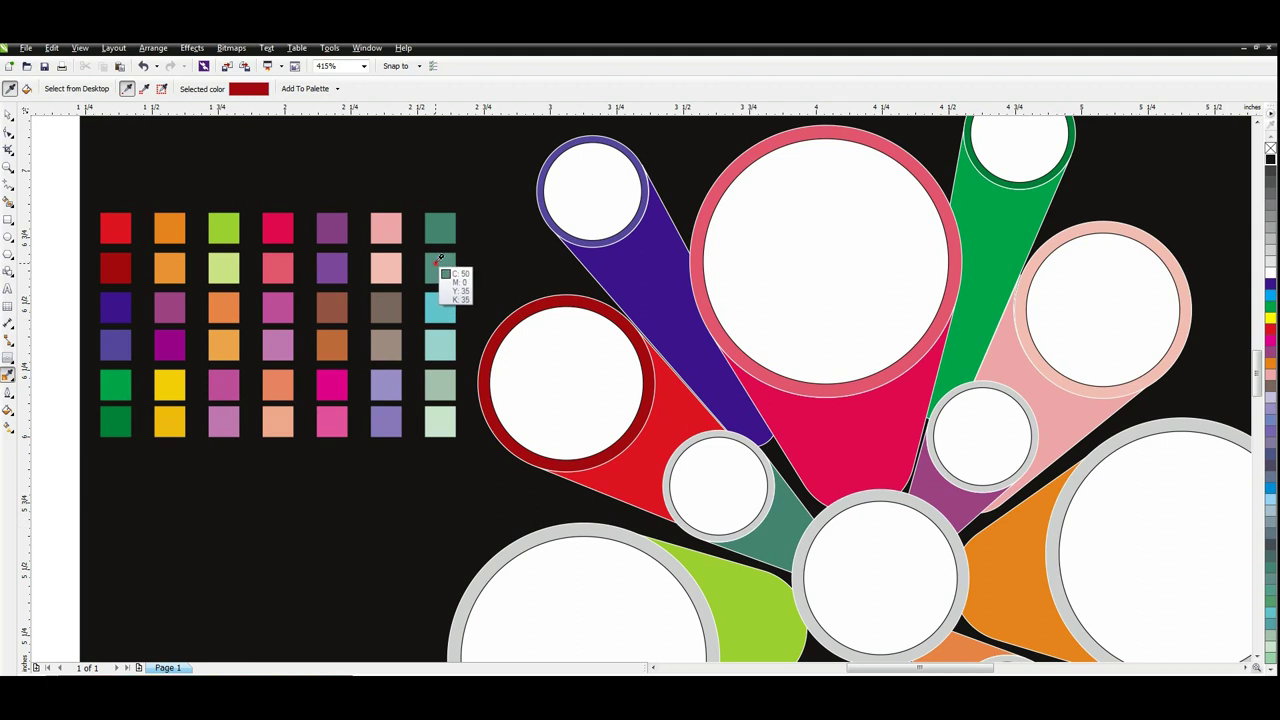
pyautogui.click(440, 258)
pyautogui.click(760, 452)
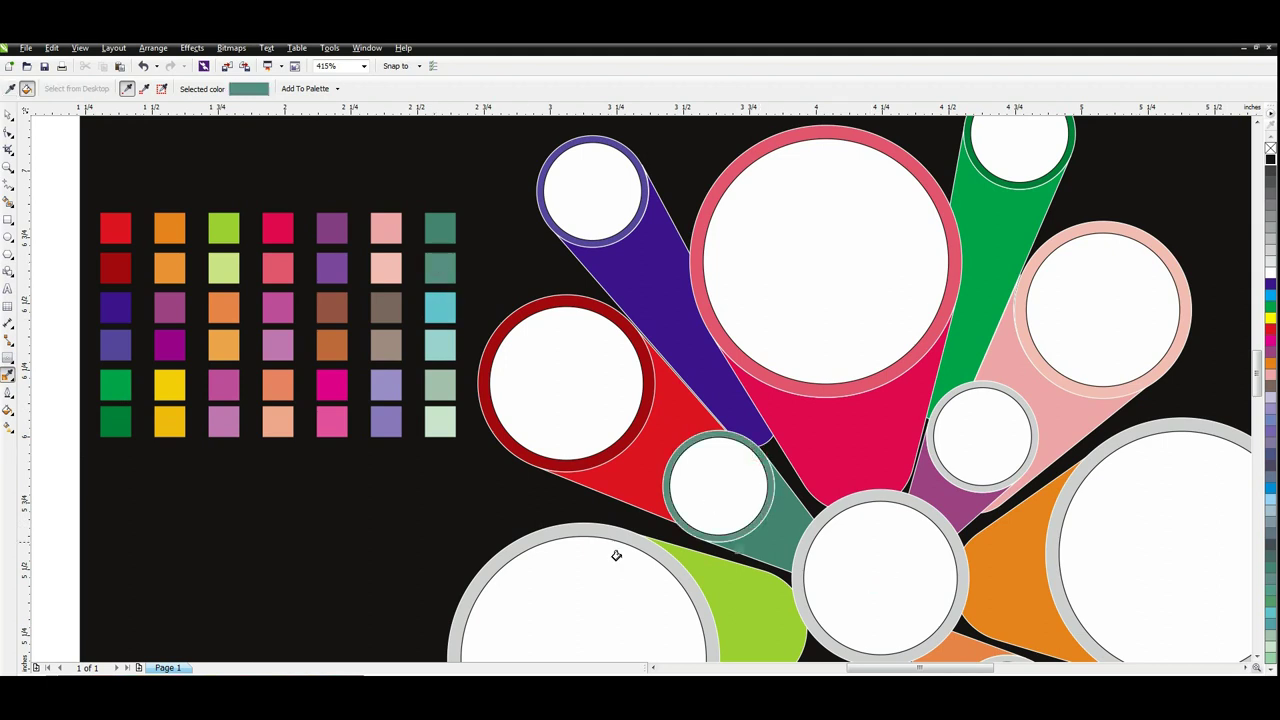
# Sample the second-row orange swatch and fill the right large circle's outer ring with it
pyautogui.click(8, 380)
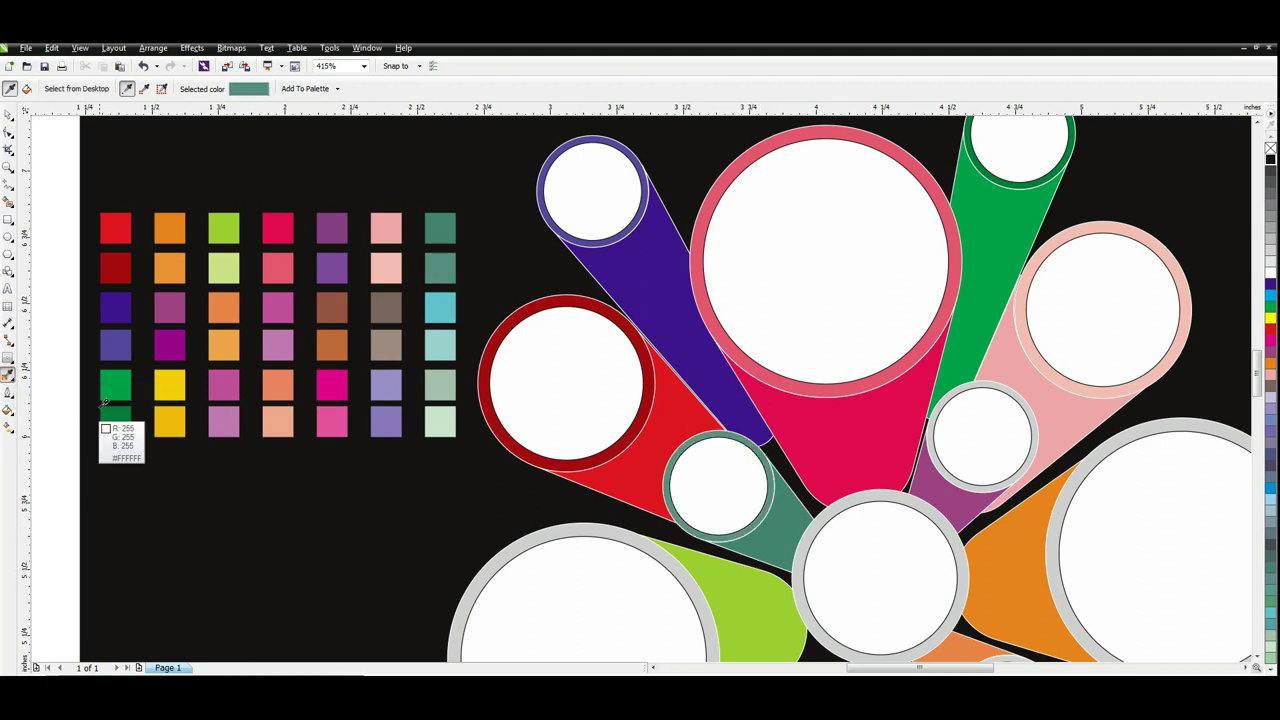
pyautogui.click(169, 264)
pyautogui.click(1071, 478)
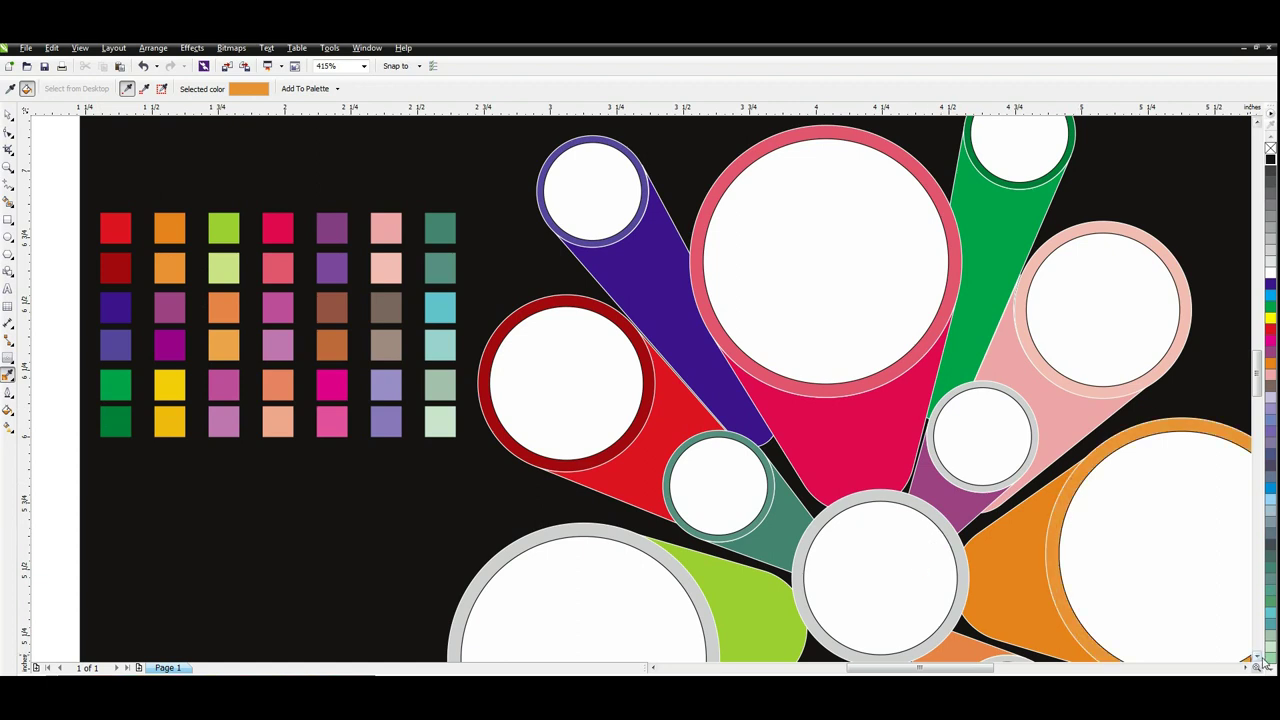
# Move all the colour swatches down to the empty black area below the left large circle
pyautogui.scroll(-5, 1265, 662)
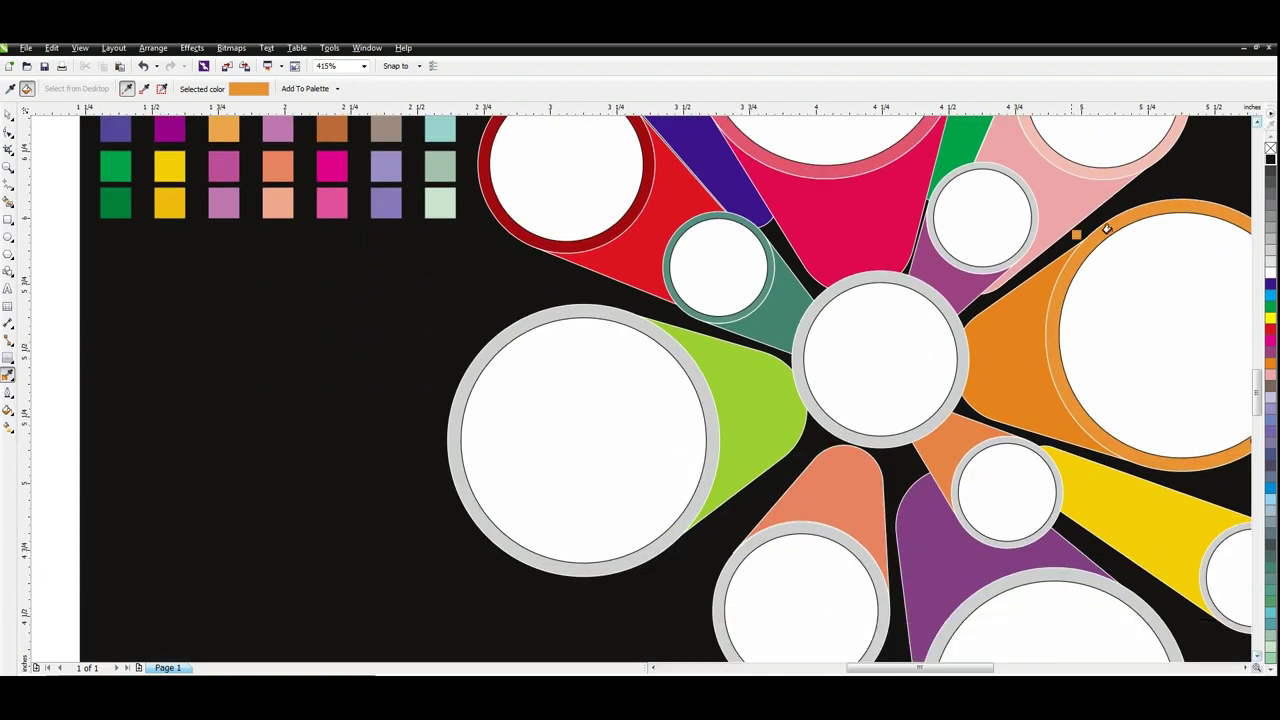
pyautogui.press('F4')
pyautogui.click(8, 115)
pyautogui.moveTo(331, 237); pyautogui.dragTo(515, 365)
pyautogui.moveTo(449, 317); pyautogui.dragTo(824, 579)
pyautogui.press('z')
pyautogui.press('space')
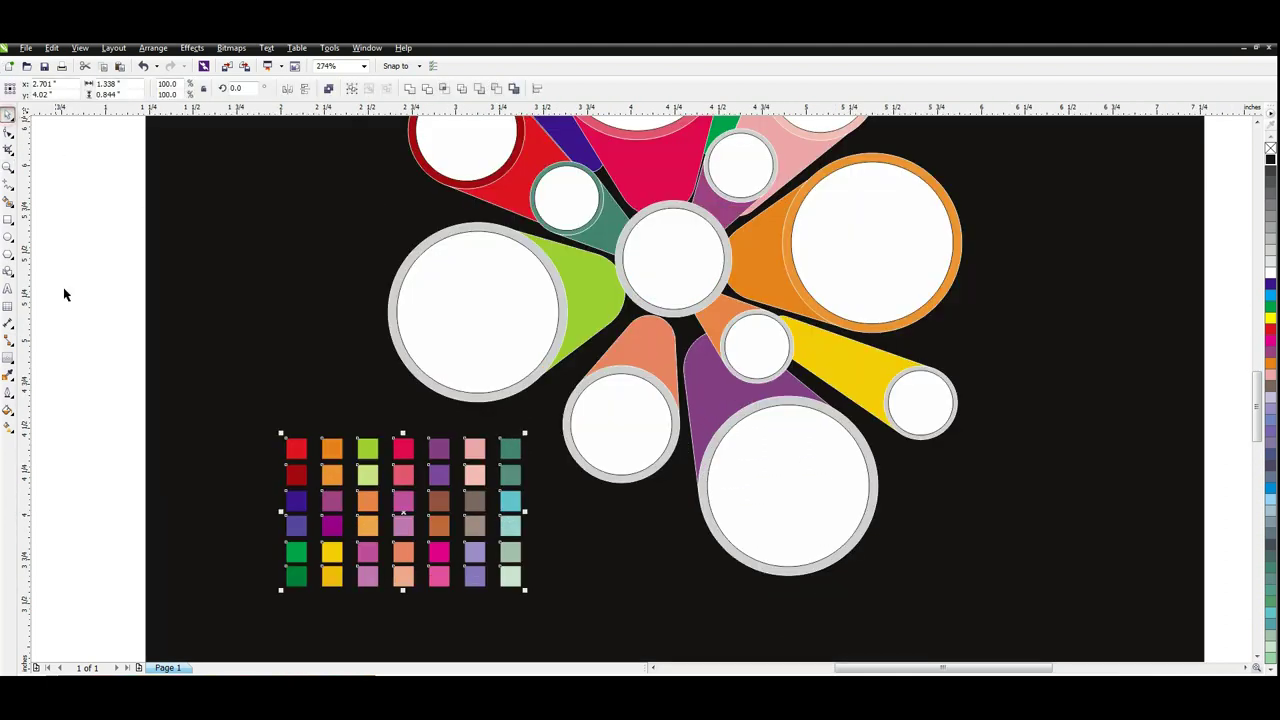
pyautogui.click(64, 294)
# Fill the left large circle's outer ring with the second-row light green swatch and the lower-left medium circle's ring with bottom-row light salmon
pyautogui.press('z')
pyautogui.moveTo(158, 189); pyautogui.dragTo(991, 600)
pyautogui.click(8, 116)
pyautogui.click(9, 374)
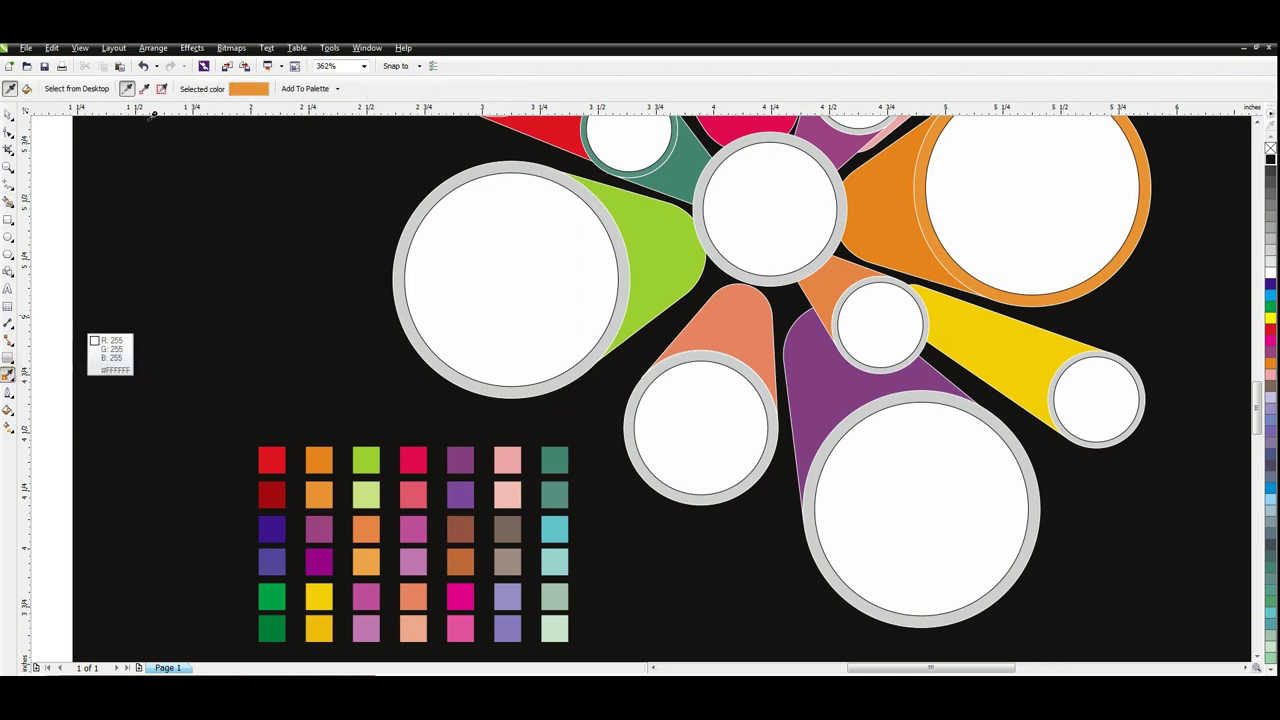
pyautogui.click(365, 496)
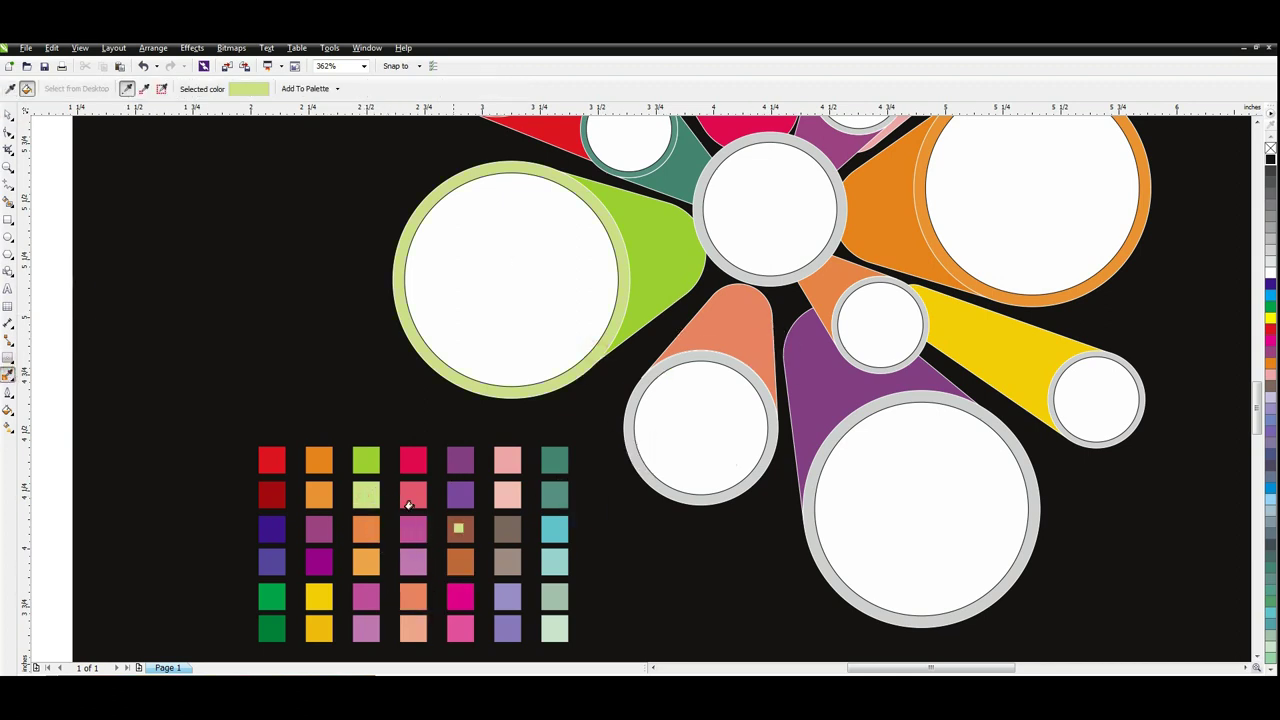
pyautogui.click(412, 626)
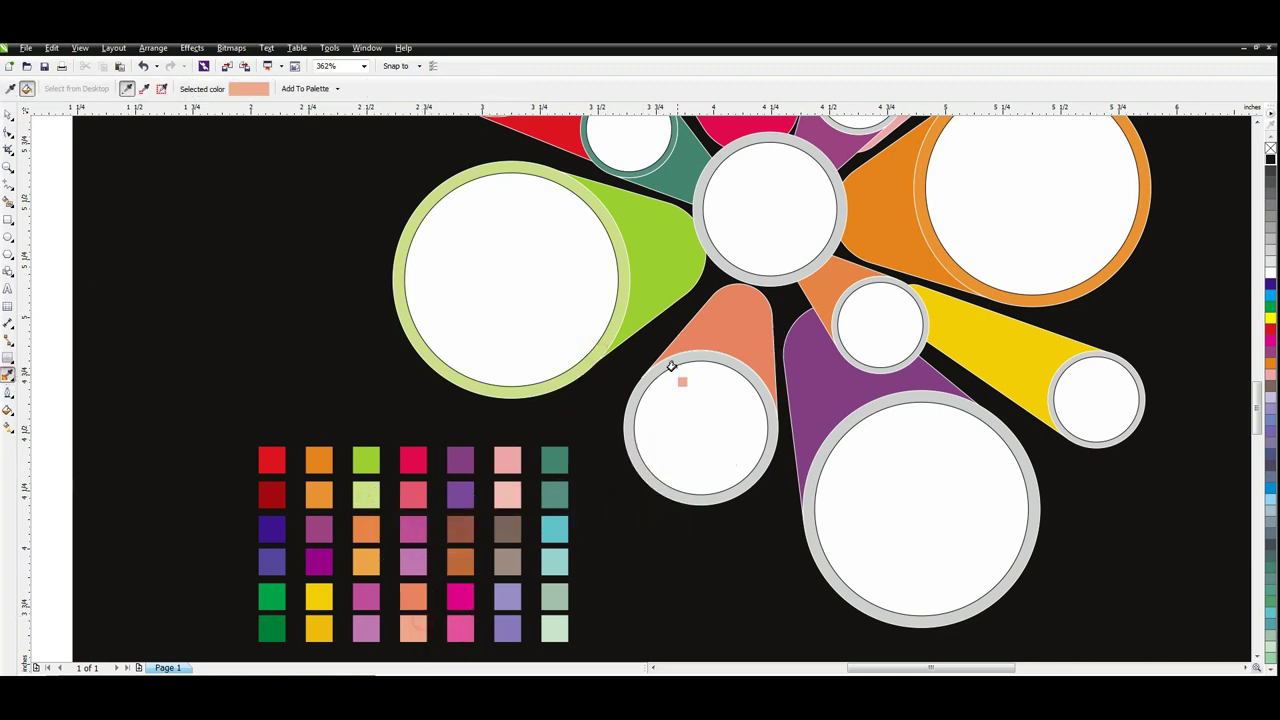
pyautogui.click(736, 362)
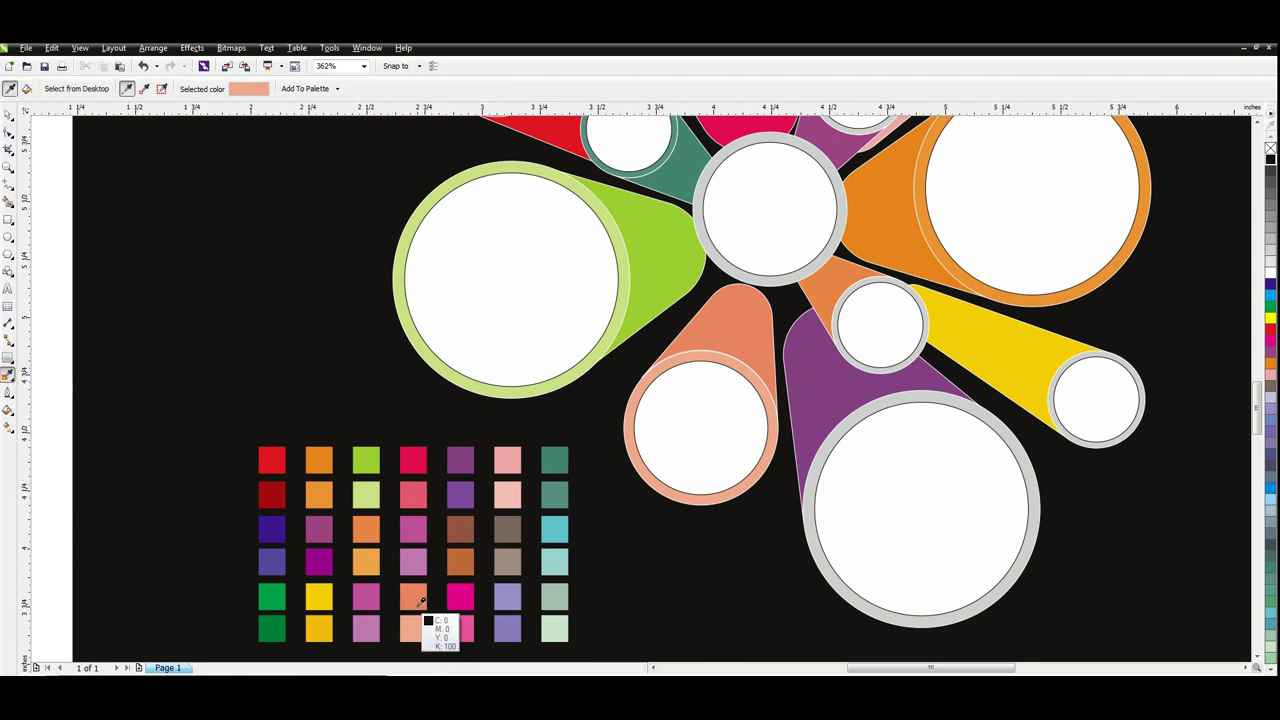
# Fill the bottom large circle's outer ring with fourth-row violet and the lower-right small circle's ring with bottom-row golden yellow
pyautogui.click(320, 565)
pyautogui.click(829, 450)
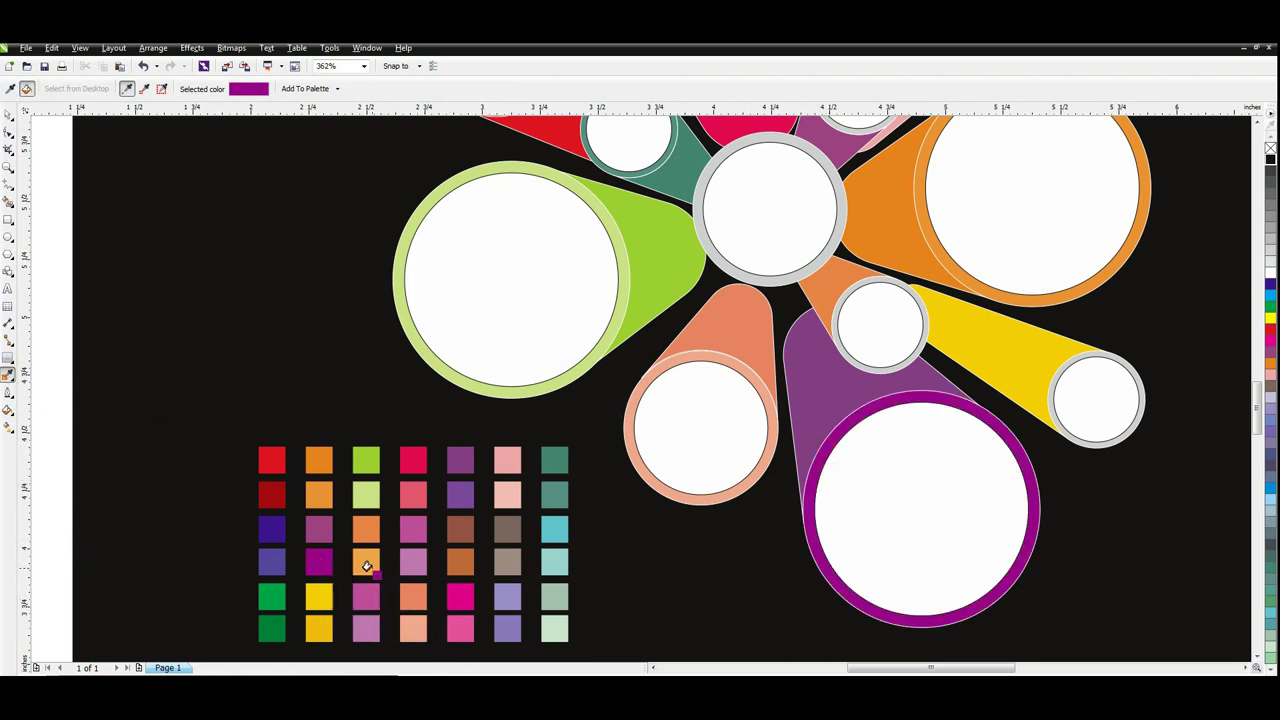
pyautogui.click(8, 375)
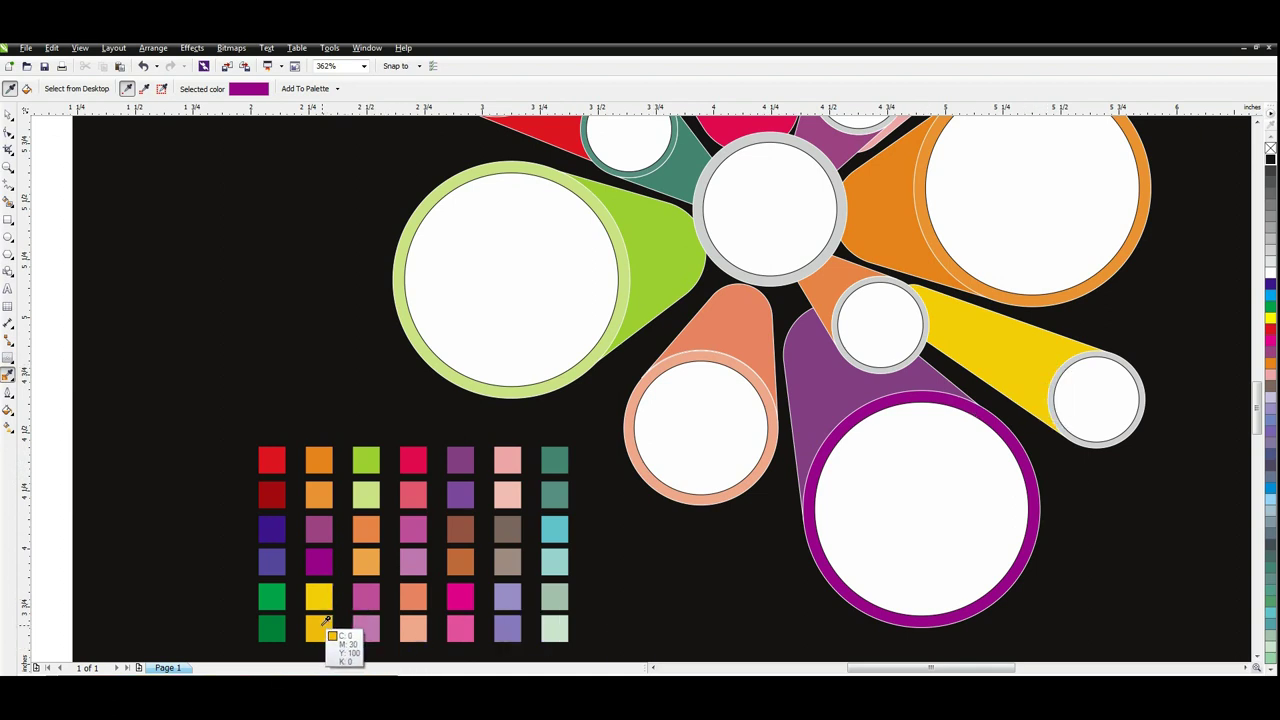
pyautogui.click(325, 597)
pyautogui.click(1055, 398)
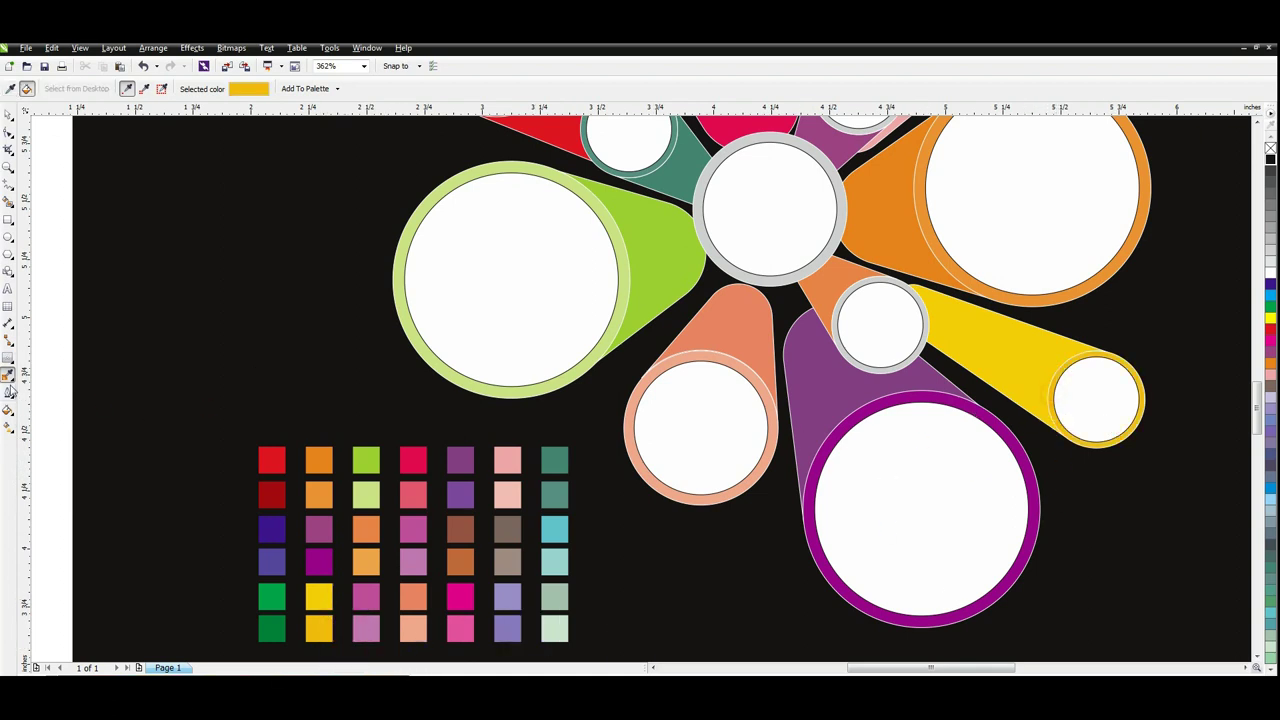
# Sample the fourth-row light orange swatch and fill the outer ring of the small circle just below the centre with it
pyautogui.click(8, 376)
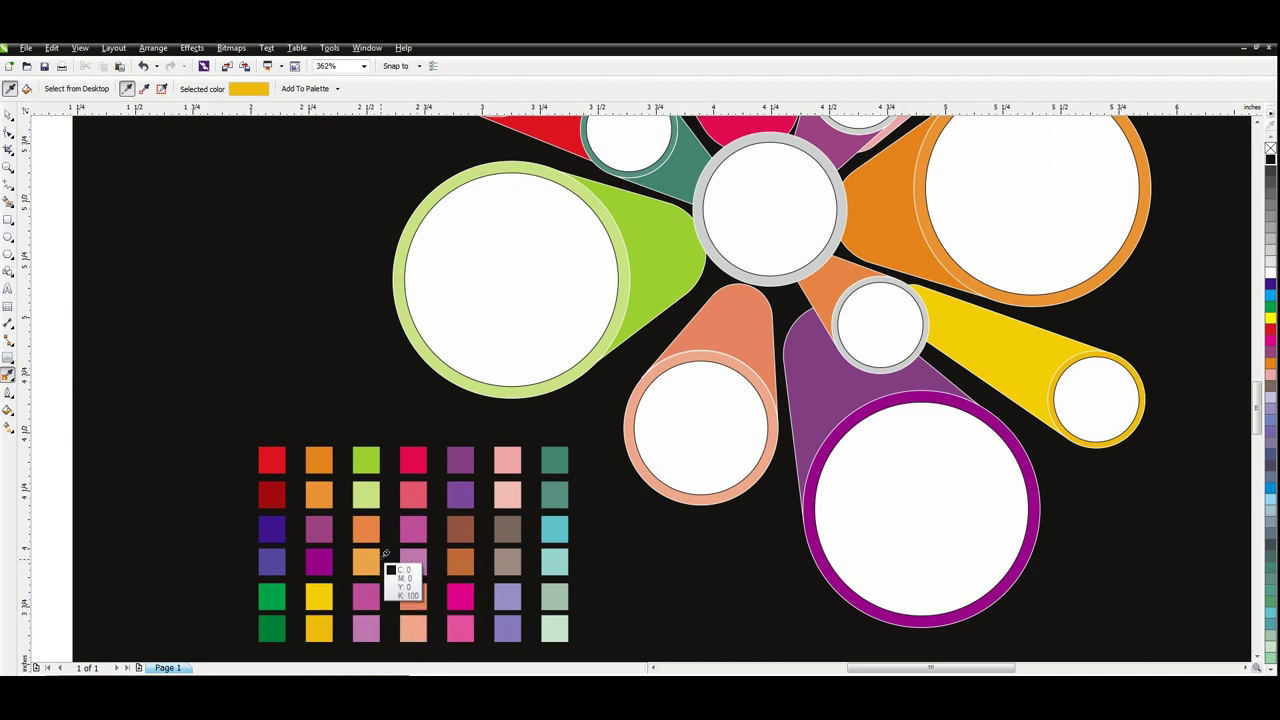
pyautogui.click(365, 527)
pyautogui.click(840, 298)
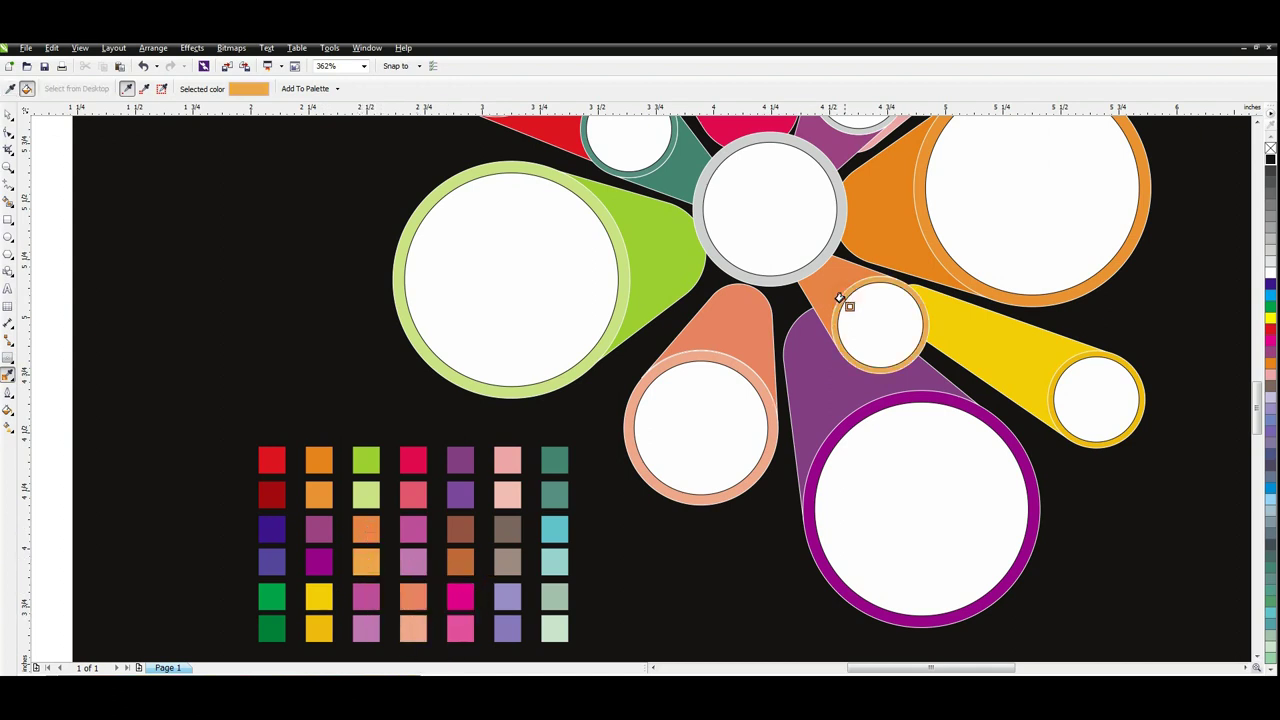
pyautogui.press('space')
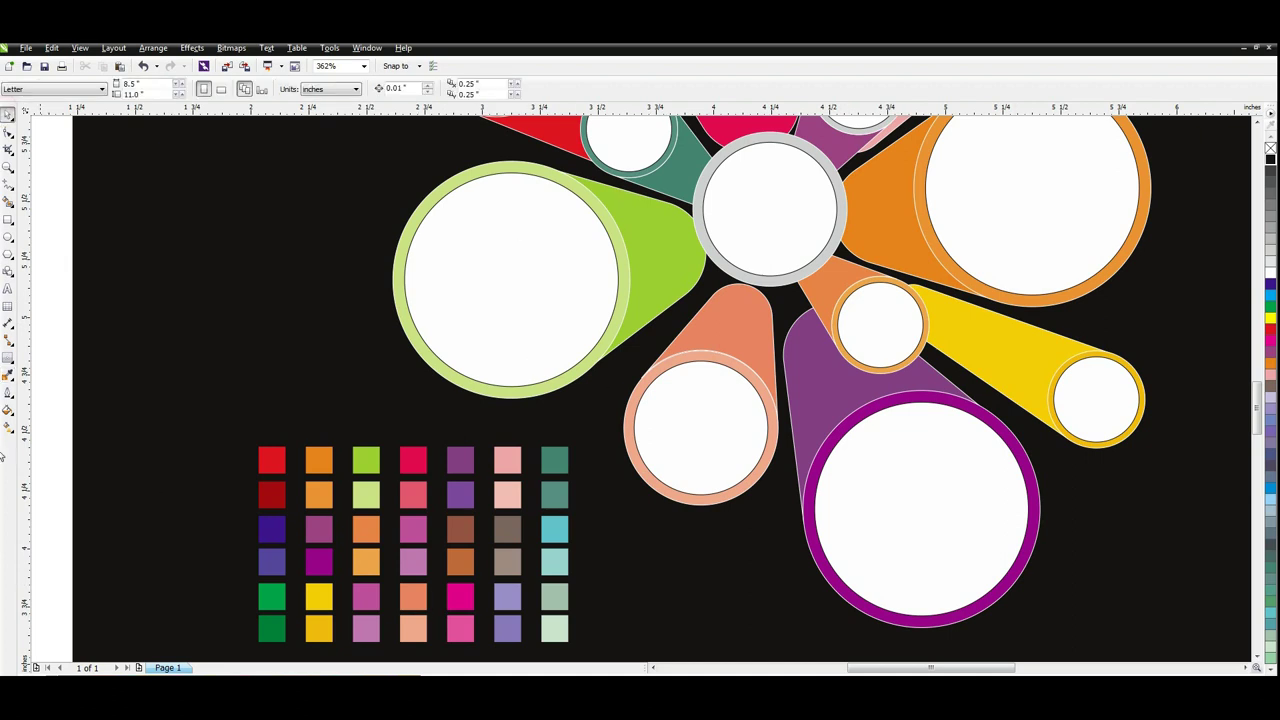
# Sample the third-row turquoise swatch and fill the central circle's outer ring with it
pyautogui.click(8, 374)
pyautogui.click(553, 530)
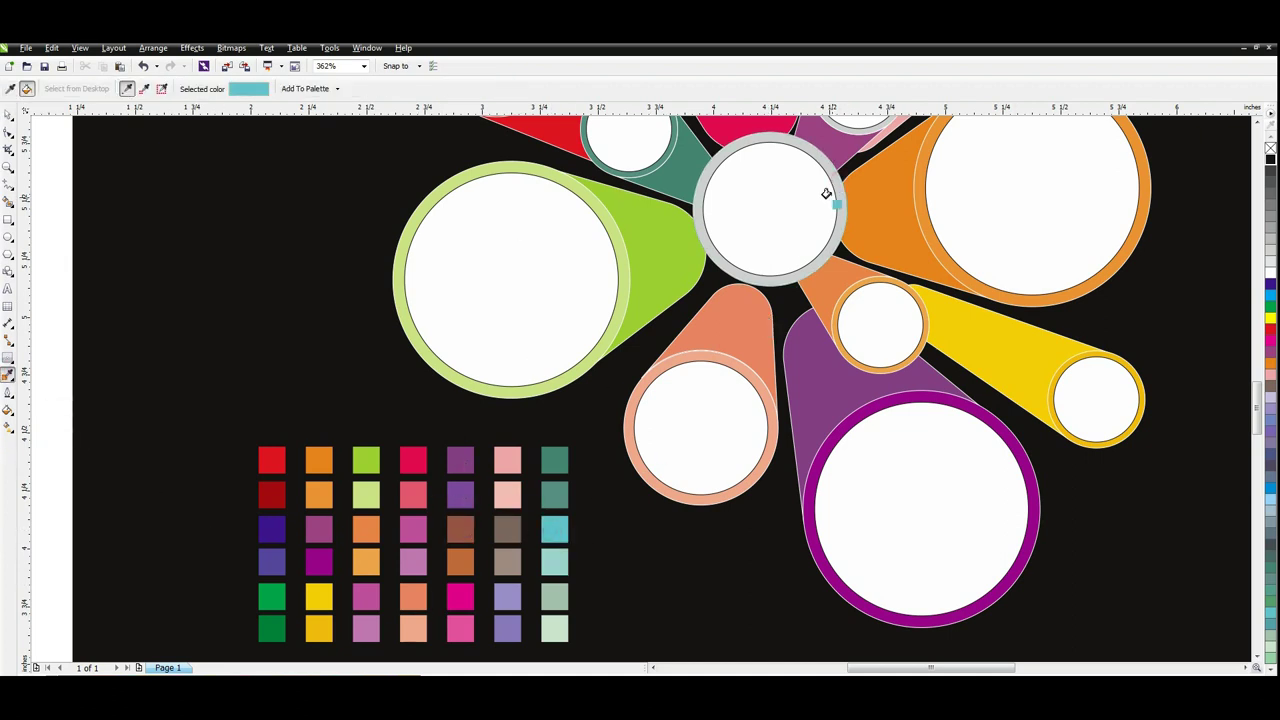
pyautogui.click(827, 173)
# Delete all the colour swatches below the left large circle
pyautogui.press('F4')
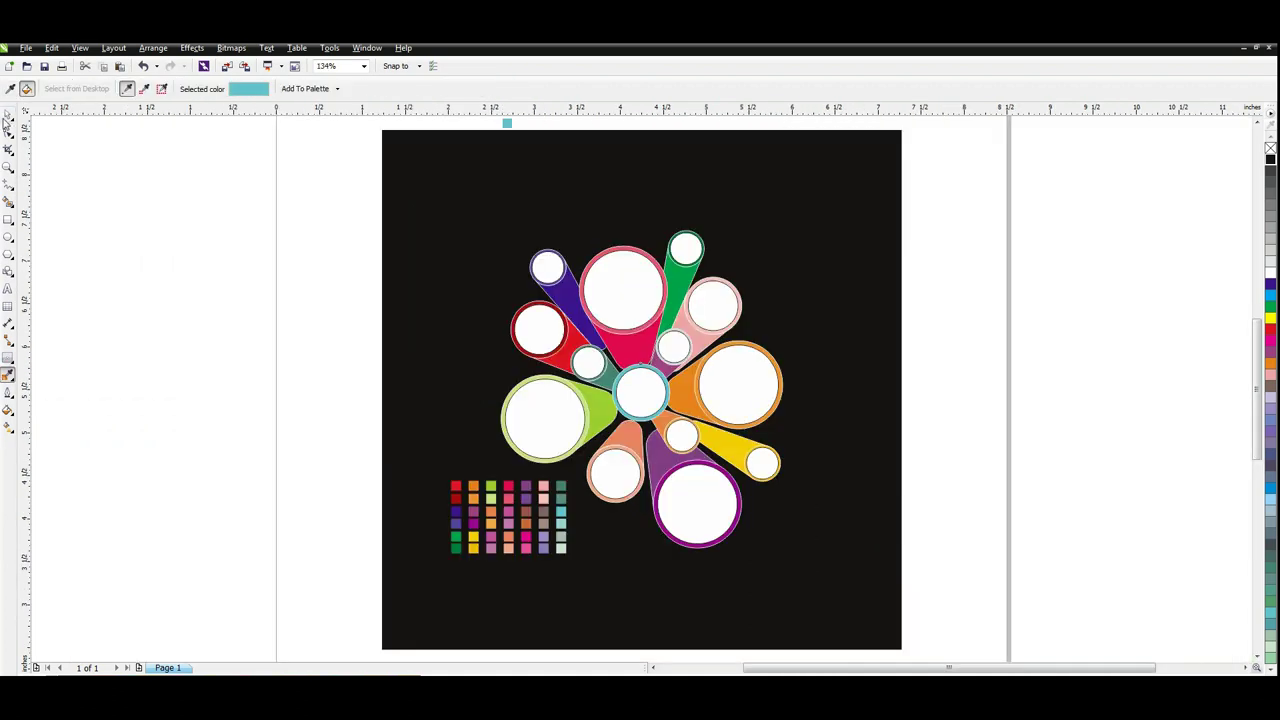
pyautogui.click(7, 116)
pyautogui.moveTo(580, 588); pyautogui.dragTo(580, 588)
pyautogui.press('Delete')
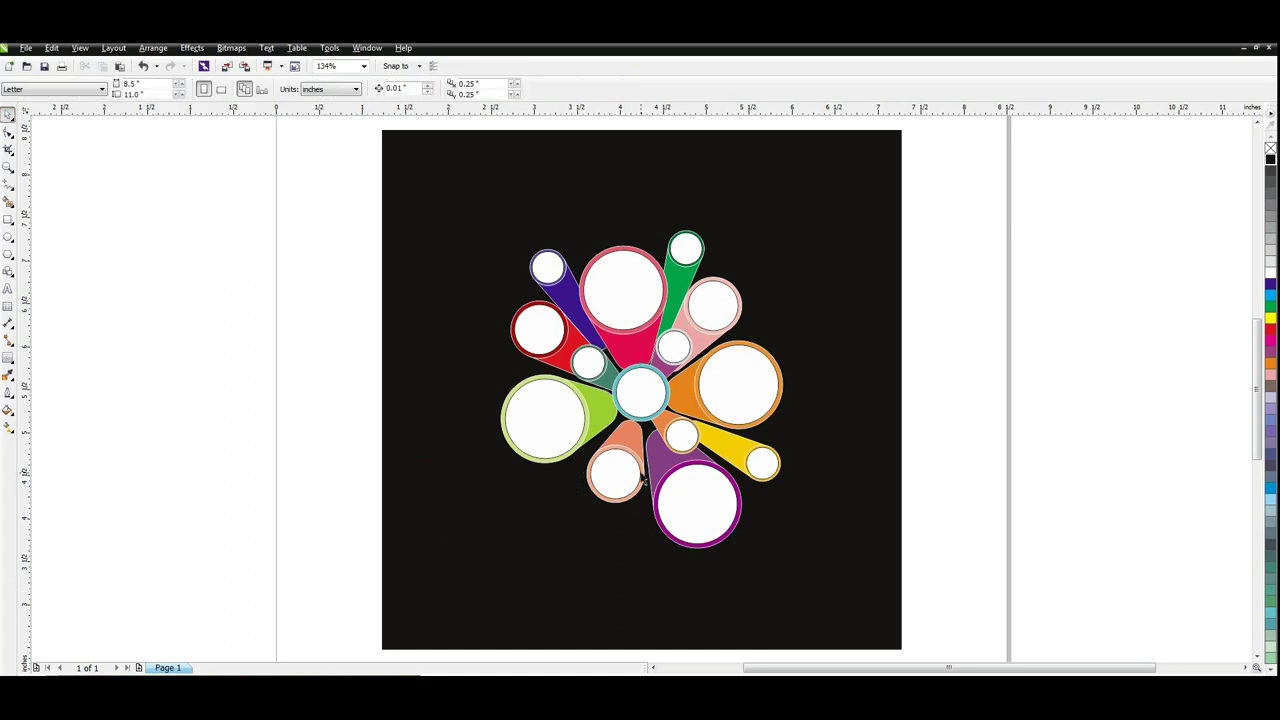
# Nudge the central white circle and its turquoise ring slightly downward together
pyautogui.press('z')
pyautogui.moveTo(557, 341); pyautogui.dragTo(732, 451)
pyautogui.click(7, 117)
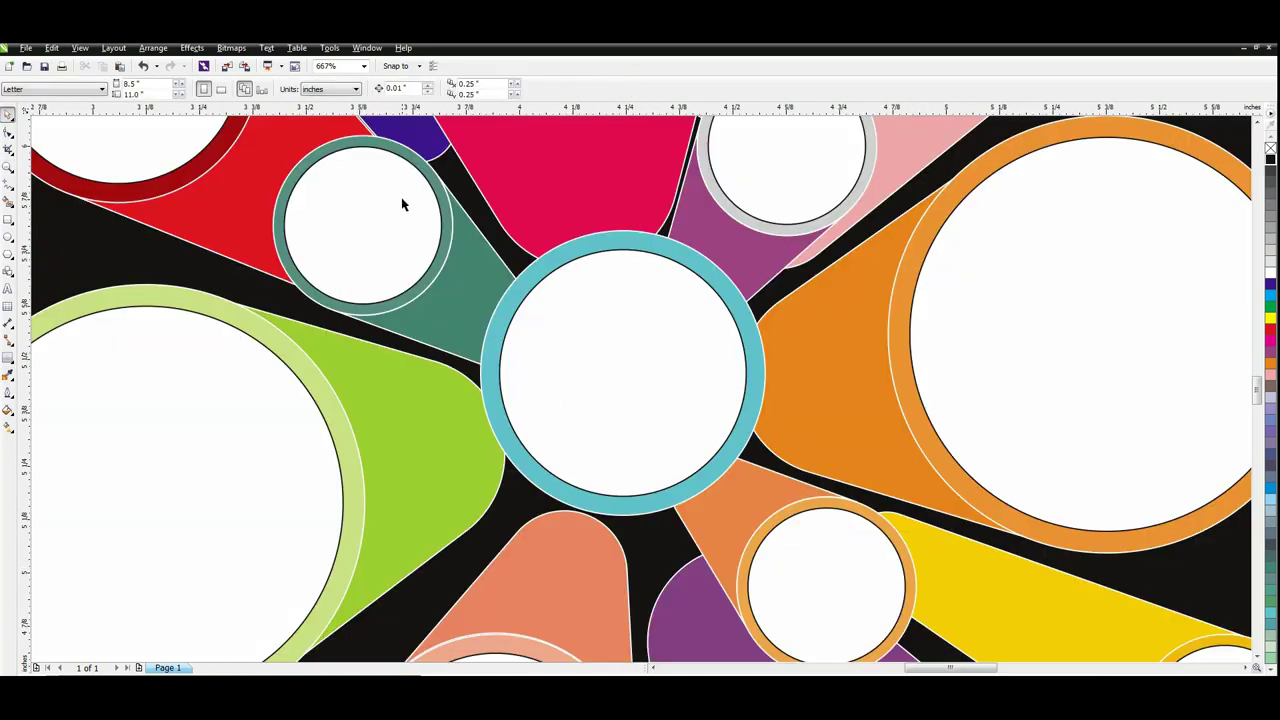
pyautogui.moveTo(402, 198); pyautogui.dragTo(805, 549)
pyautogui.press('Down')
pyautogui.press('Down')
pyautogui.press('Down')
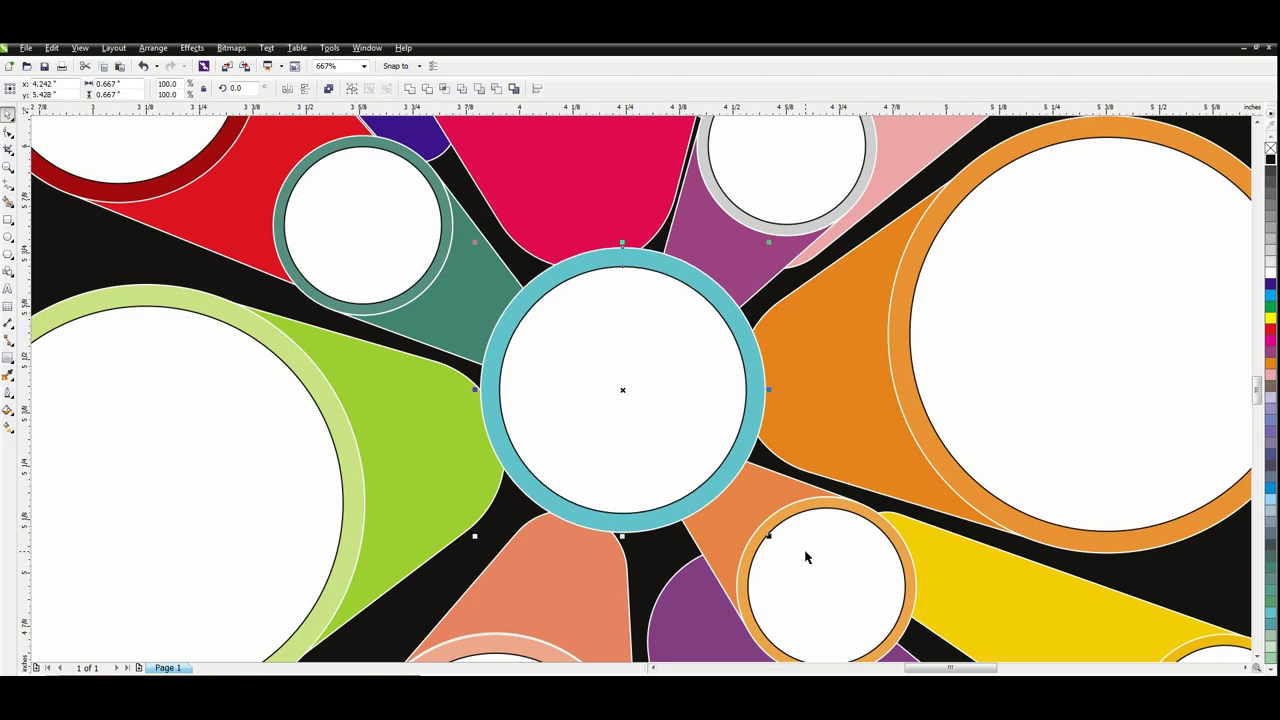
pyautogui.press('F3')
pyautogui.click(950, 306)
# Import all the nature wallpaper images from the documents folder inside D:\Images
pyautogui.click(26, 47)
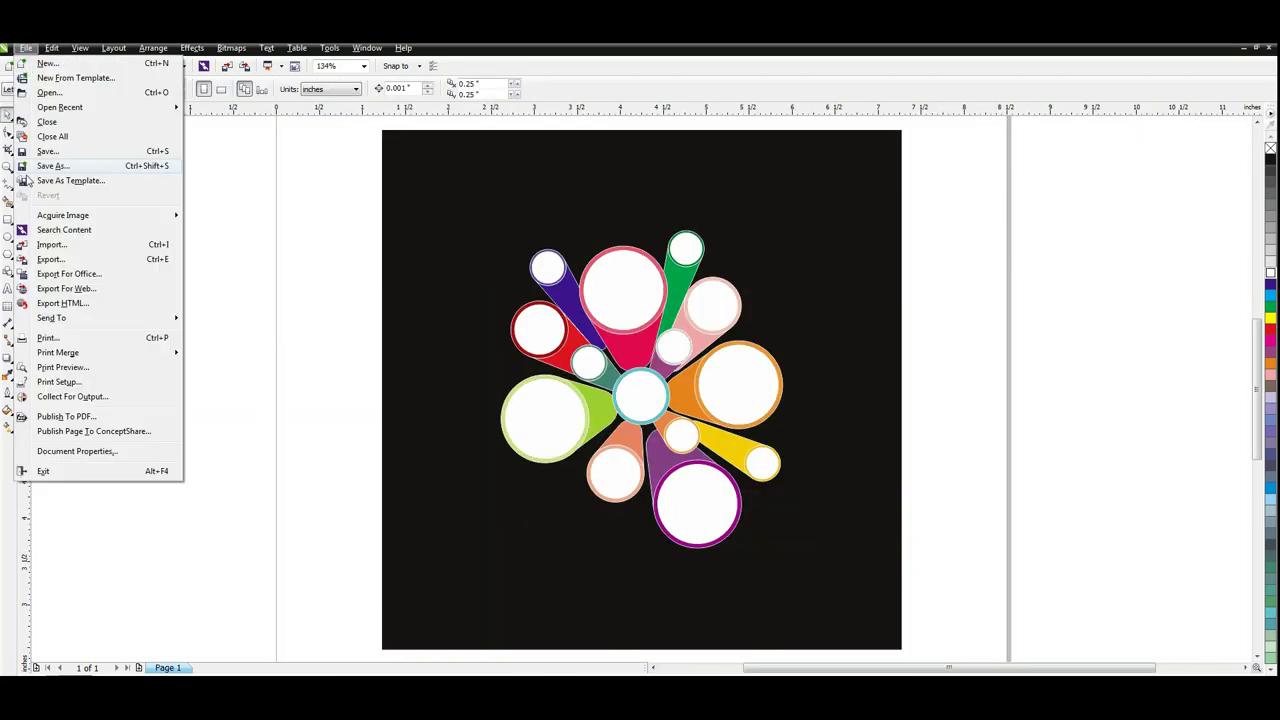
pyautogui.click(48, 246)
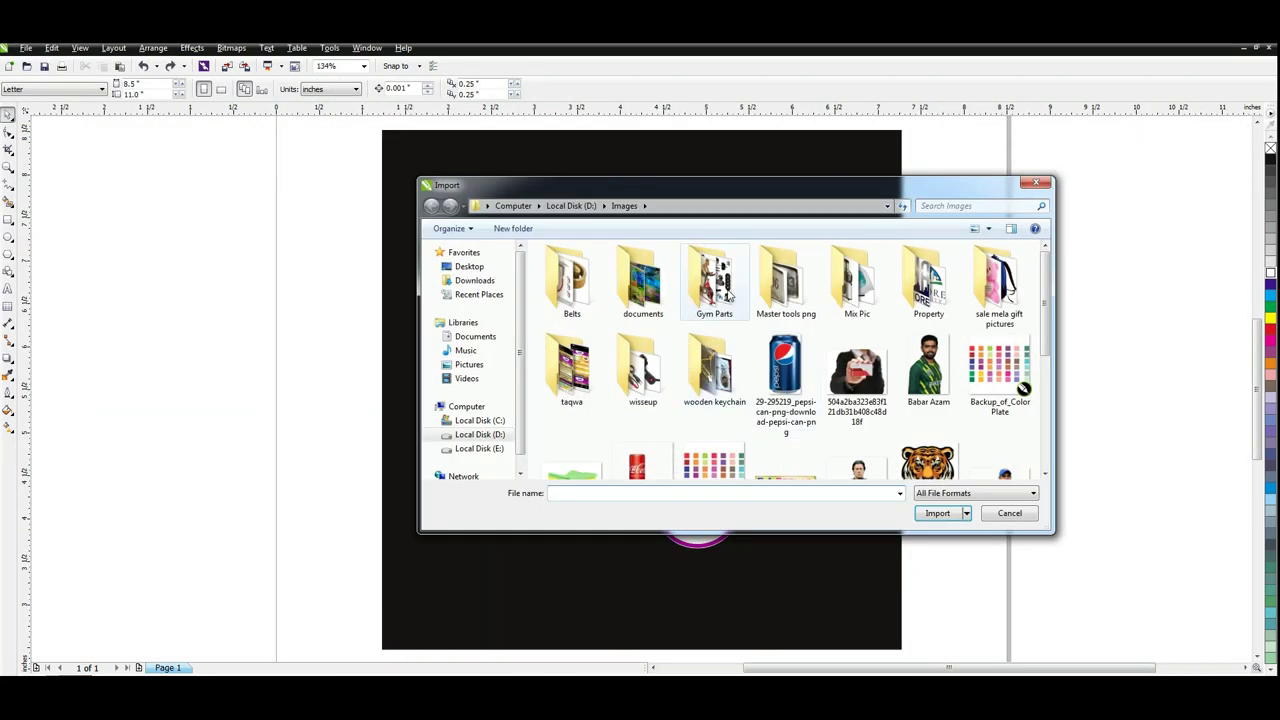
pyautogui.doubleClick(632, 300)
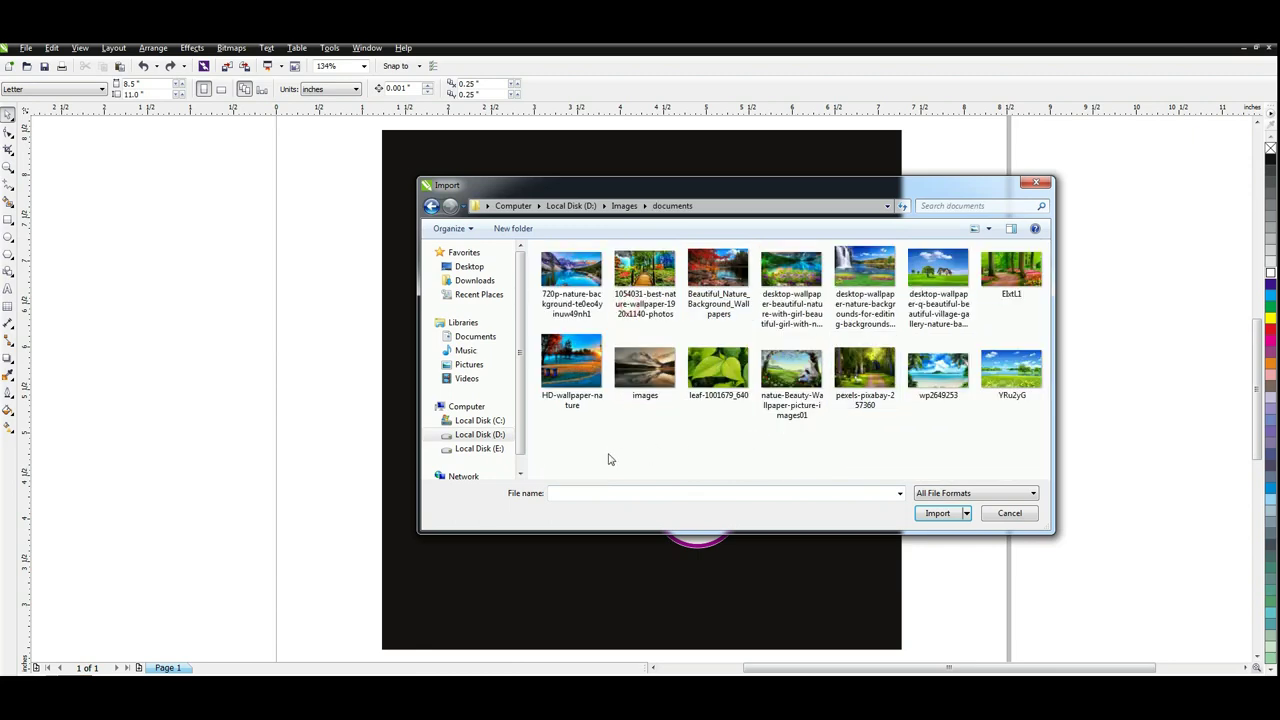
pyautogui.moveTo(566, 445); pyautogui.dragTo(1045, 250)
pyautogui.click(936, 512)
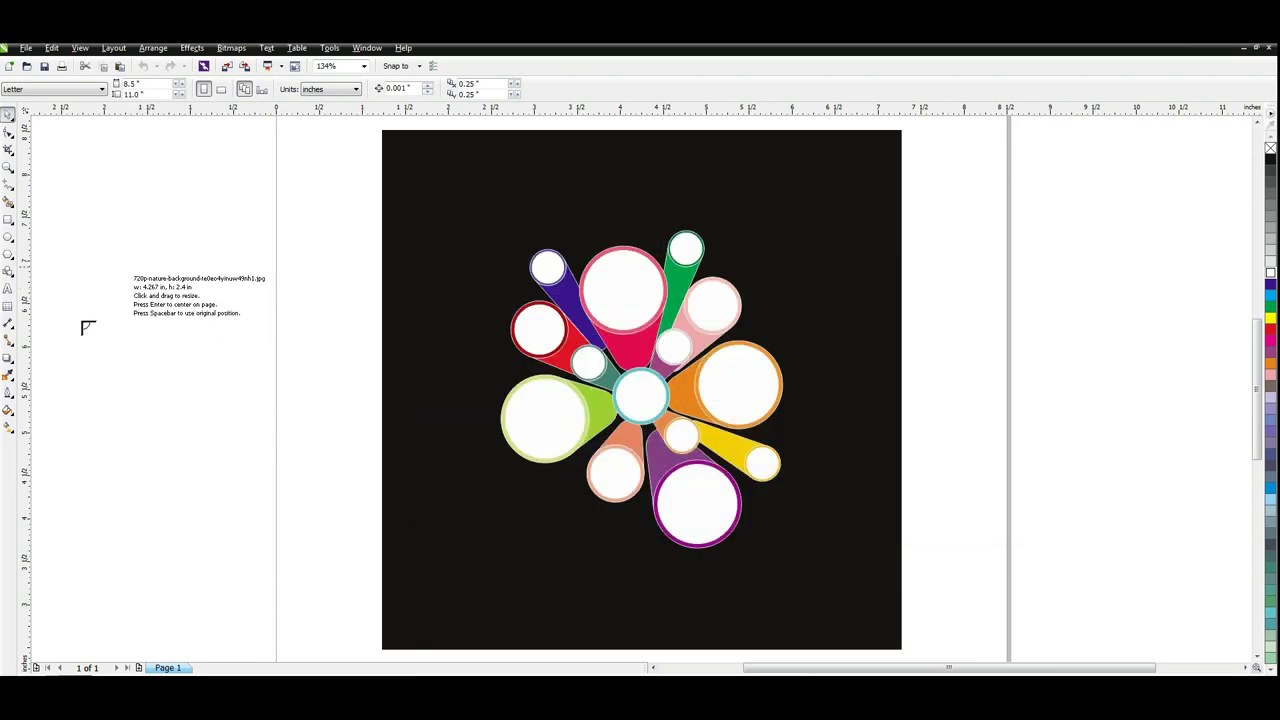
# Place the first six imported images as small thumbnails in two rows of three beside the black square
pyautogui.click(76, 165)
pyautogui.click(177, 167)
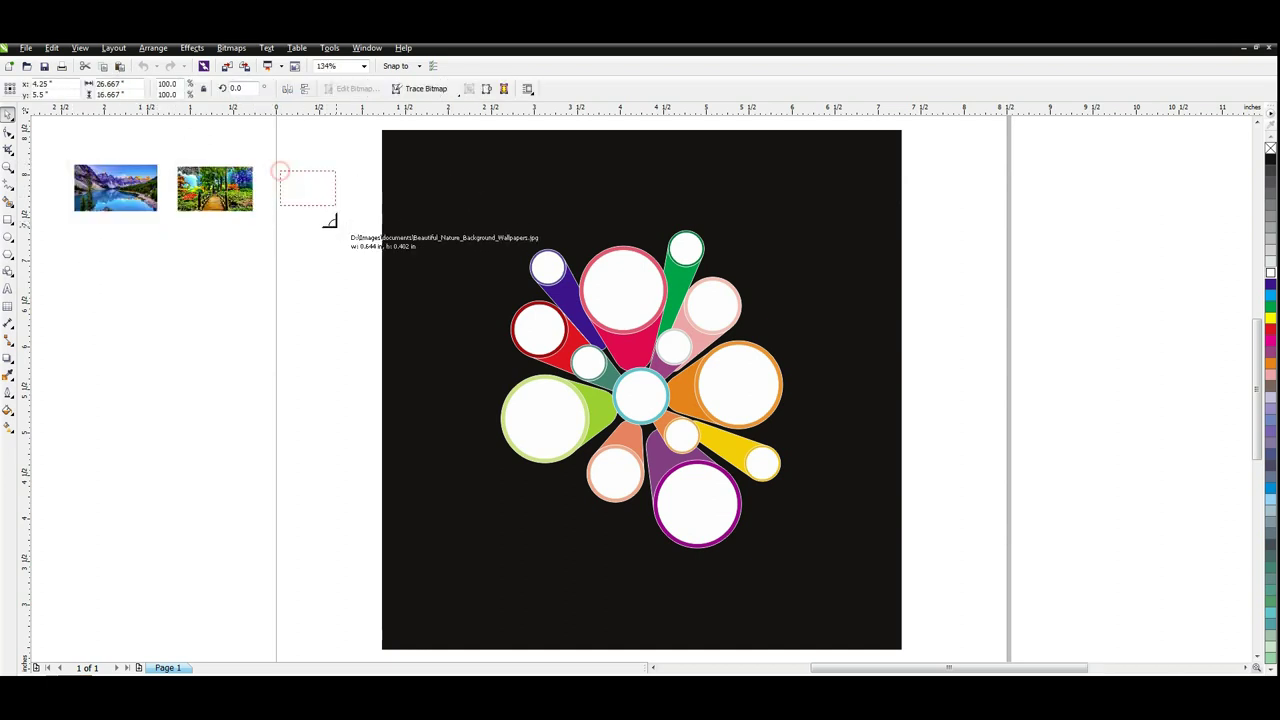
pyautogui.click(280, 171)
pyautogui.click(77, 229)
pyautogui.click(191, 247)
pyautogui.click(280, 248)
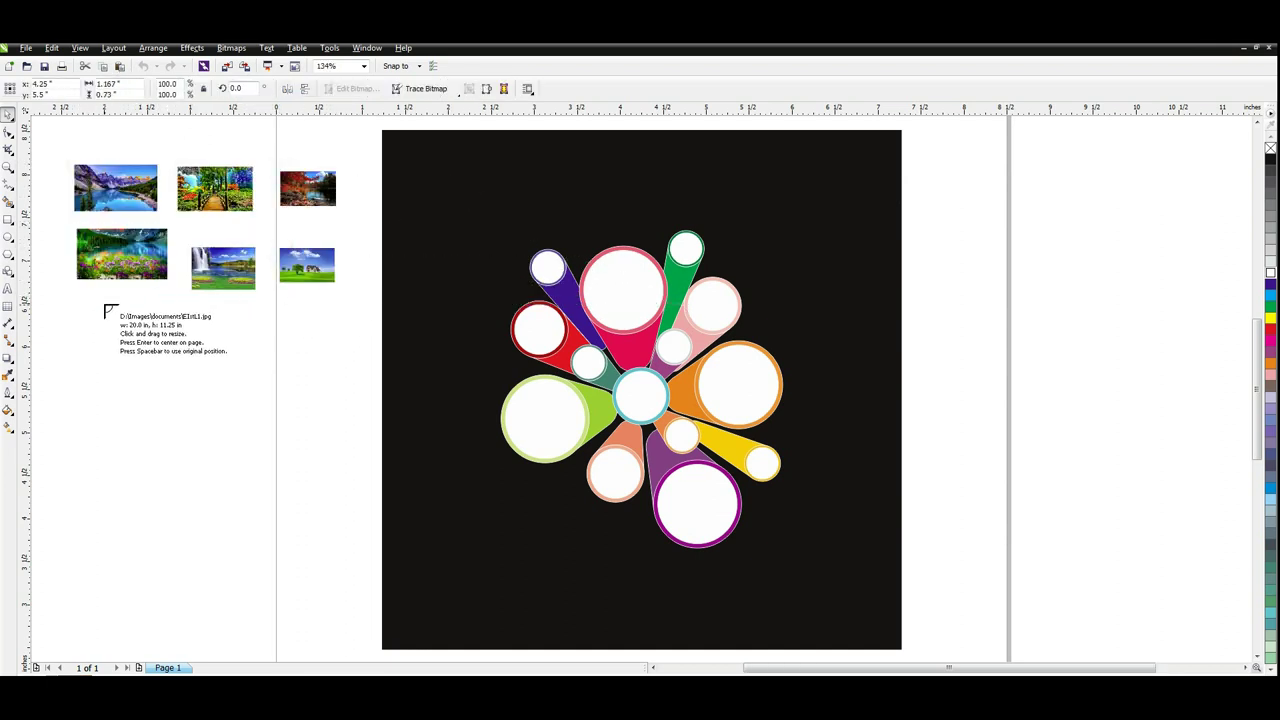
# Place the remaining eight imported images as small thumbnails in three rows below the first six
pyautogui.click(104, 305)
pyautogui.click(203, 318)
pyautogui.click(62, 382)
pyautogui.click(194, 384)
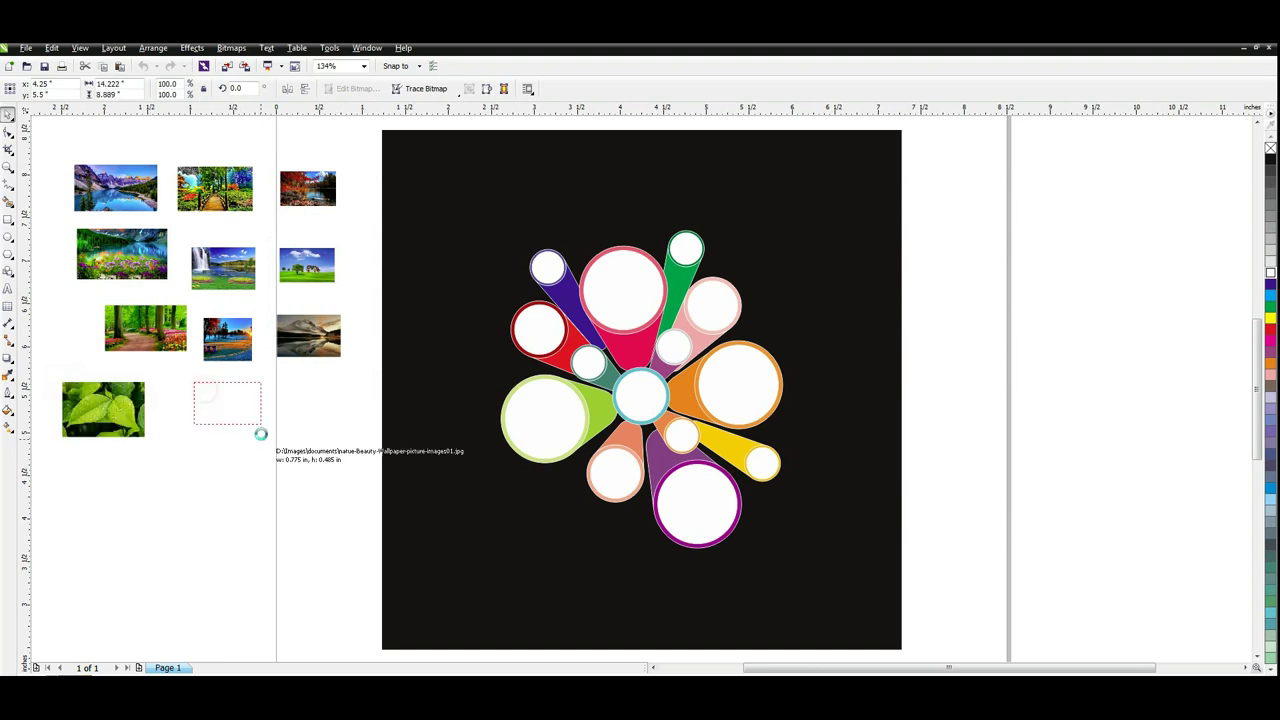
pyautogui.click(275, 386)
pyautogui.click(84, 463)
pyautogui.click(170, 460)
pyautogui.click(290, 531)
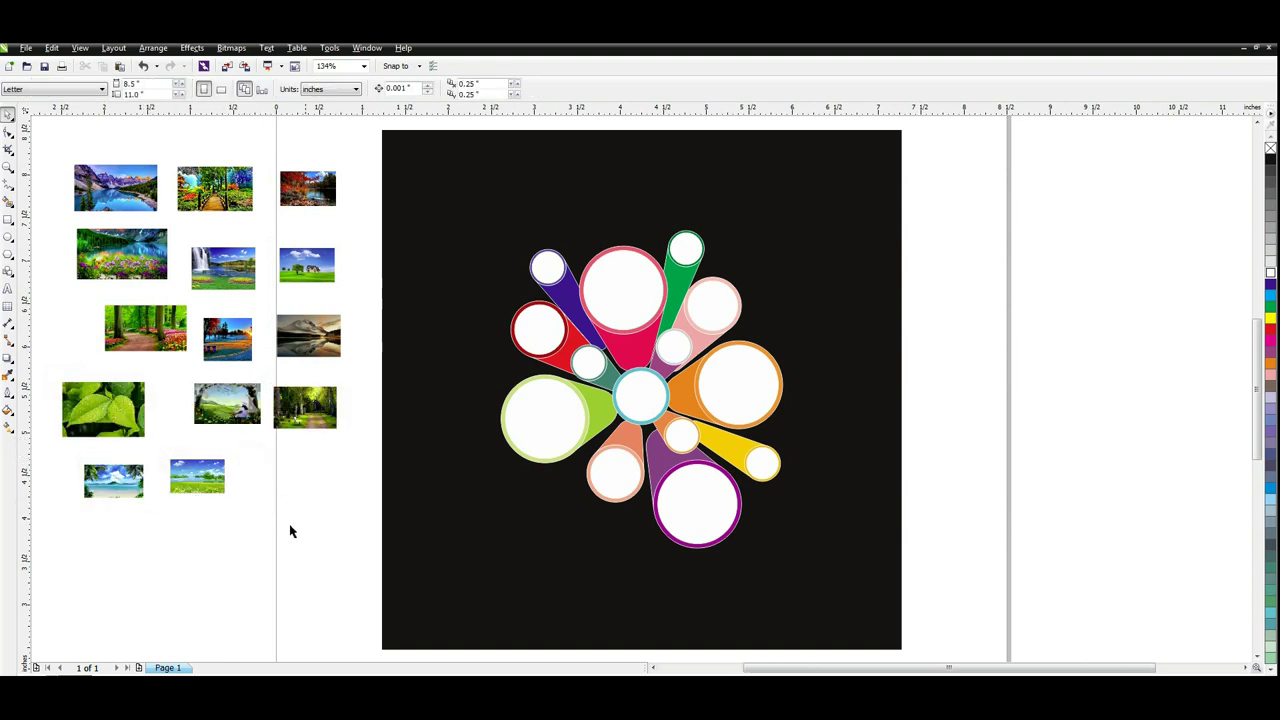
# PowerClip the mountain lake image inside the top large circle and the flower lake image inside the upper-right medium circle
pyautogui.click(129, 196)
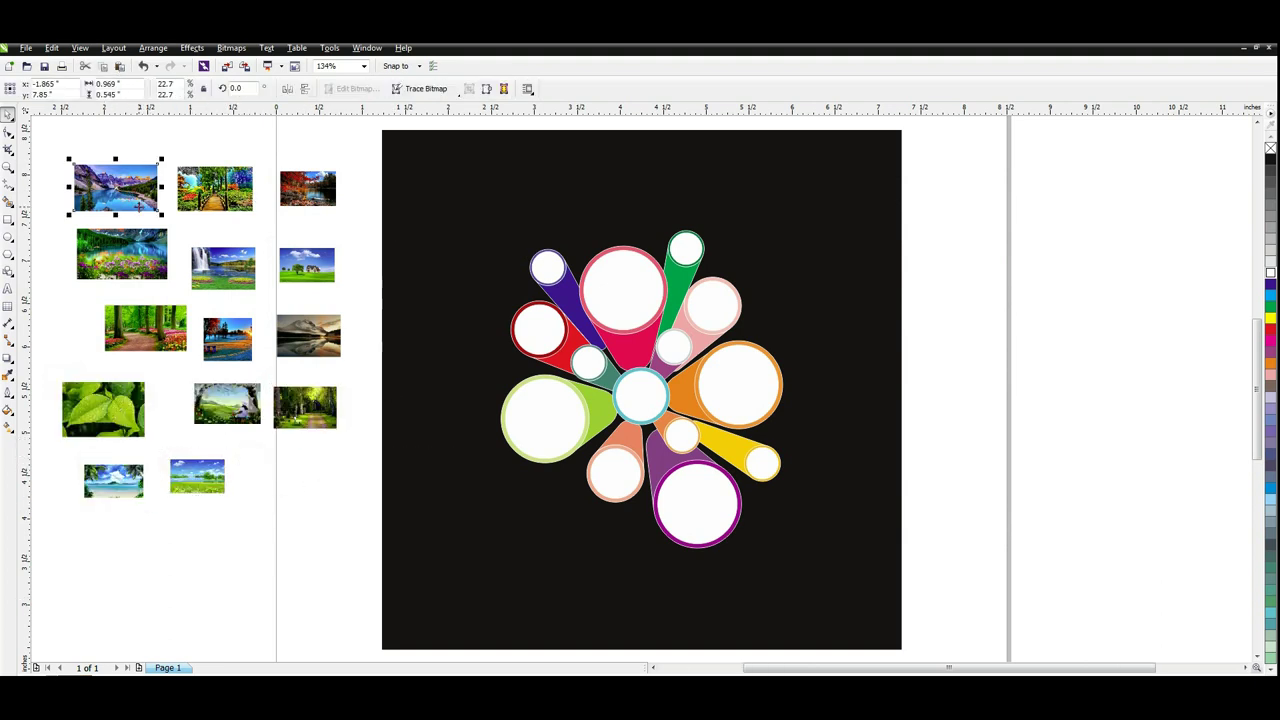
pyautogui.click(152, 48)
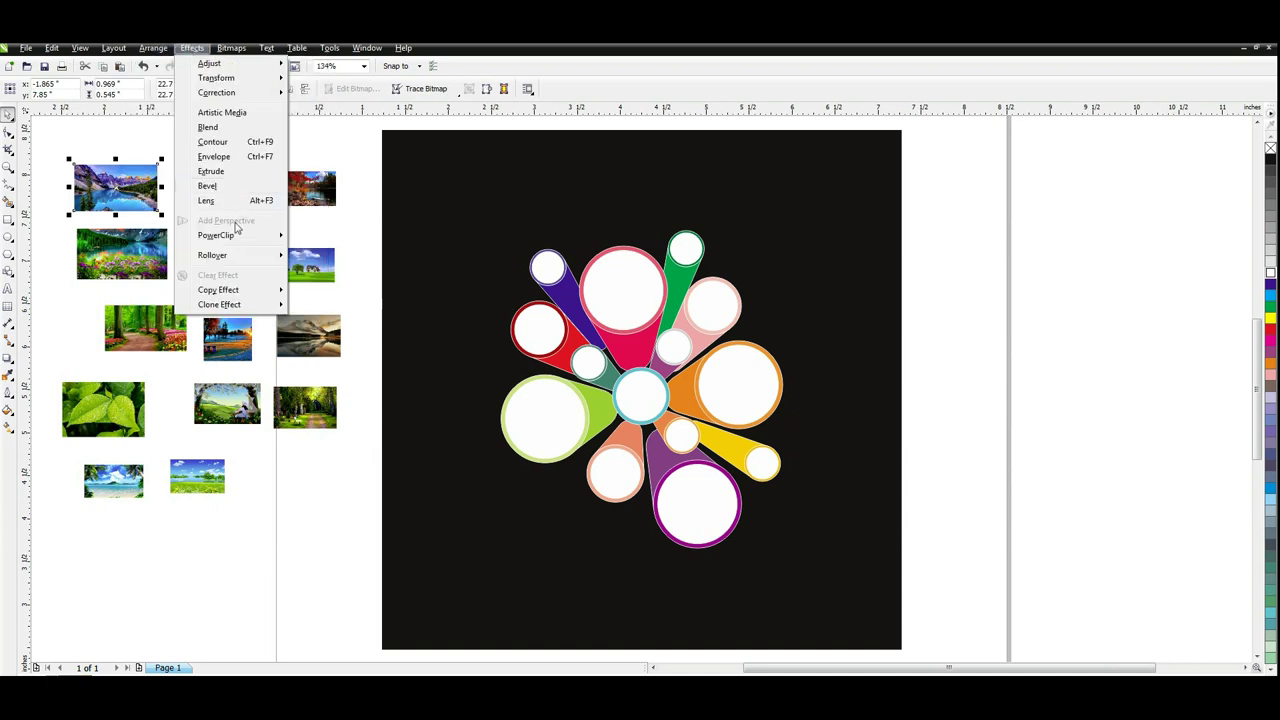
pyautogui.moveTo(249, 237)
pyautogui.click(330, 237)
pyautogui.click(622, 265)
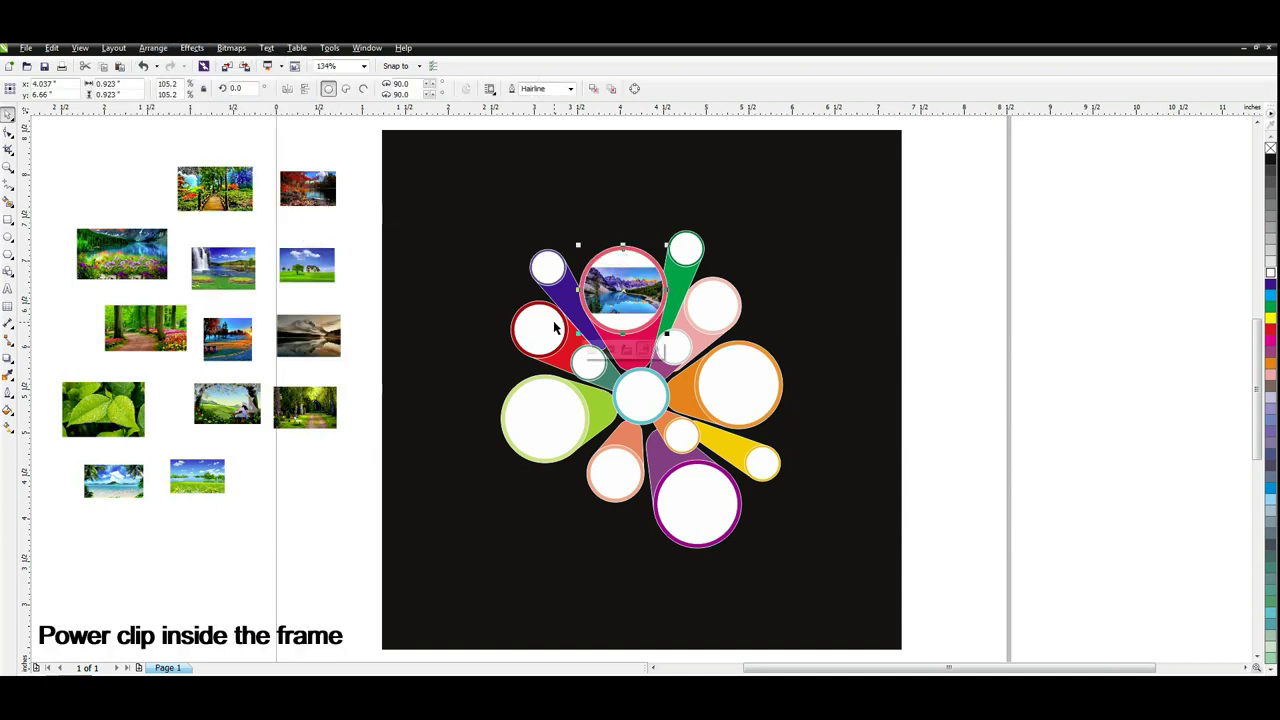
pyautogui.click(121, 253)
pyautogui.click(192, 48)
pyautogui.click(330, 237)
pyautogui.click(712, 305)
# PowerClip the waterfall image inside the right large circle and the sunset park image inside the bottom large circle
pyautogui.click(243, 272)
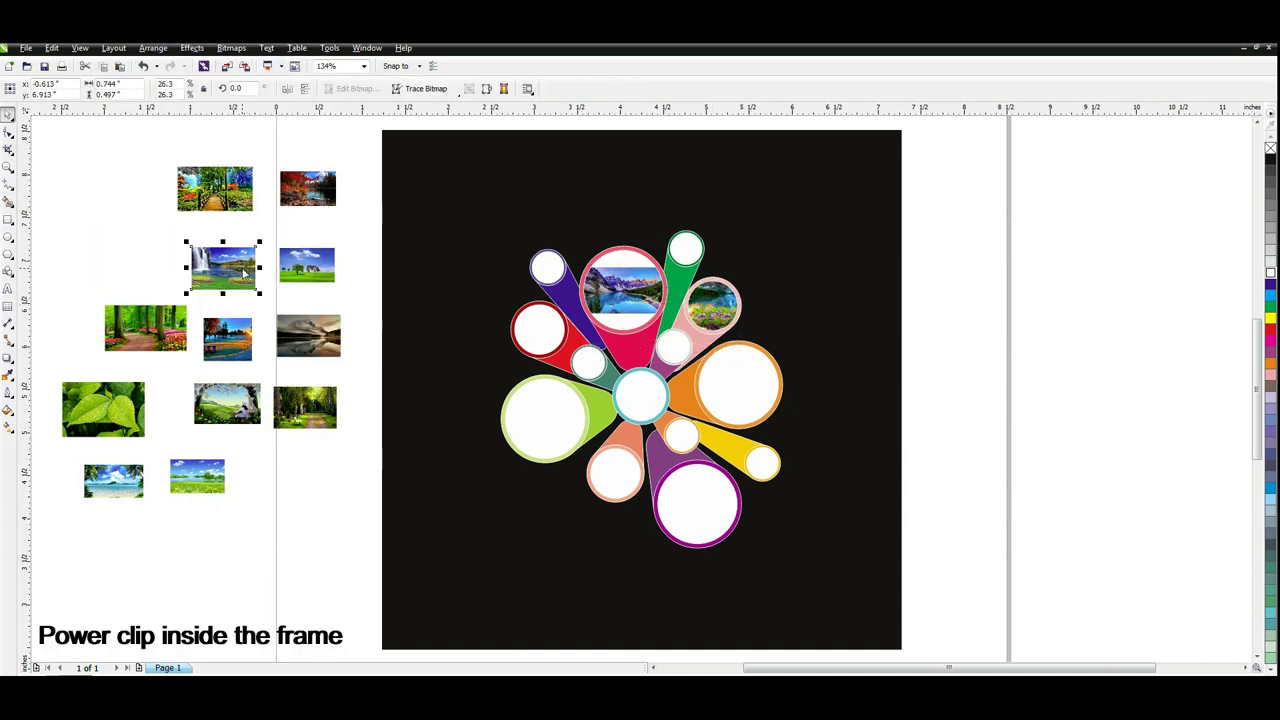
pyautogui.click(192, 48)
pyautogui.click(330, 237)
pyautogui.click(729, 368)
pyautogui.click(227, 338)
pyautogui.click(192, 48)
pyautogui.click(330, 237)
pyautogui.click(697, 505)
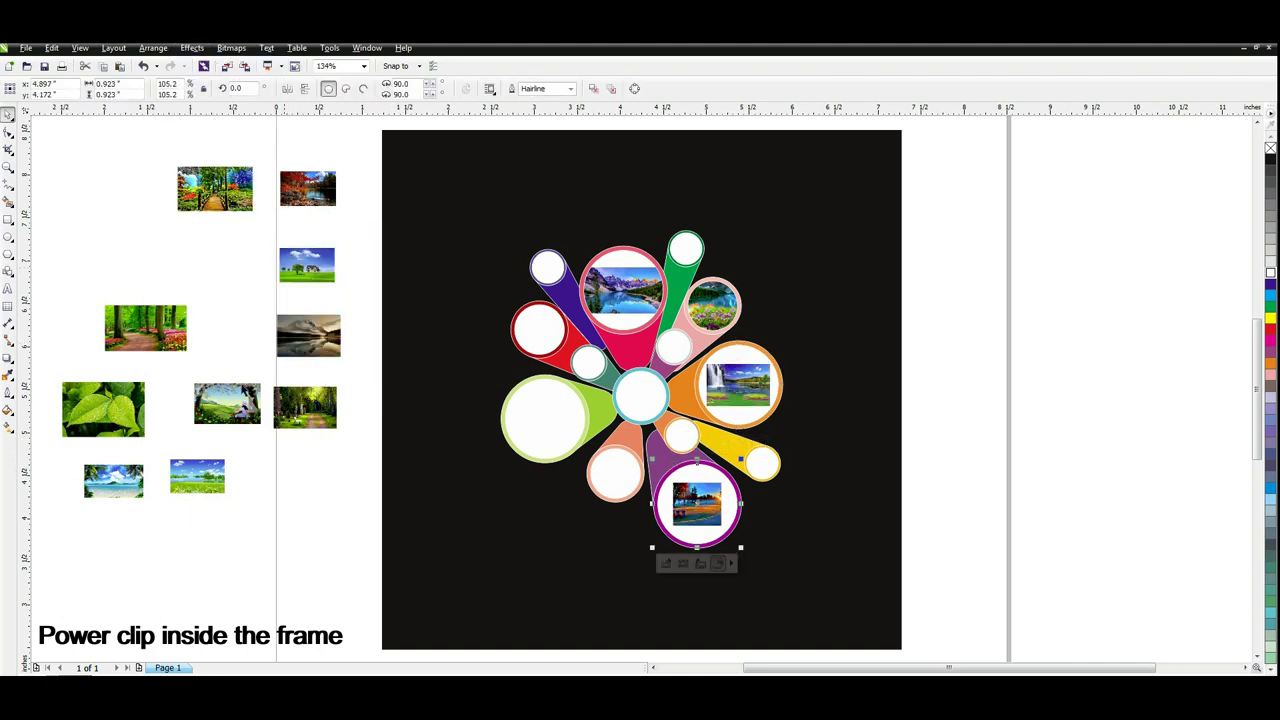
# PowerClip the forest path with tulips inside the left large circle and the green leaves inside the red-ringed medium circle
pyautogui.click(145, 328)
pyautogui.click(192, 48)
pyautogui.click(330, 237)
pyautogui.click(541, 420)
pyautogui.click(103, 409)
pyautogui.click(192, 48)
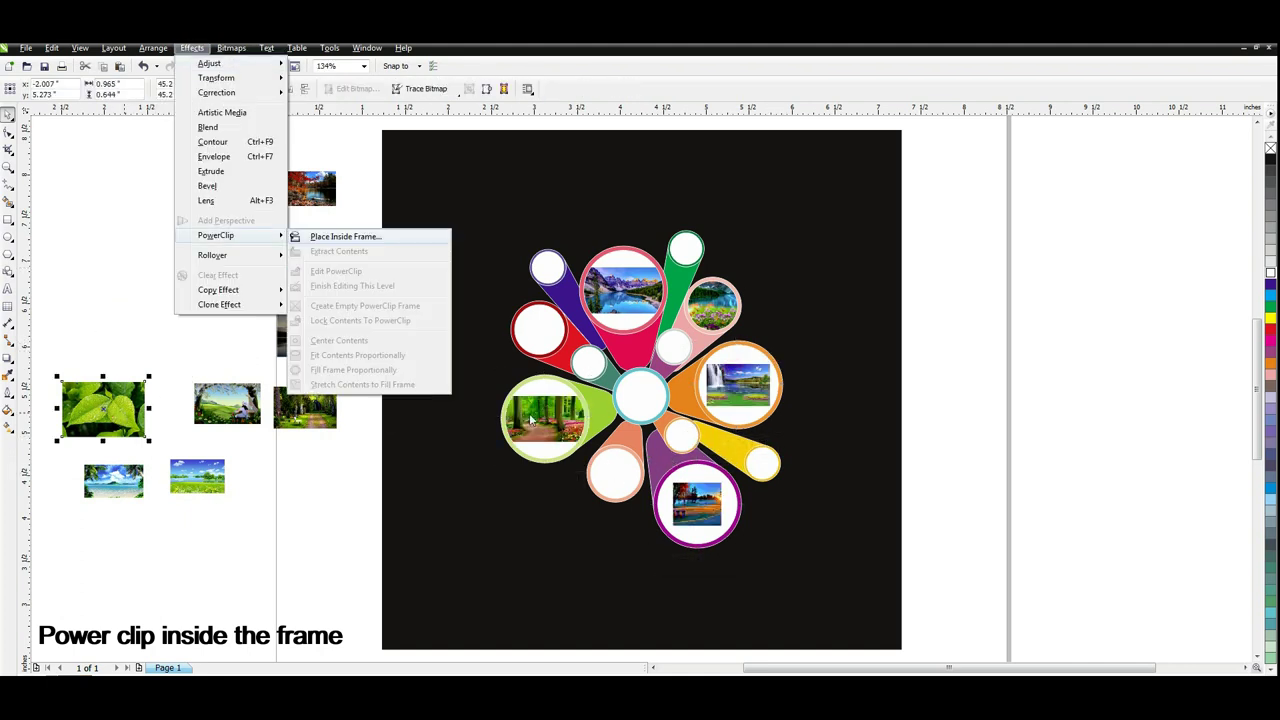
pyautogui.click(330, 237)
pyautogui.click(540, 330)
# PowerClip the green meadow image inside the central circle and the tree-lined park path inside the salmon-ringed lower-left circle
pyautogui.click(227, 403)
pyautogui.click(192, 48)
pyautogui.click(330, 237)
pyautogui.click(640, 397)
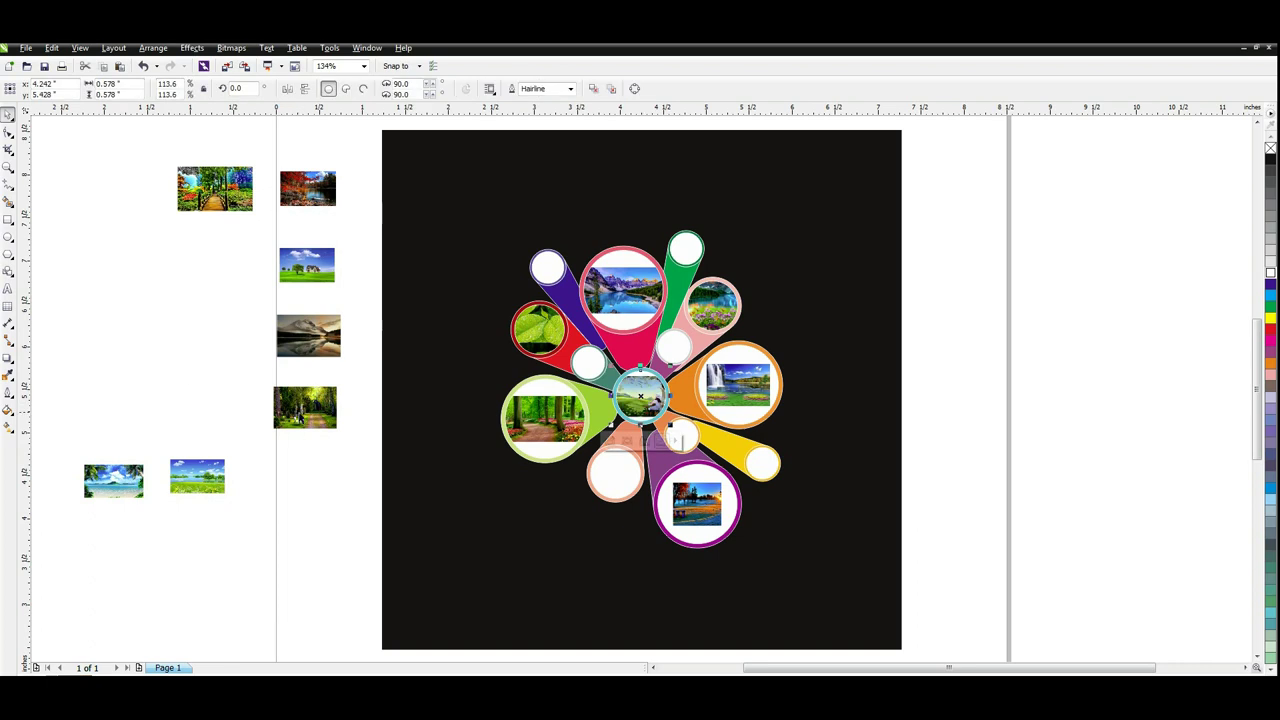
pyautogui.click(305, 407)
pyautogui.click(192, 48)
pyautogui.click(330, 237)
pyautogui.click(615, 470)
# PowerClip the grey lake image inside the small circle below the centre and the house image inside the one above it
pyautogui.click(308, 335)
pyautogui.click(192, 48)
pyautogui.click(330, 237)
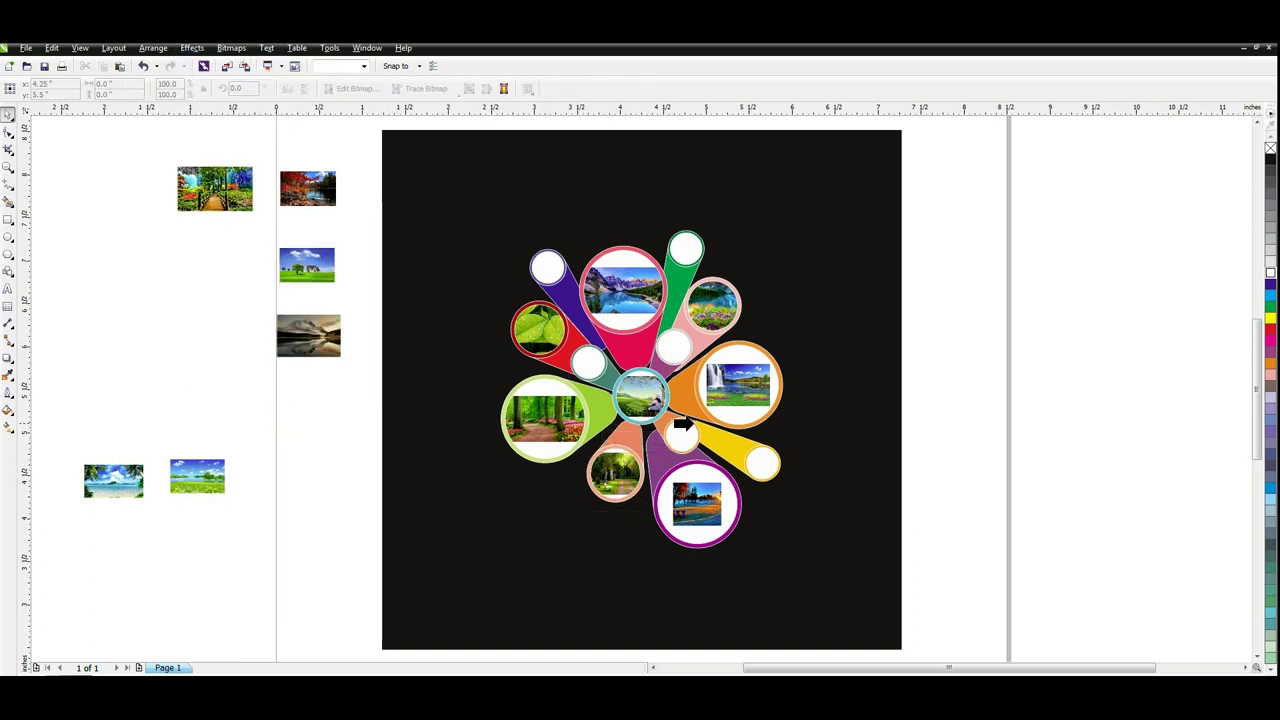
pyautogui.click(682, 425)
pyautogui.click(306, 265)
pyautogui.click(192, 48)
pyautogui.click(330, 237)
pyautogui.click(673, 345)
# PowerClip the autumn lake image inside the teal-ringed small circle and the garden bridge image inside the green-ringed small circle
pyautogui.click(308, 188)
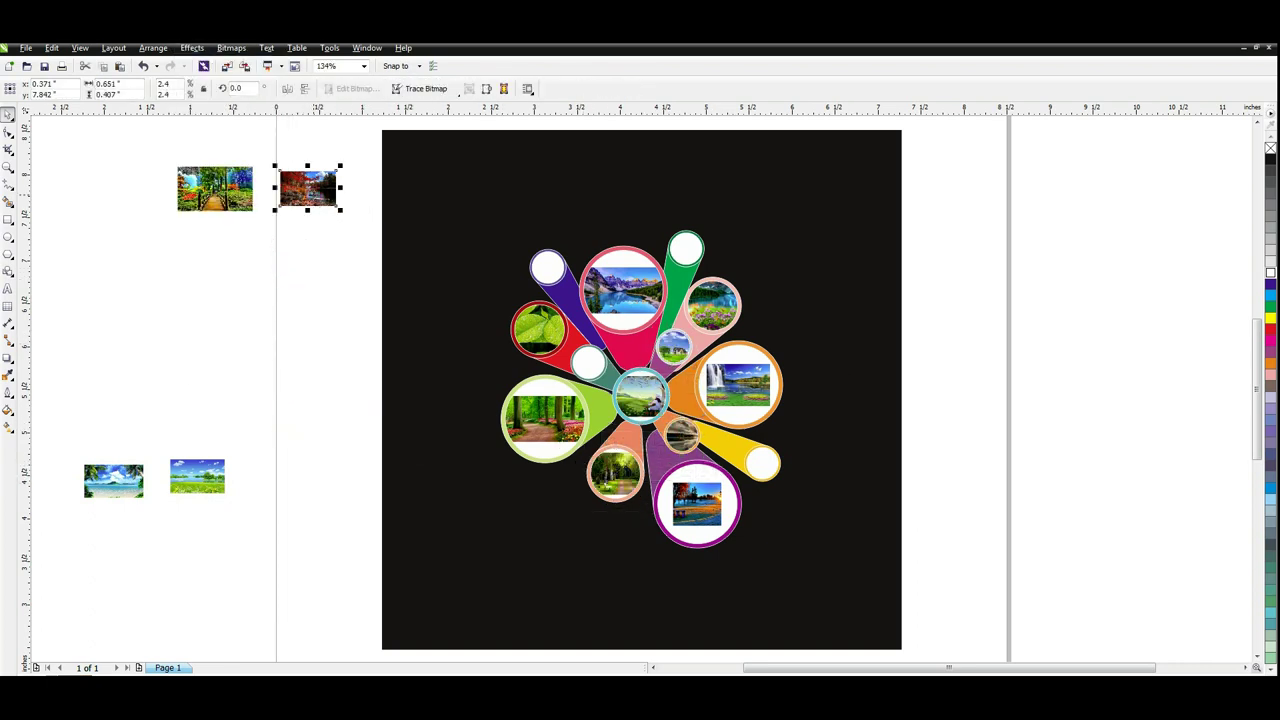
pyautogui.click(192, 48)
pyautogui.click(330, 237)
pyautogui.click(589, 363)
pyautogui.click(216, 189)
pyautogui.click(192, 48)
pyautogui.click(330, 237)
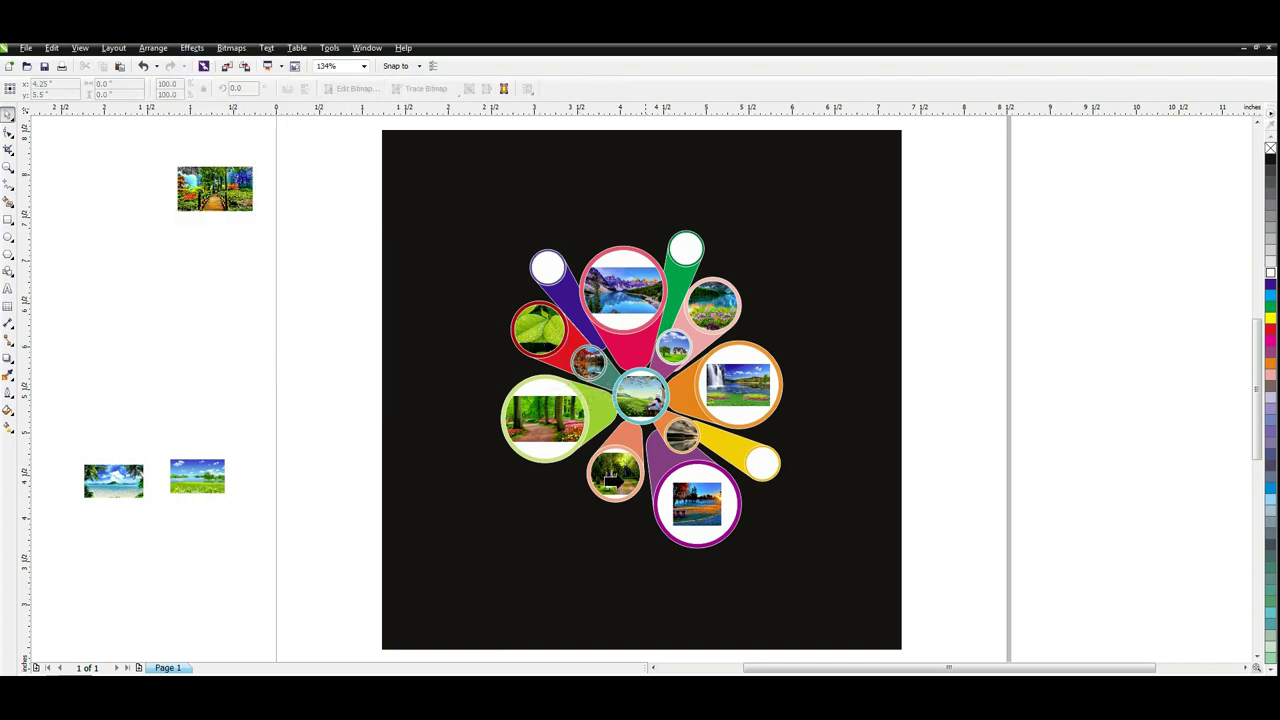
pyautogui.click(684, 250)
# PowerClip the lakeside meadow inside the upper-left small circle and the tropical beach inside the yellow-ringed lower-right small circle
pyautogui.click(197, 476)
pyautogui.click(192, 48)
pyautogui.click(330, 237)
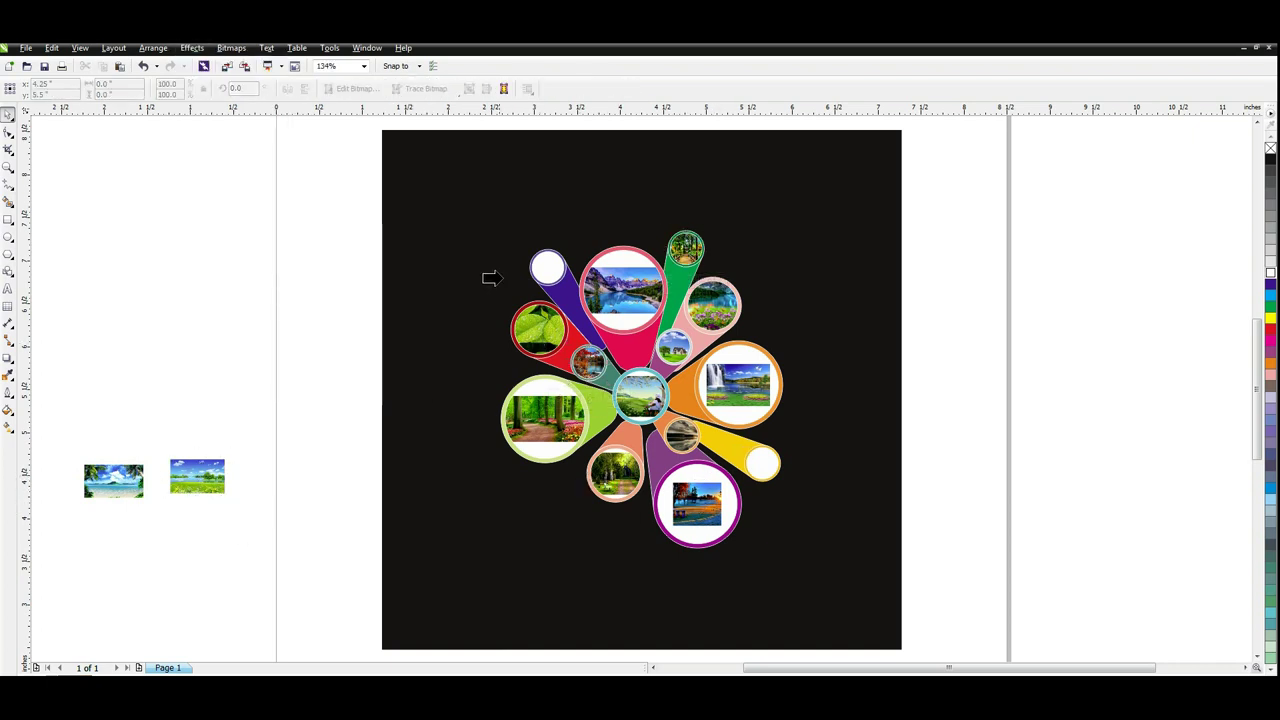
pyautogui.click(547, 267)
pyautogui.click(210, 331)
pyautogui.click(113, 481)
pyautogui.click(192, 48)
pyautogui.click(330, 237)
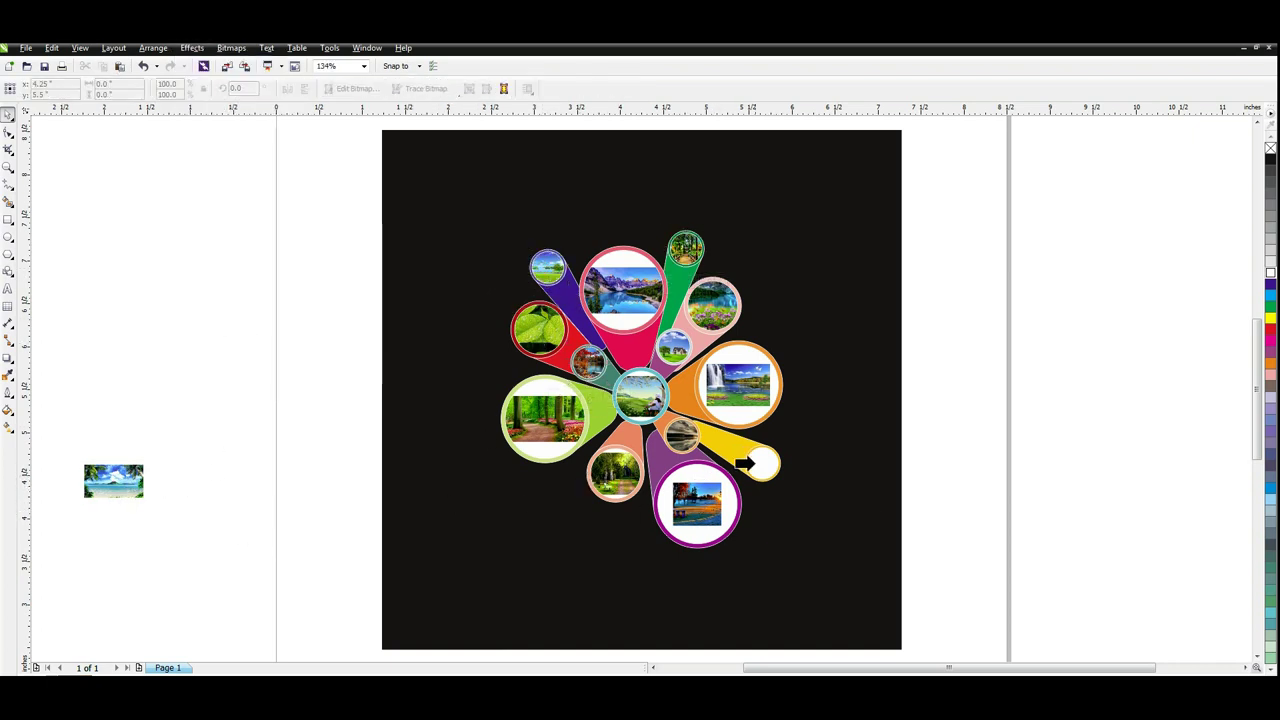
pyautogui.click(762, 462)
# Edit the top large circle's PowerClip contents, stretching and enlarging the mountain lake image until it fills the circle
pyautogui.press('F2')
pyautogui.moveTo(474, 217); pyautogui.dragTo(820, 418)
pyautogui.click(618, 300)
pyautogui.click(650, 457)
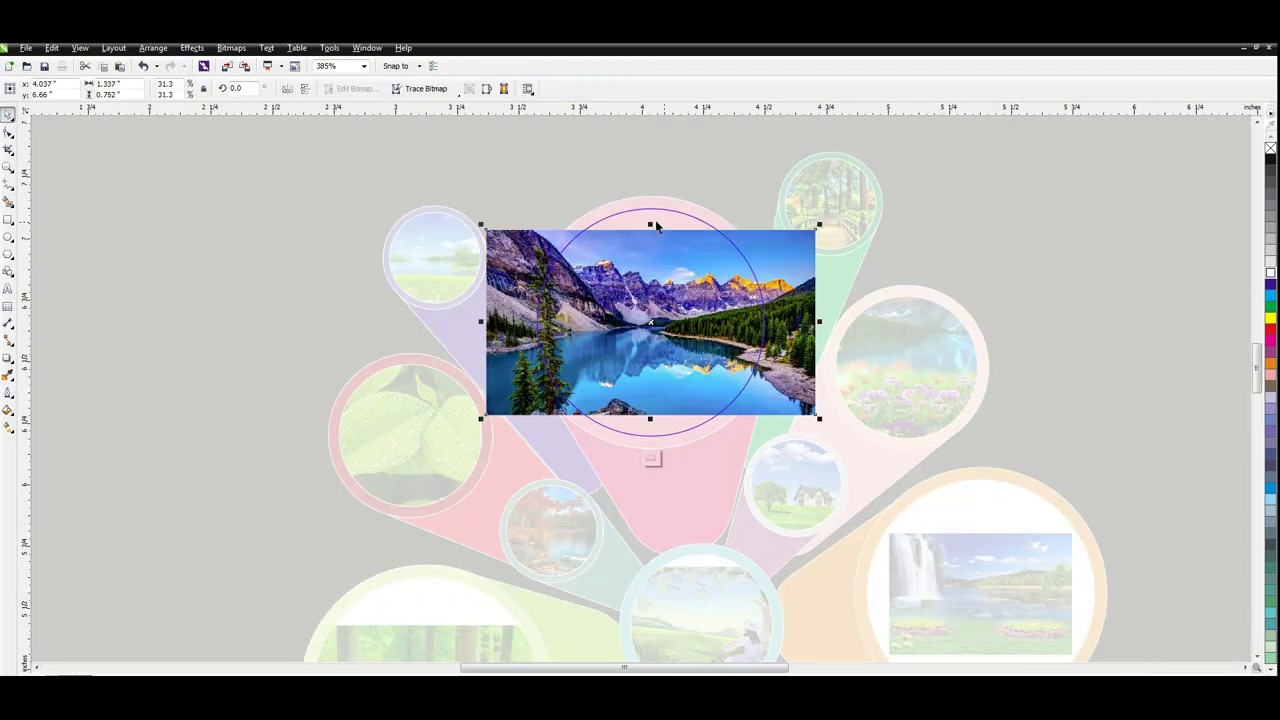
pyautogui.moveTo(654, 229); pyautogui.dragTo(662, 206)
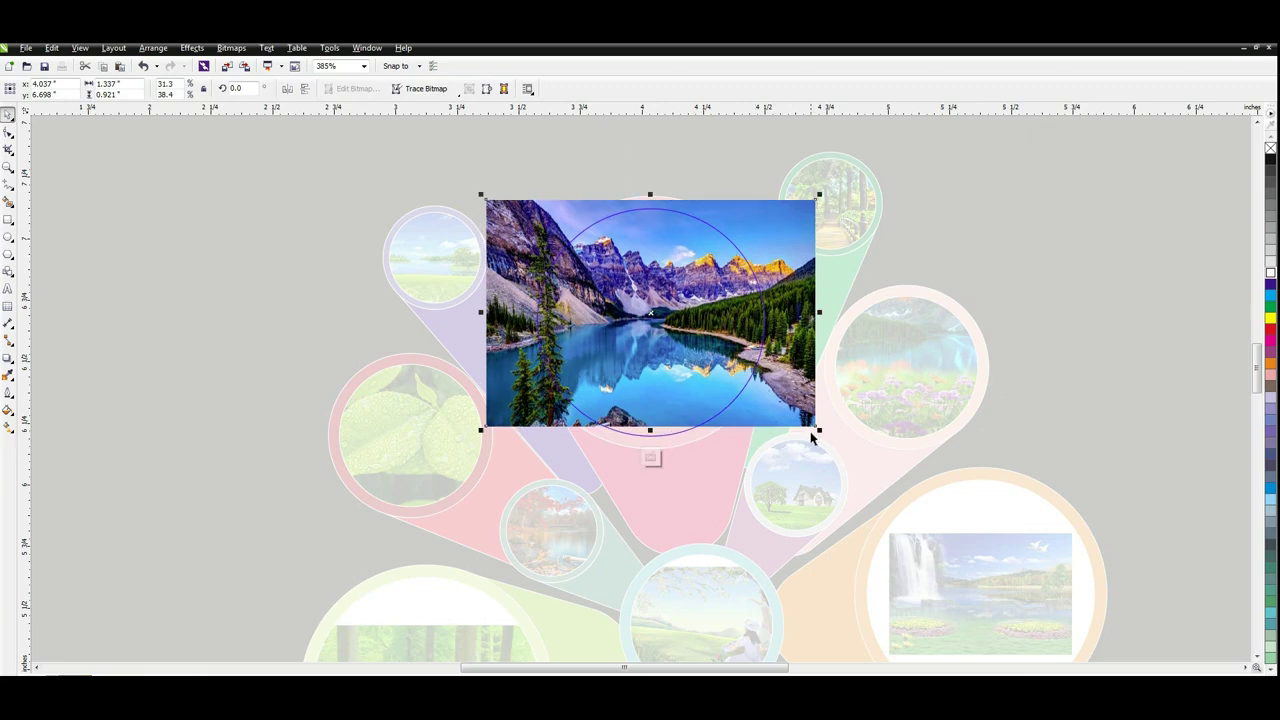
pyautogui.moveTo(818, 432); pyautogui.dragTo(849, 456)
pyautogui.keyDown('ctrl'); pyautogui.click(893, 347); pyautogui.keyUp('ctrl')
pyautogui.keyDown('ctrl'); pyautogui.click(855, 188); pyautogui.keyUp('ctrl')
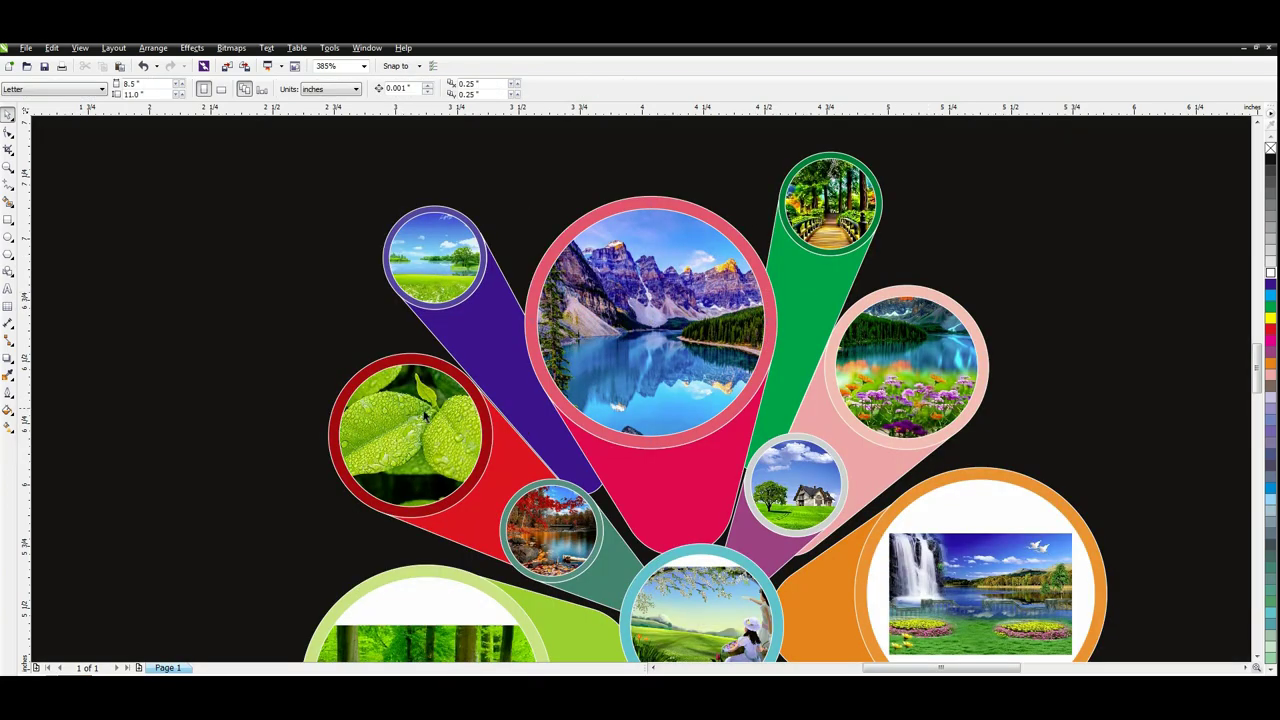
# Edit the central circle's PowerClip contents and enlarge the meadow image to fill the circle
pyautogui.keyDown('ctrl'); pyautogui.click(688, 608); pyautogui.keyUp('ctrl')
pyautogui.doubleClick(1257, 656)
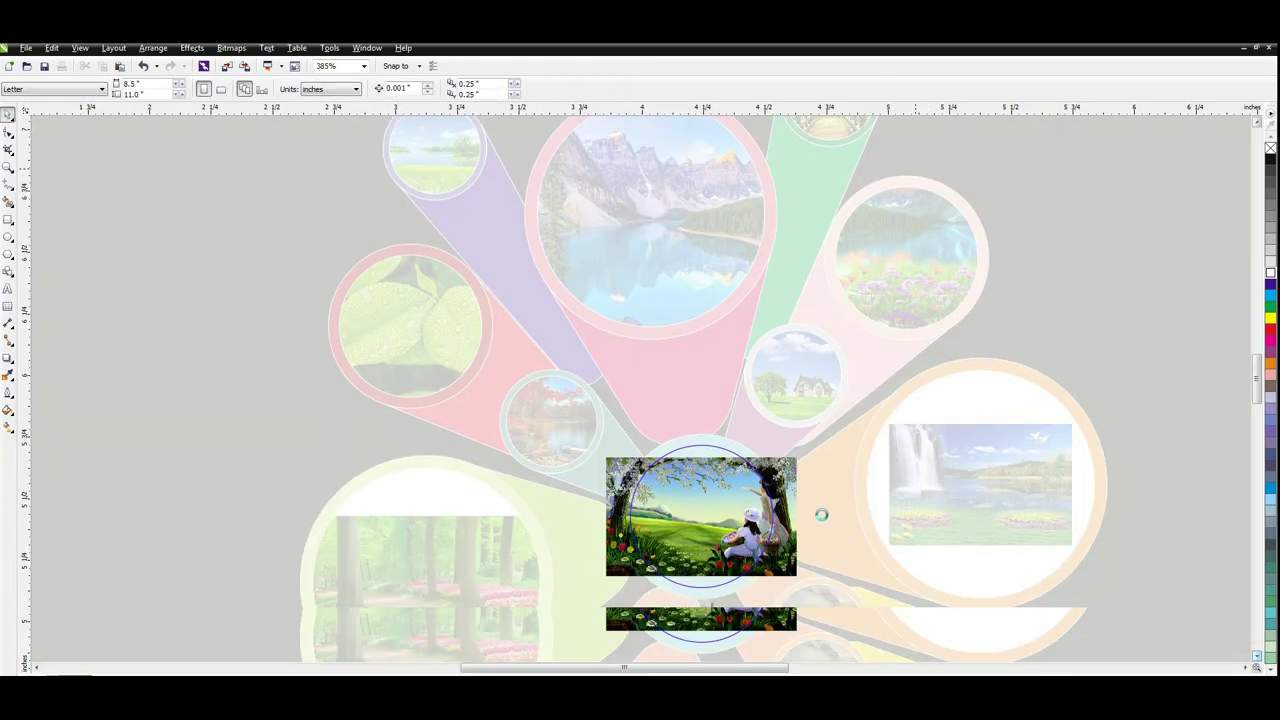
pyautogui.click(790, 540)
pyautogui.moveTo(800, 580); pyautogui.dragTo(825, 595)
pyautogui.keyDown('ctrl'); pyautogui.click(919, 448); pyautogui.keyUp('ctrl')
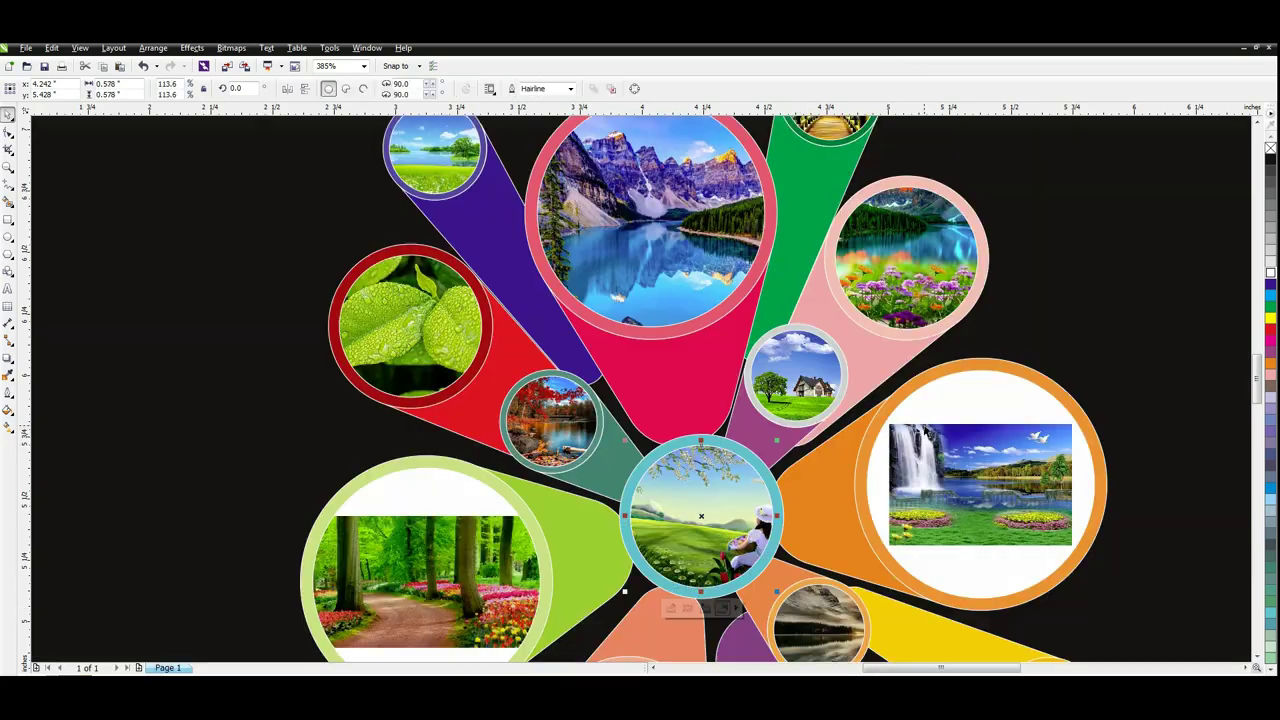
# Edit the salmon-ringed lower-left circle's PowerClip contents and enlarge the park path image to fill the circle
pyautogui.press('F4')
pyautogui.click(975, 386)
pyautogui.press('z')
pyautogui.moveTo(505, 404); pyautogui.dragTo(842, 573)
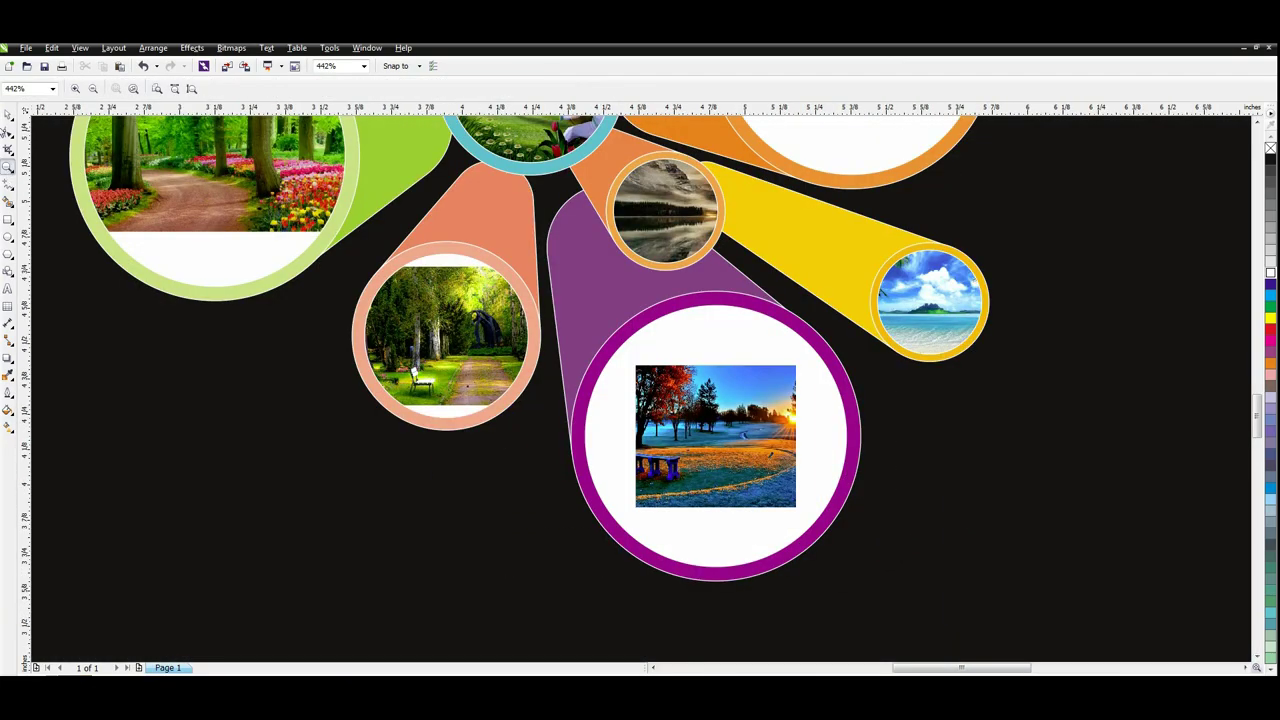
pyautogui.press('space')
pyautogui.keyDown('ctrl'); pyautogui.click(447, 342); pyautogui.keyUp('ctrl')
pyautogui.click(447, 342)
pyautogui.moveTo(554, 406); pyautogui.dragTo(577, 430)
pyautogui.keyDown('ctrl'); pyautogui.click(477, 474); pyautogui.keyUp('ctrl')
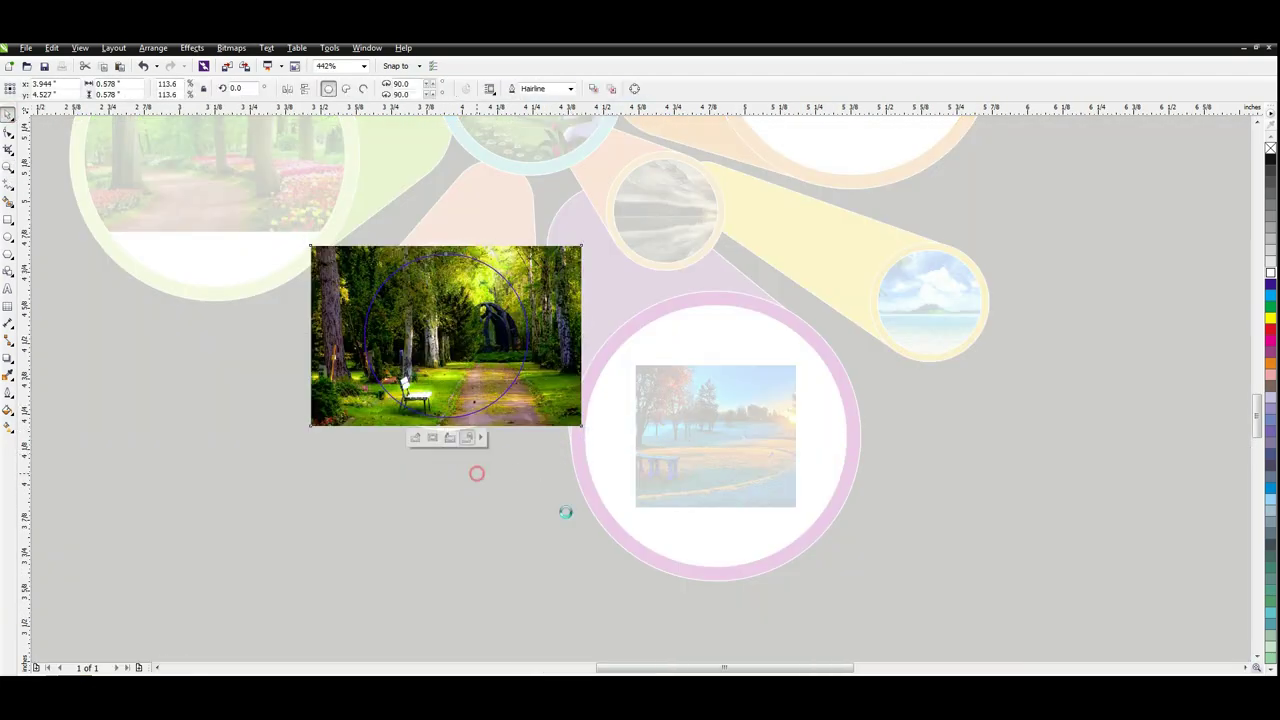
# Edit the bottom large circle's PowerClip contents and enlarge the sunset park image to about 1.24 by 1.1 inches
pyautogui.keyDown('ctrl'); pyautogui.click(720, 460); pyautogui.keyUp('ctrl')
pyautogui.moveTo(802, 513); pyautogui.dragTo(900, 592)
pyautogui.keyDown('ctrl'); pyautogui.click(971, 483); pyautogui.keyUp('ctrl')
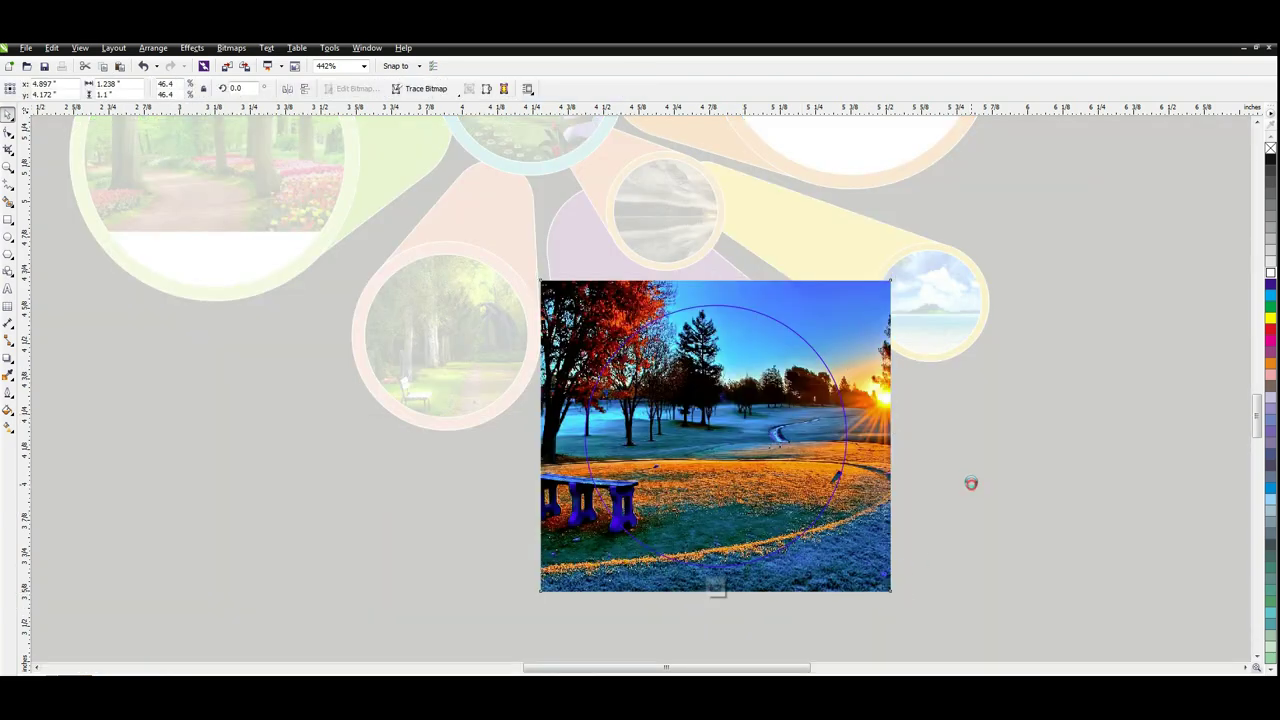
# Edit the lime-ringed left circle's PowerClip contents and enlarge the forest path image to about 1.84 by 1.04 inches
pyautogui.press('F4')
pyautogui.keyDown('ctrl'); pyautogui.click(553, 412); pyautogui.keyUp('ctrl')
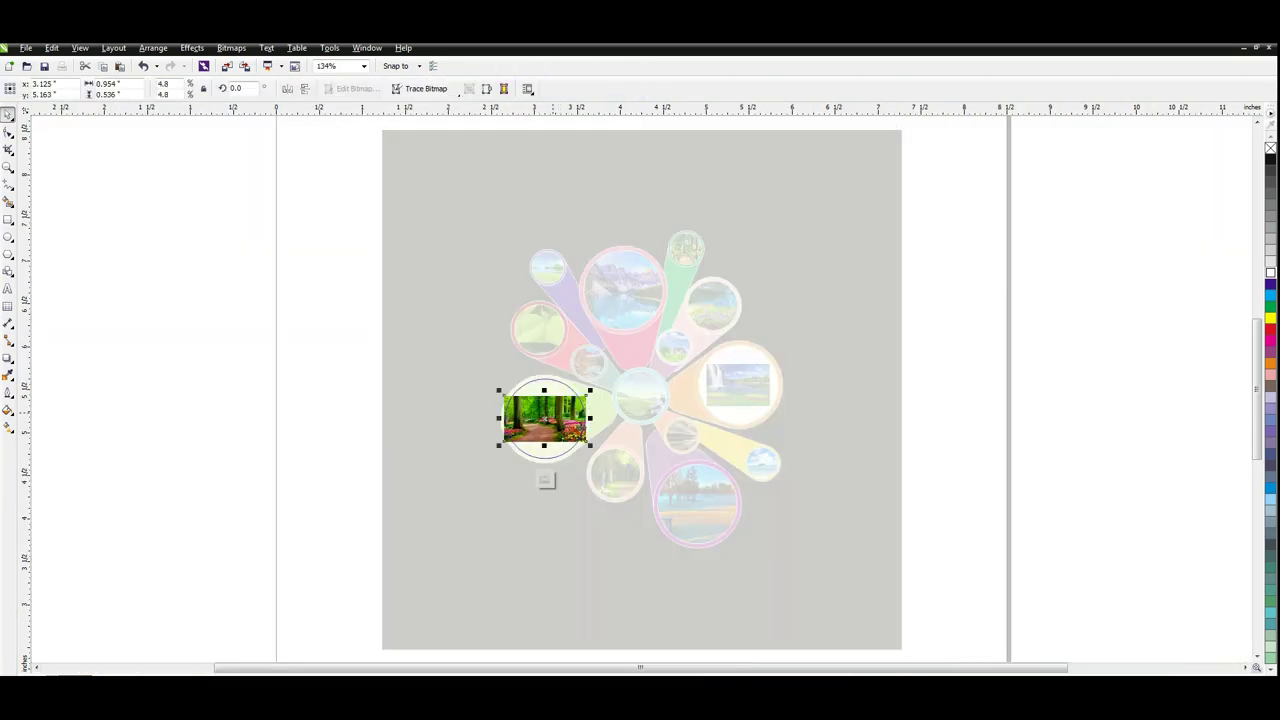
pyautogui.moveTo(590, 445); pyautogui.dragTo(620, 462)
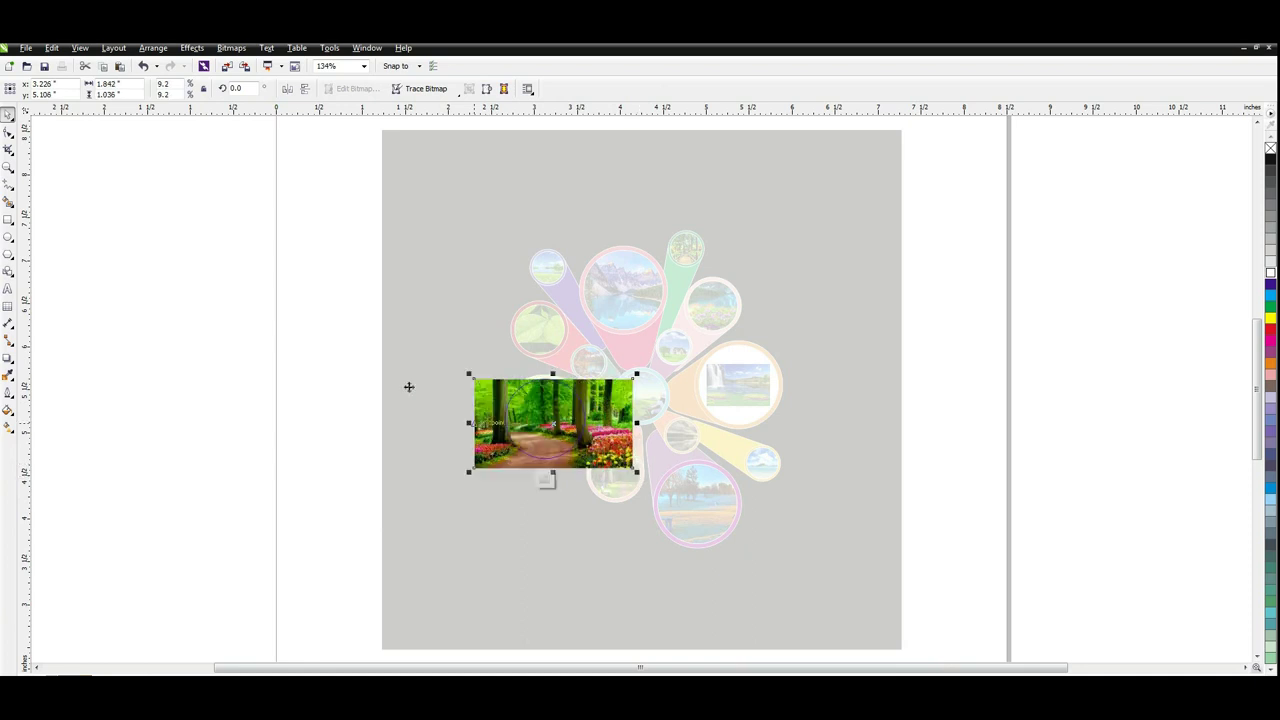
pyautogui.click(962, 338)
# Edit the orange-ringed right circle's PowerClip contents and enlarge the waterfall lake image to fill the circle
pyautogui.click(738, 385)
pyautogui.click(740, 445)
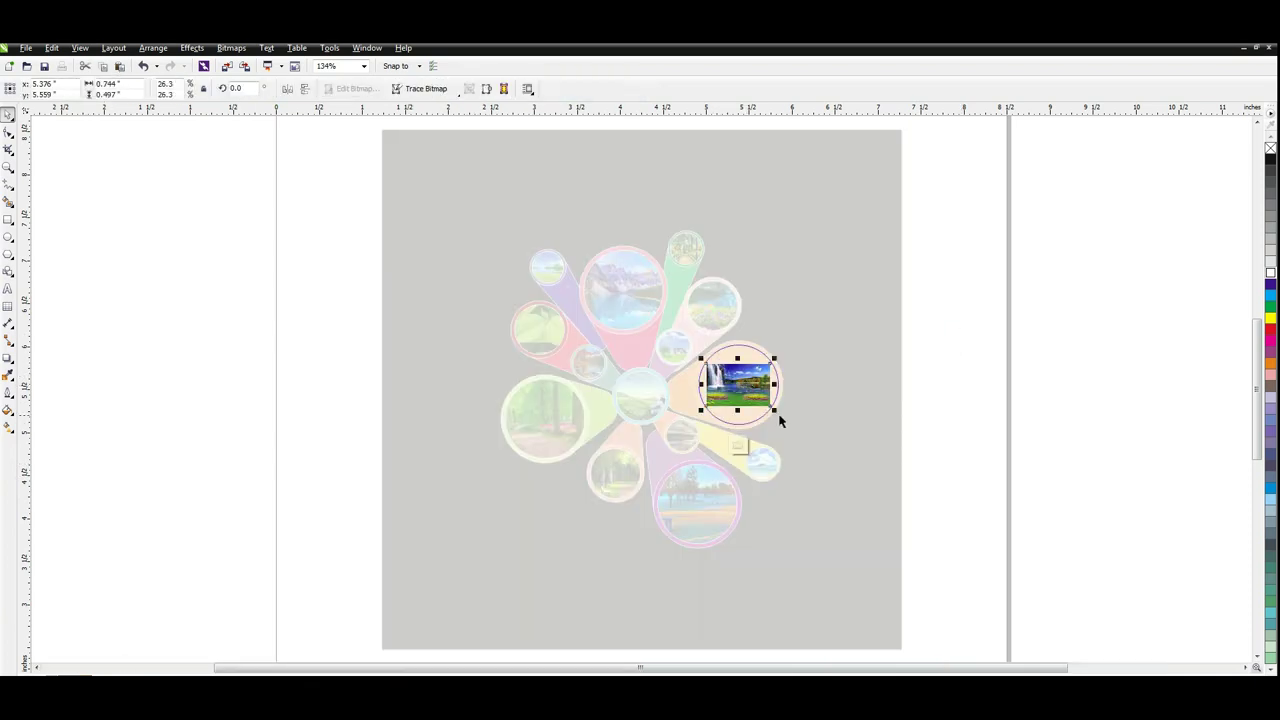
pyautogui.click(956, 368)
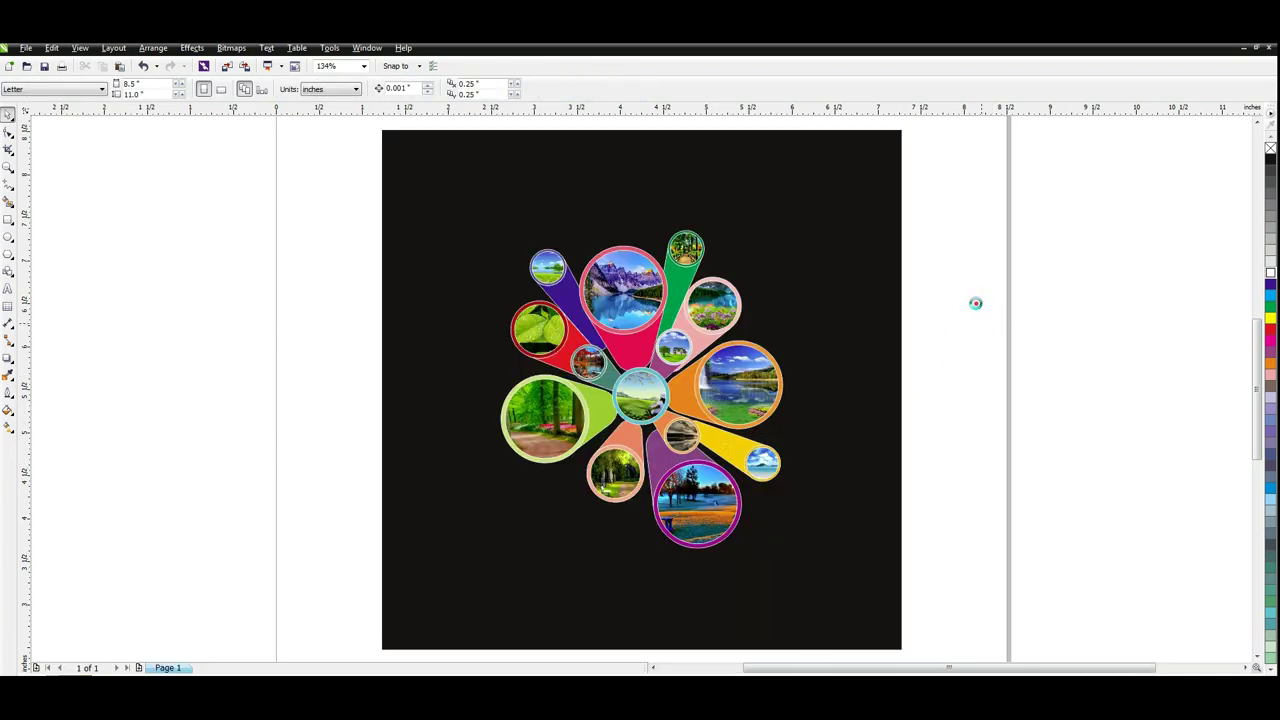
# Remove the thin outlines from all shapes in the circle cluster
pyautogui.press('z')
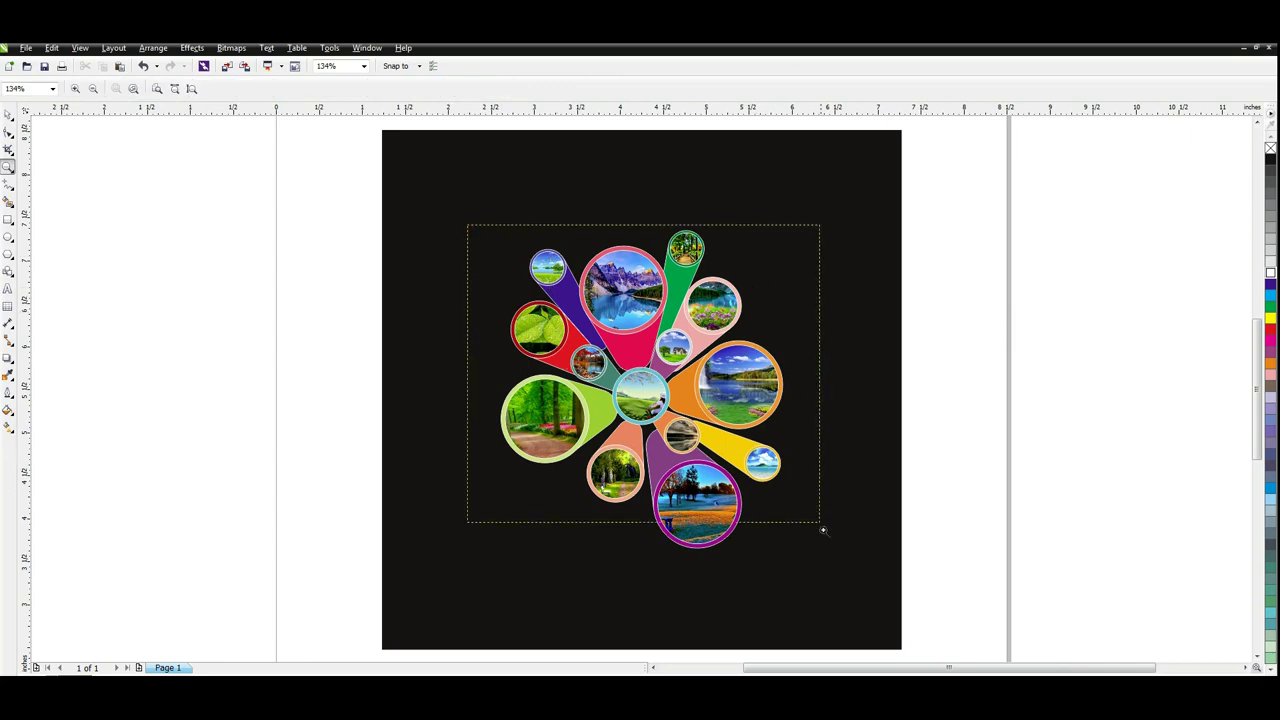
pyautogui.moveTo(823, 531); pyautogui.dragTo(838, 547)
pyautogui.press('F3')
pyautogui.click(6, 110)
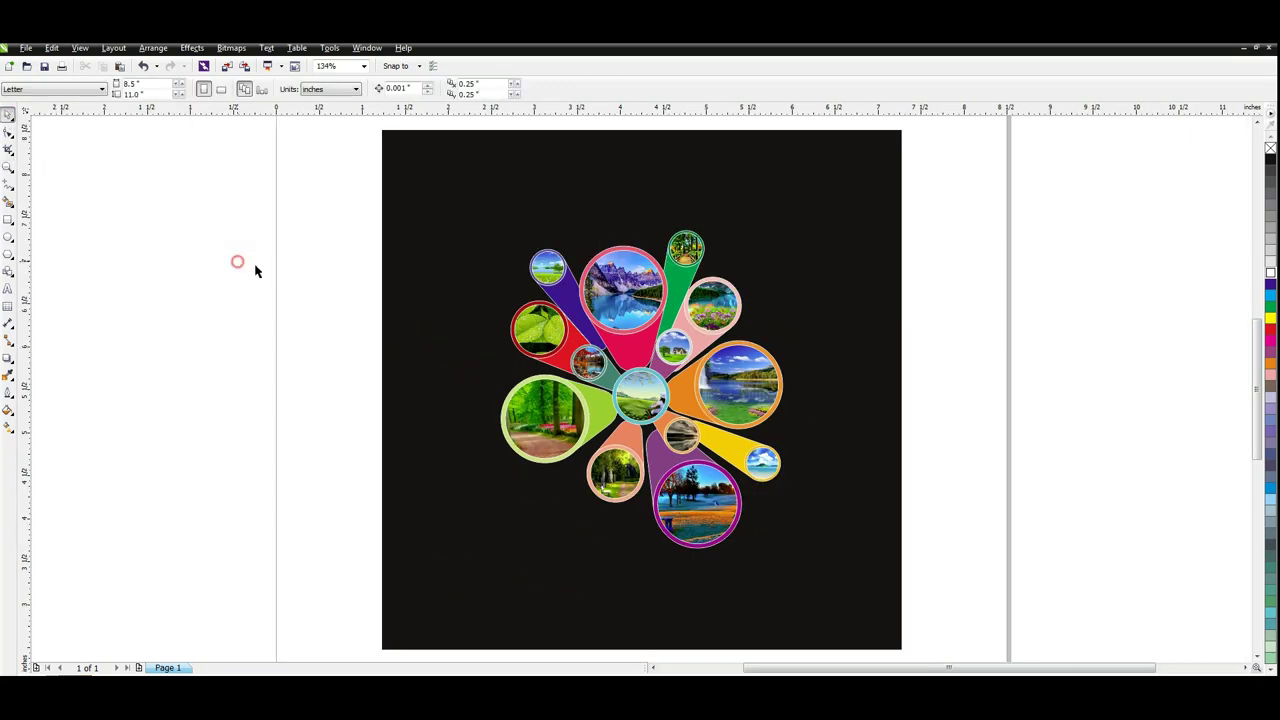
pyautogui.moveTo(320, 200); pyautogui.dragTo(900, 566)
pyautogui.click(1100, 187)
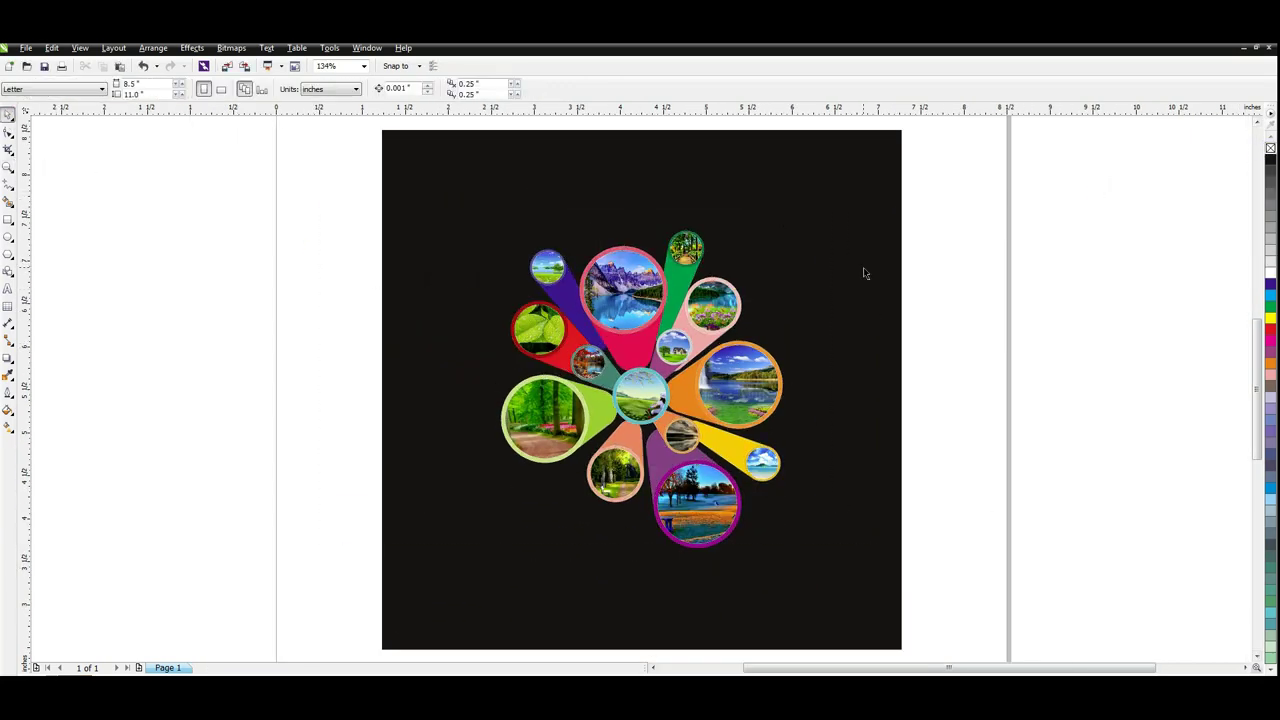
# Place a copy of the top mountain lake photo circle on the empty black area to the left of the cluster
pyautogui.press('z')
pyautogui.moveTo(624, 293); pyautogui.dragTo(477, 227)
pyautogui.moveTo(795, 436); pyautogui.dragTo(795, 436)
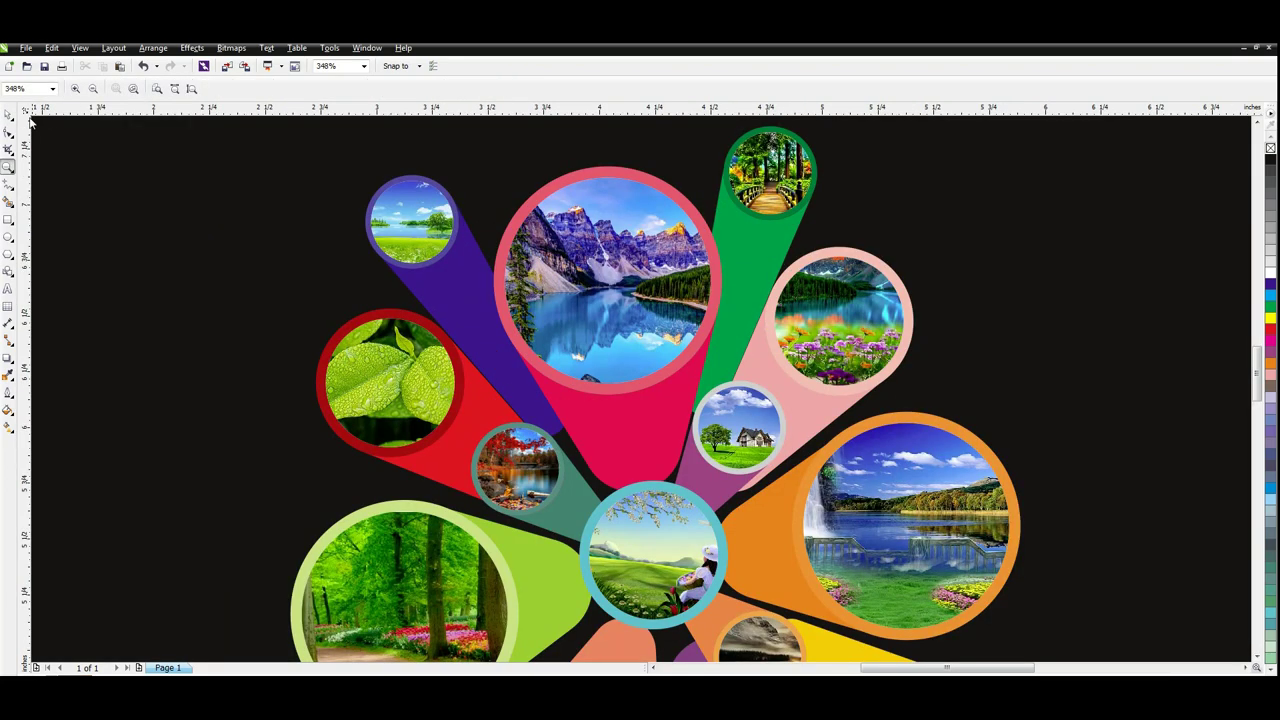
pyautogui.click(8, 114)
pyautogui.moveTo(603, 251); pyautogui.dragTo(178, 261)
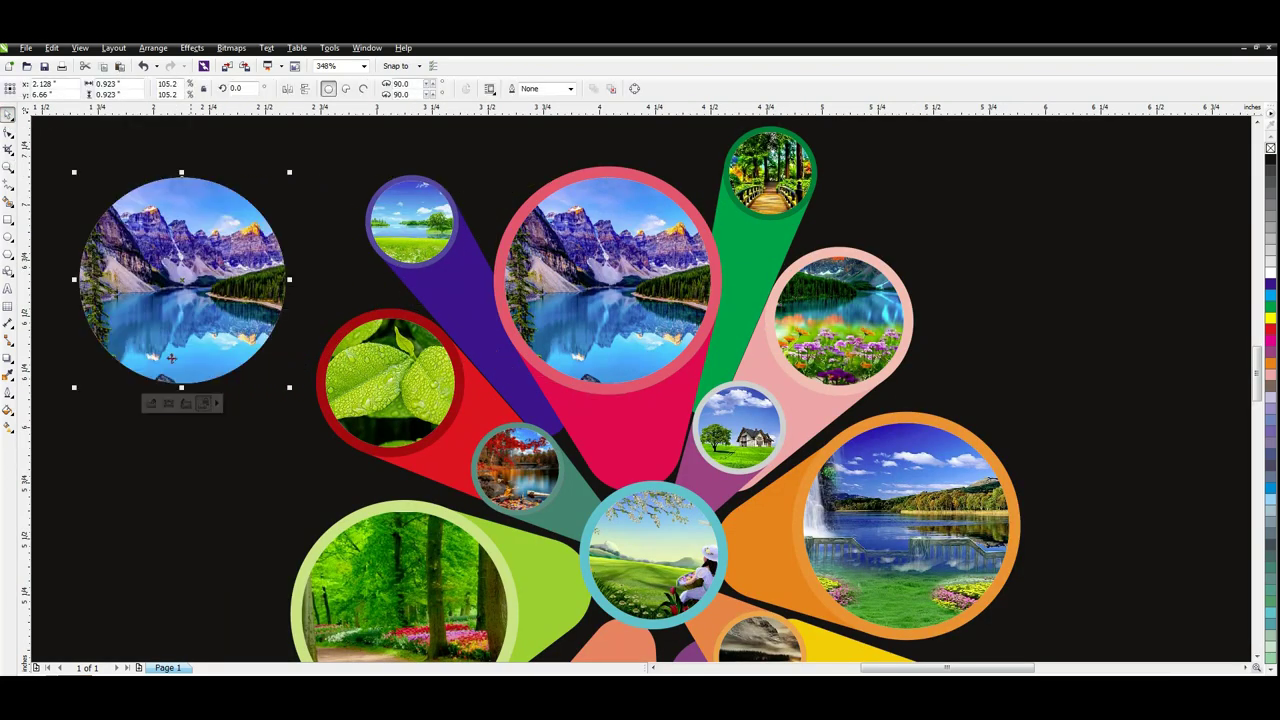
# Delete the photo inside the copied circle, remove the circle's fill and give it a white outline
pyautogui.click(198, 408)
pyautogui.press('Delete')
pyautogui.rightClick(190, 202)
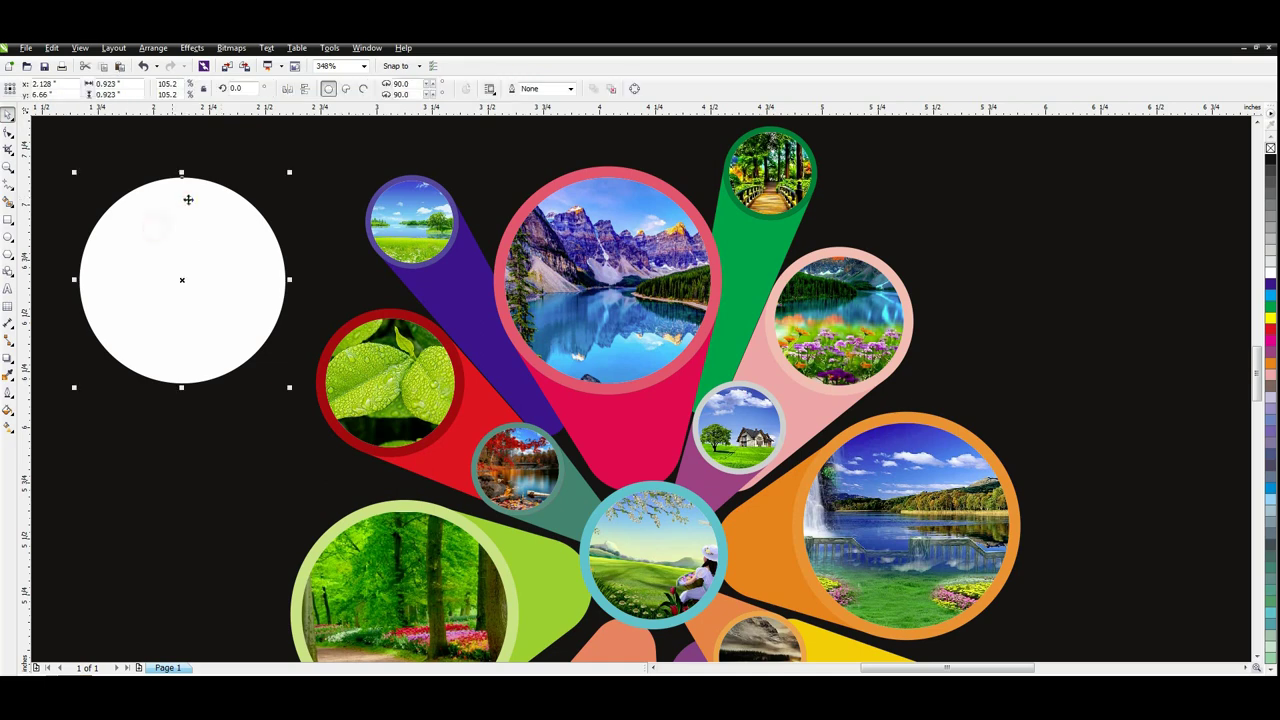
pyautogui.click(240, 223)
pyautogui.click(381, 259)
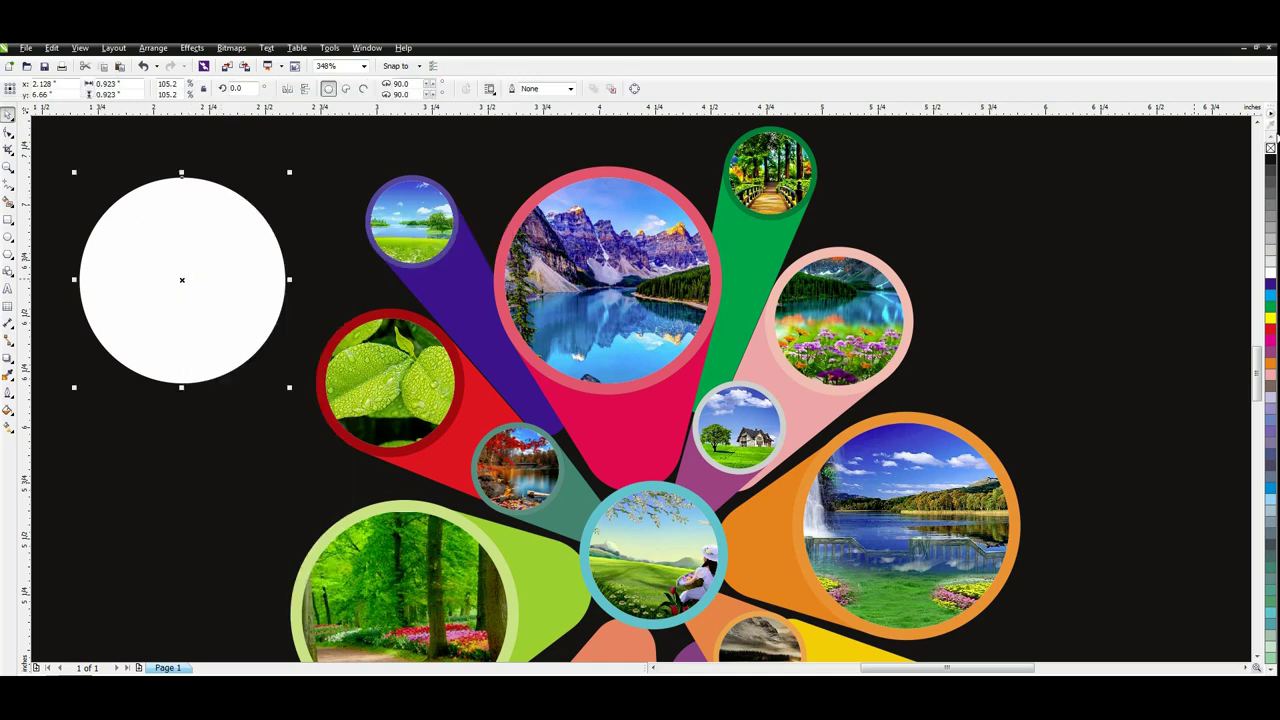
pyautogui.click(1271, 148)
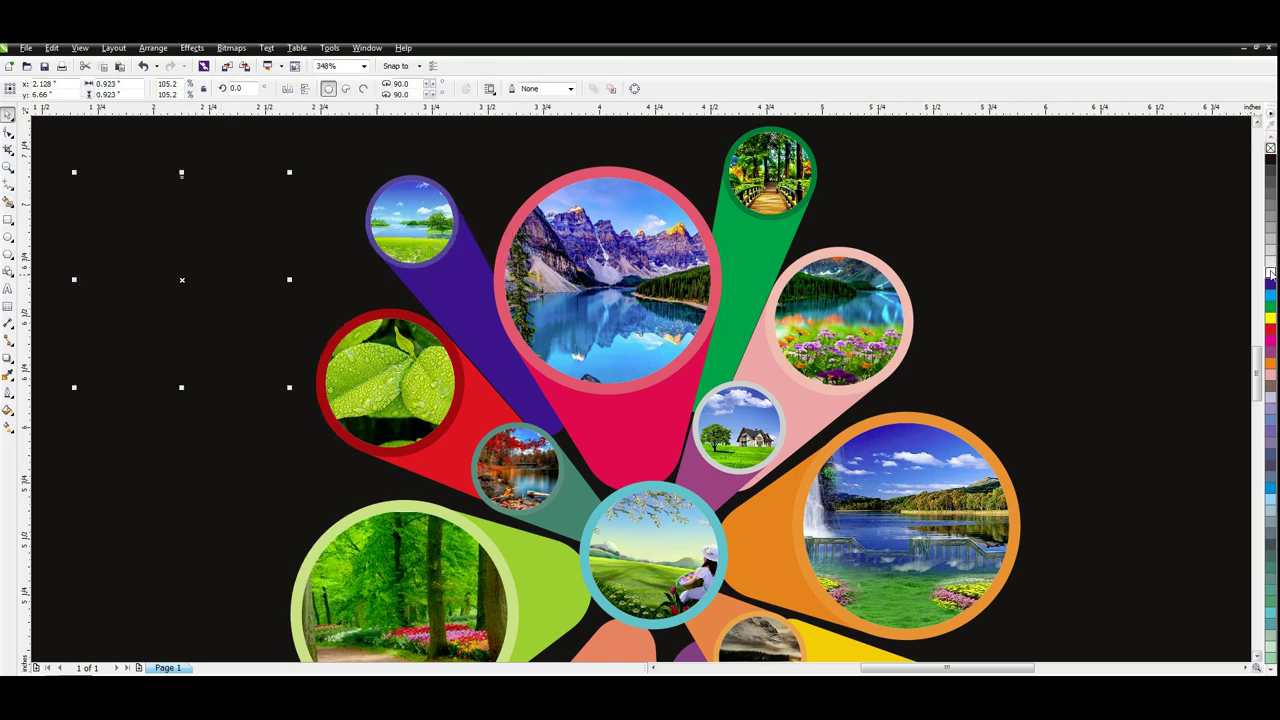
# Add a downward drop shadow to the outlined circle with Normal blending, white colour and 100 opacity
pyautogui.click(8, 358)
pyautogui.moveTo(181, 362); pyautogui.dragTo(178, 407)
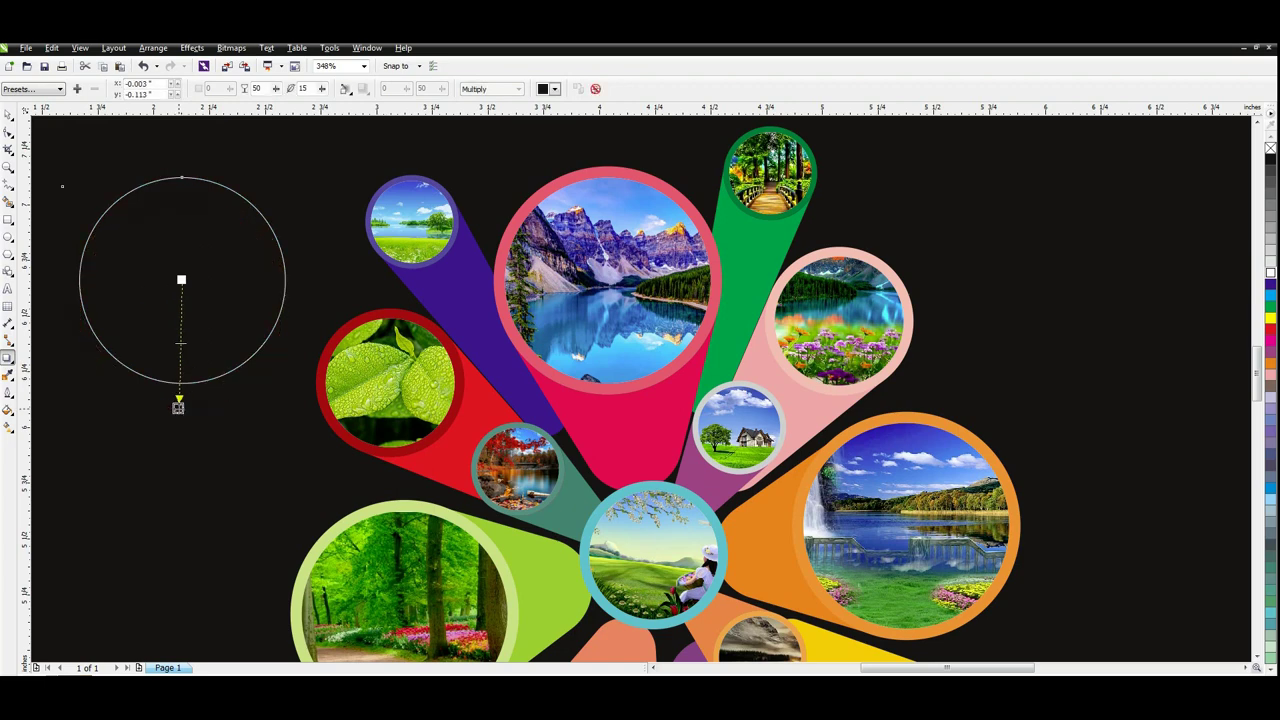
pyautogui.click(480, 94)
pyautogui.click(476, 98)
pyautogui.click(554, 89)
pyautogui.click(590, 112)
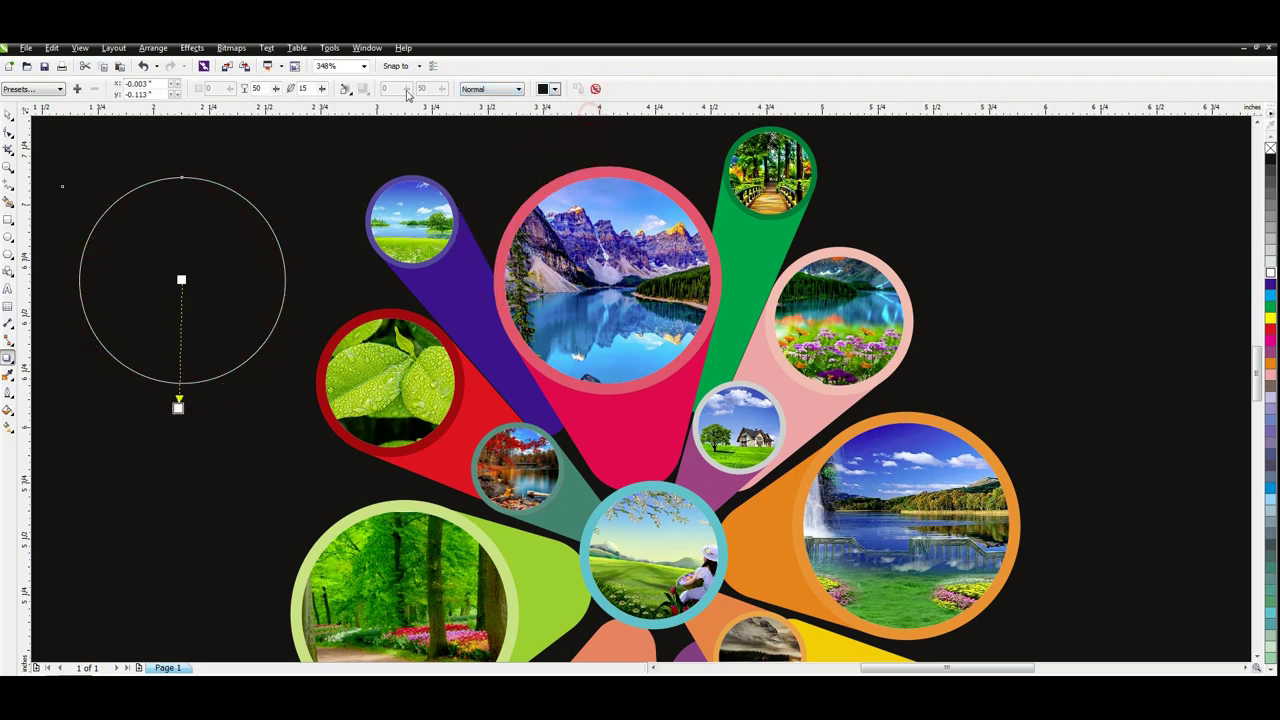
pyautogui.click(261, 88)
pyautogui.press('BackSpace')
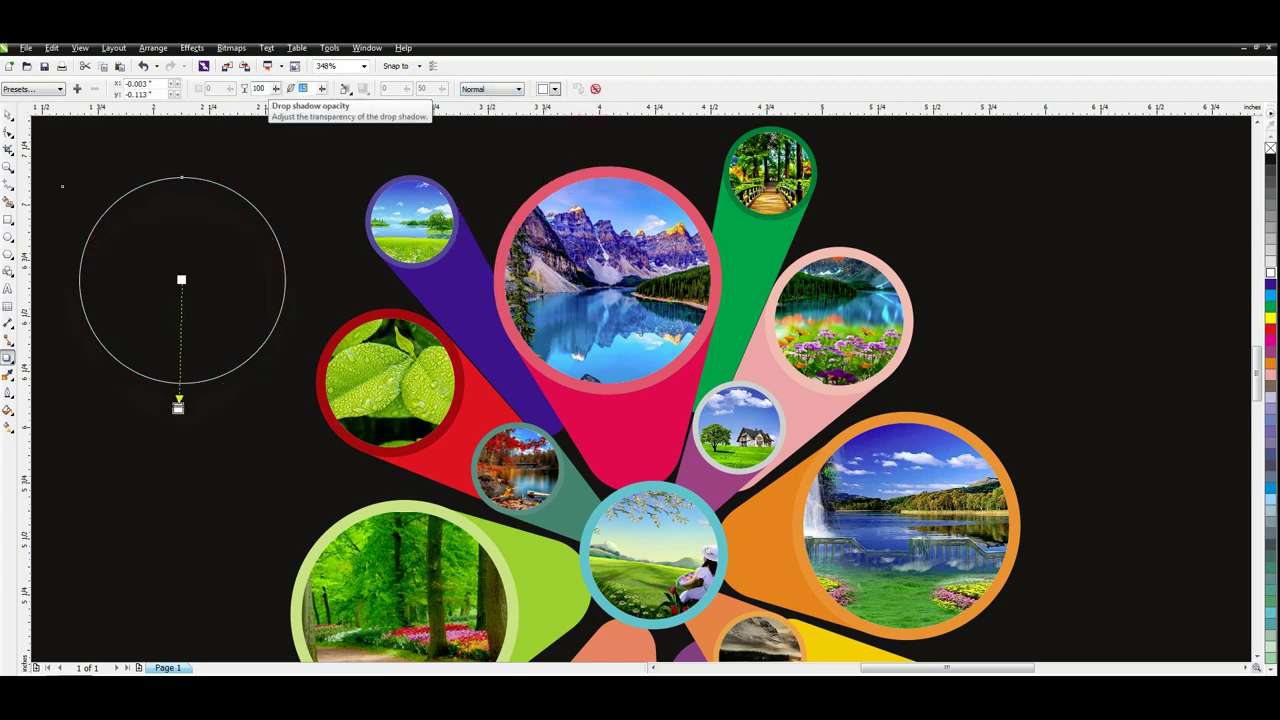
# Set the drop shadow's feathering direction to Outside and its feathering to 10
pyautogui.click(345, 88)
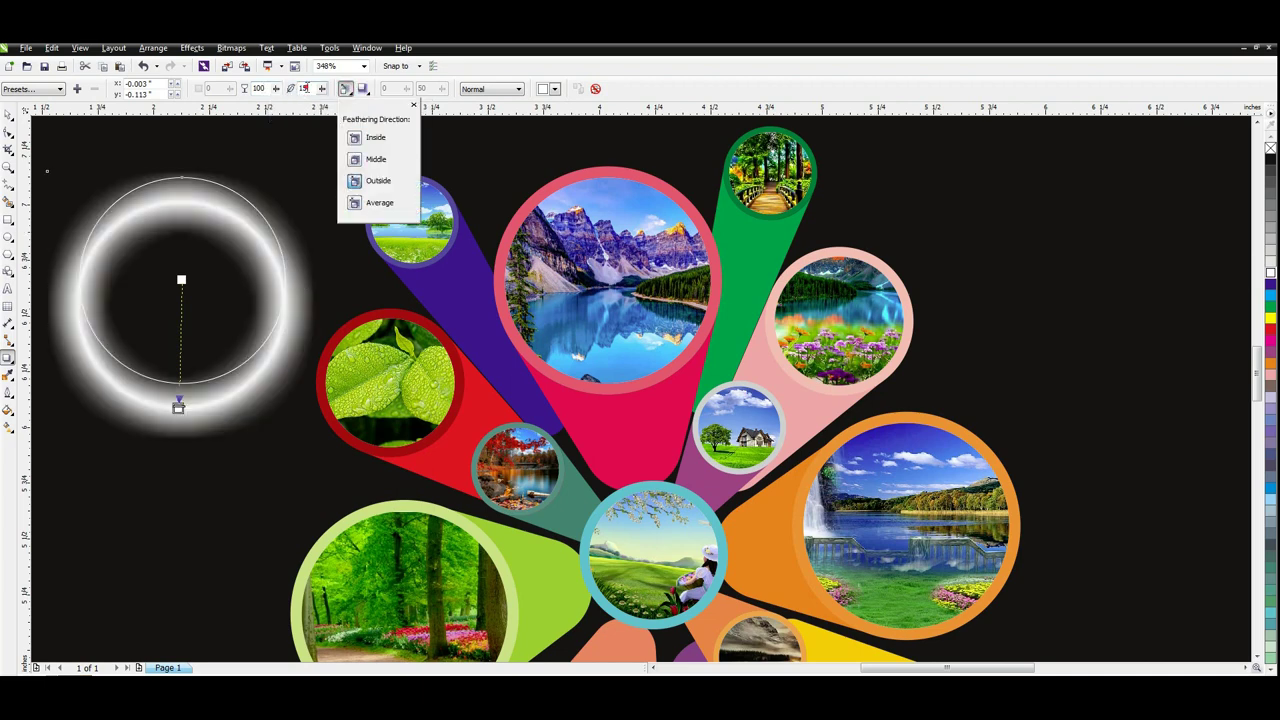
pyautogui.click(306, 88)
pyautogui.press('Return')
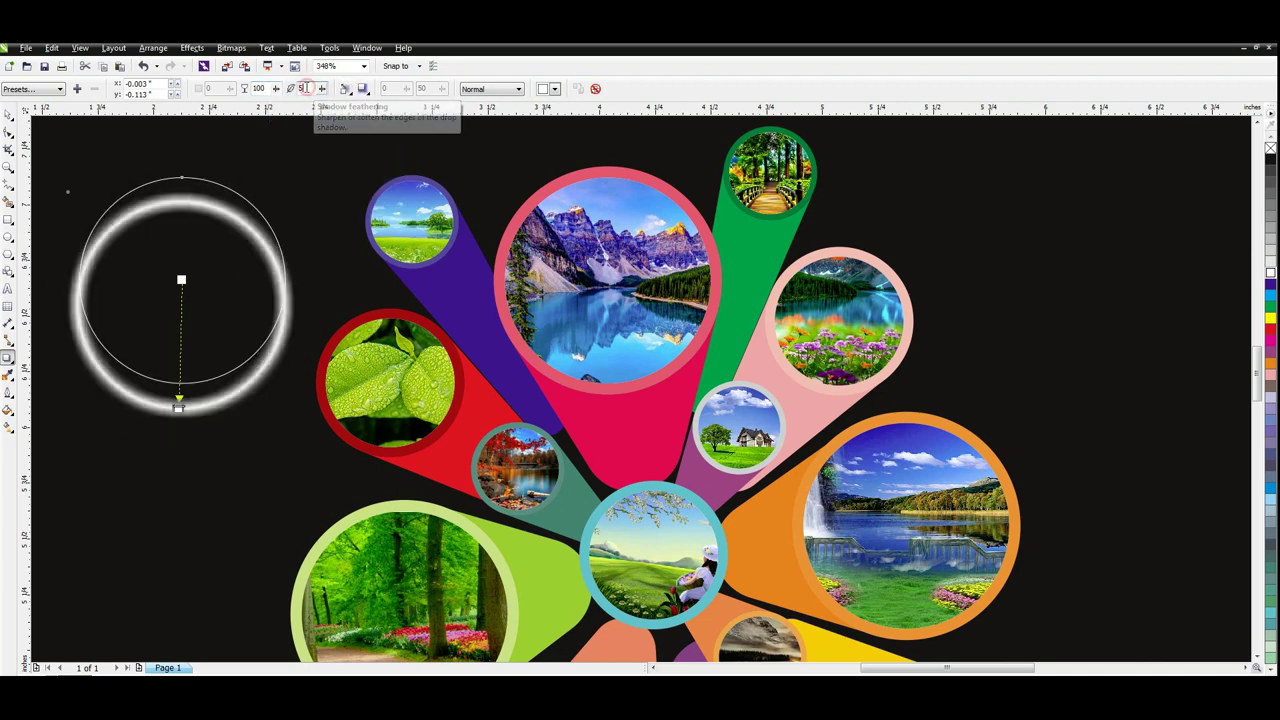
pyautogui.press('Return')
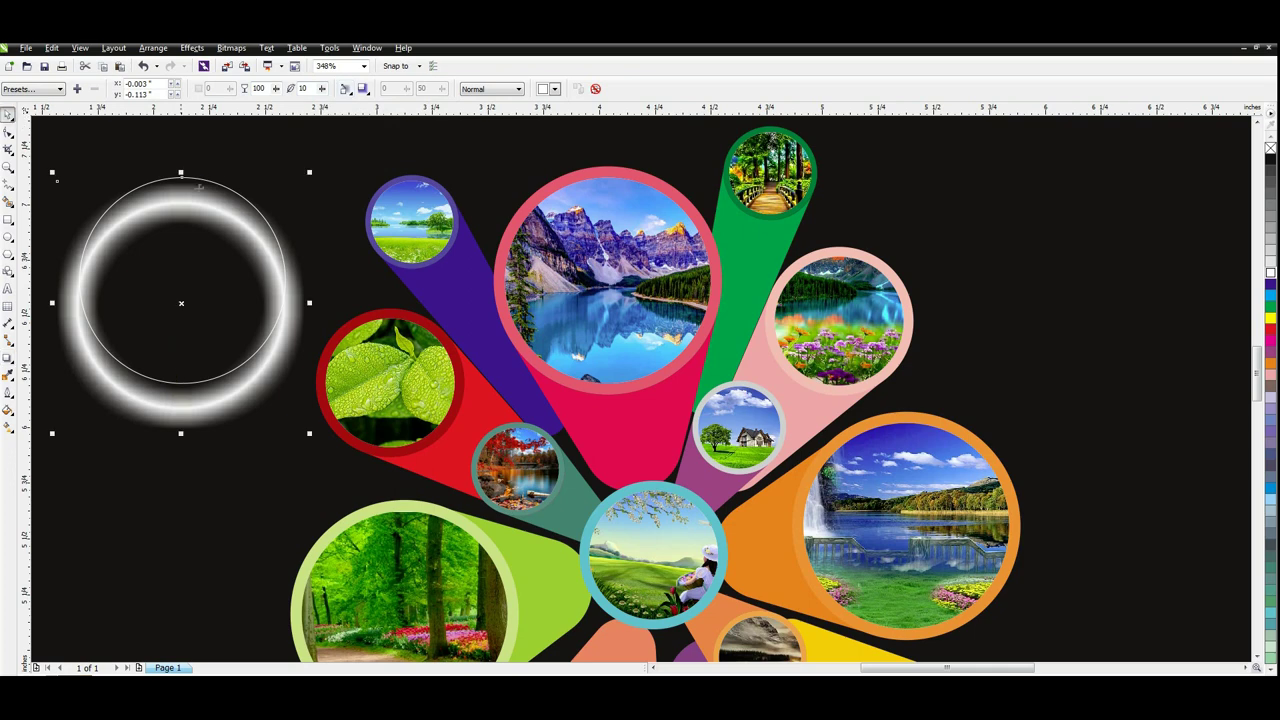
# Break the white drop shadow apart from the outlined circle
pyautogui.press('space')
pyautogui.click(153, 47)
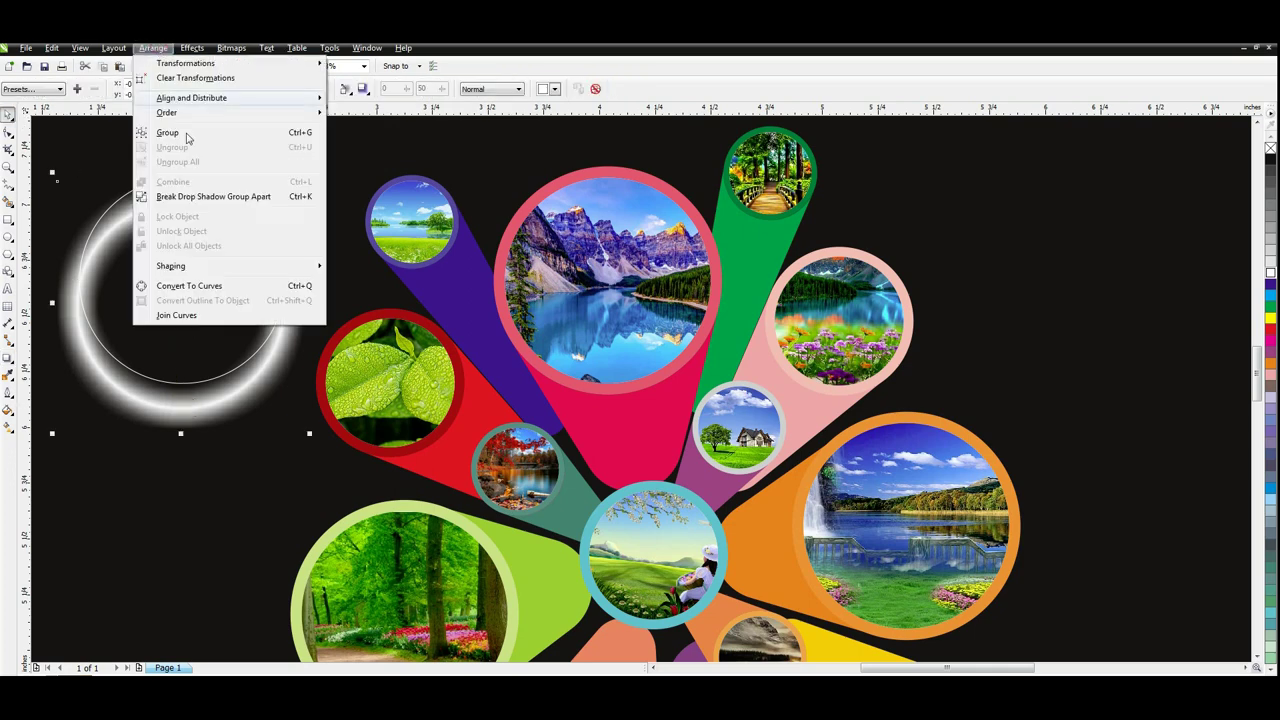